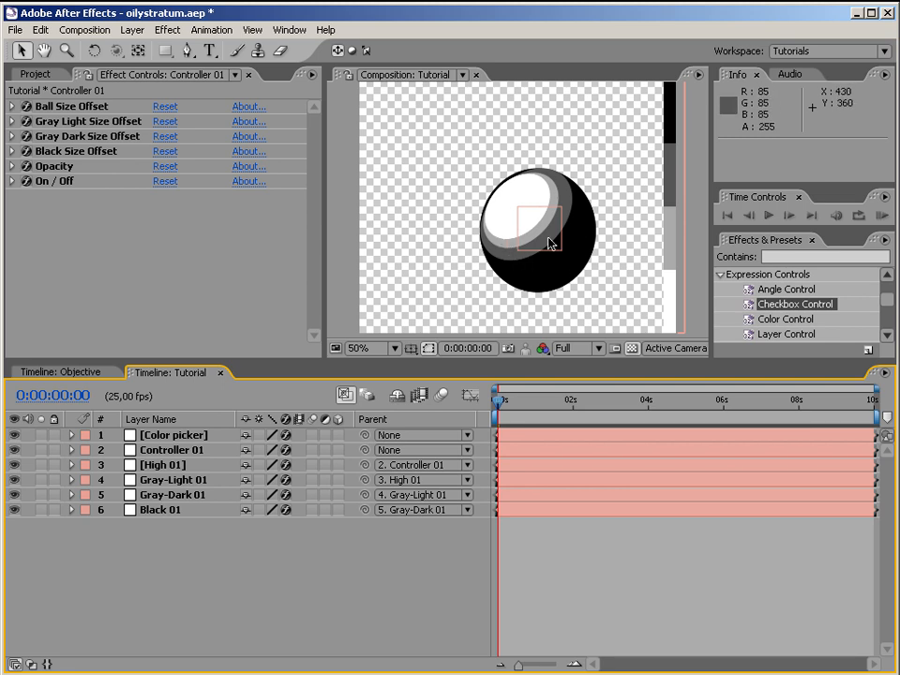
- Test Controller 01's On / Off checkbox by switching it off and back on
left_click(12, 182)
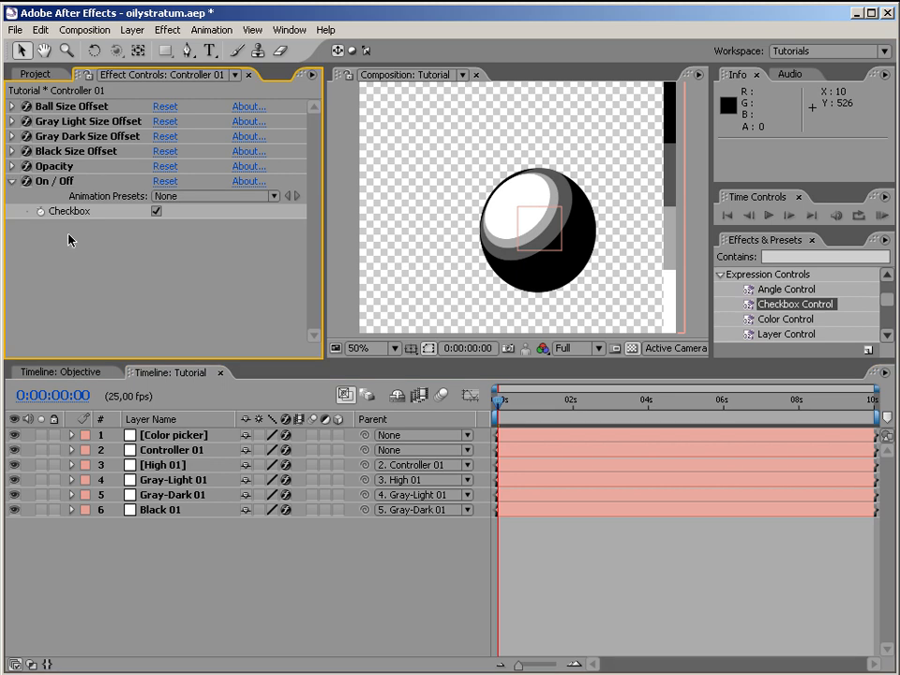
left_click(157, 212)
left_click(157, 212)
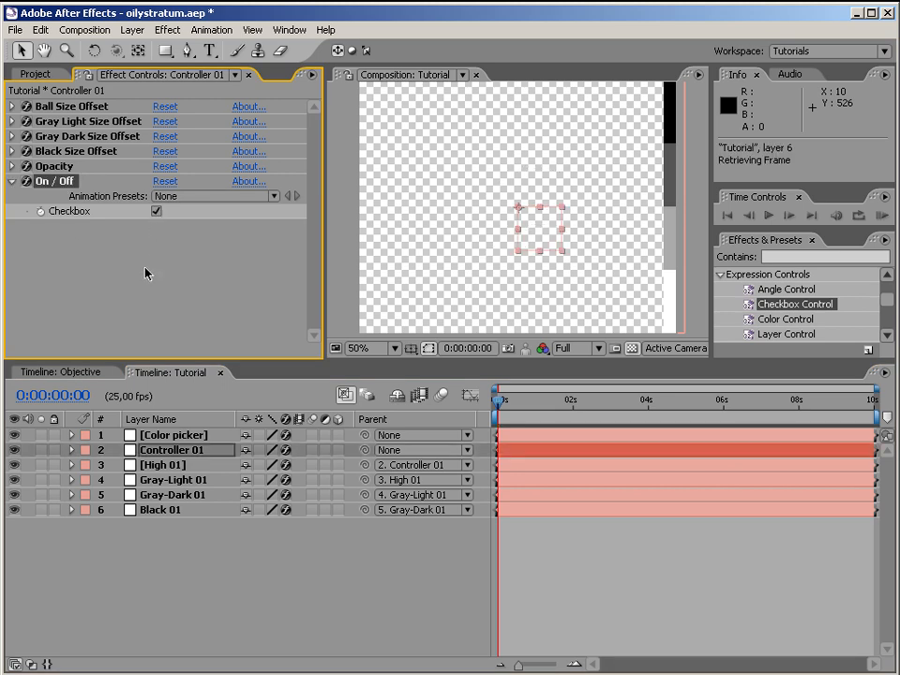
left_click(12, 182)
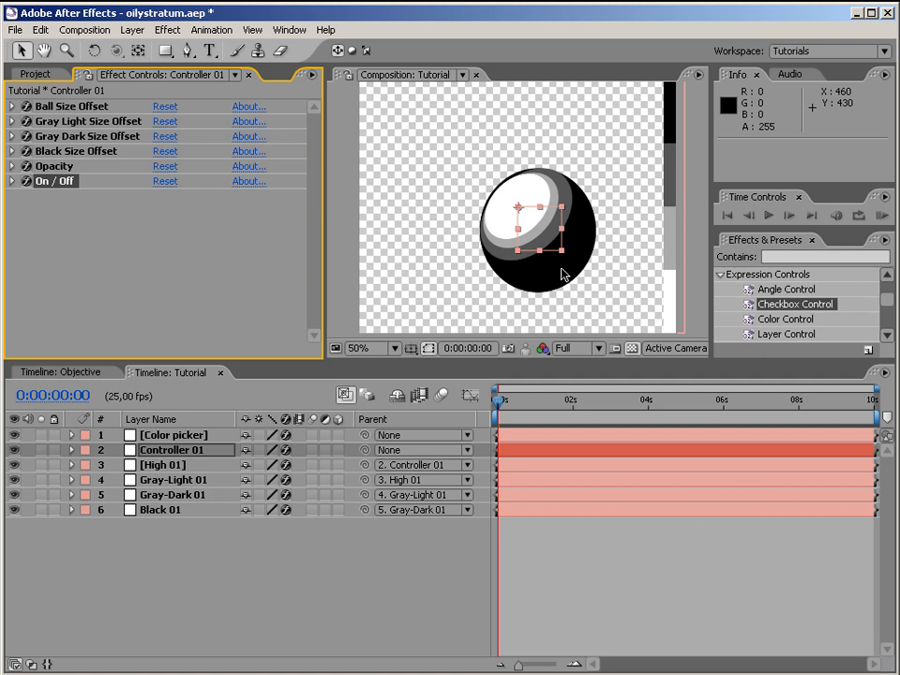
left_click(12, 182)
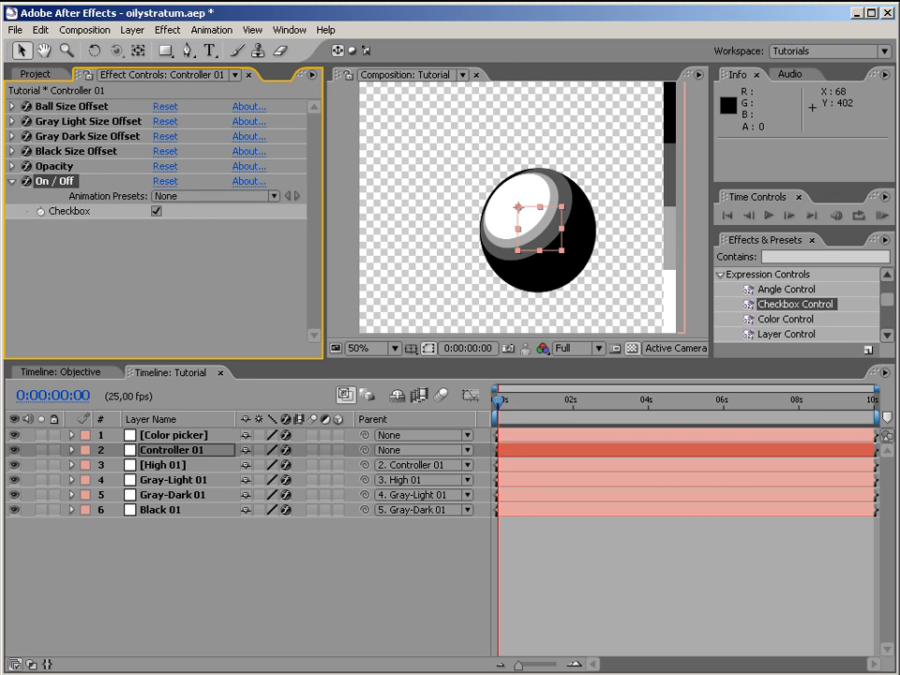
left_click(157, 211)
left_click(12, 183)
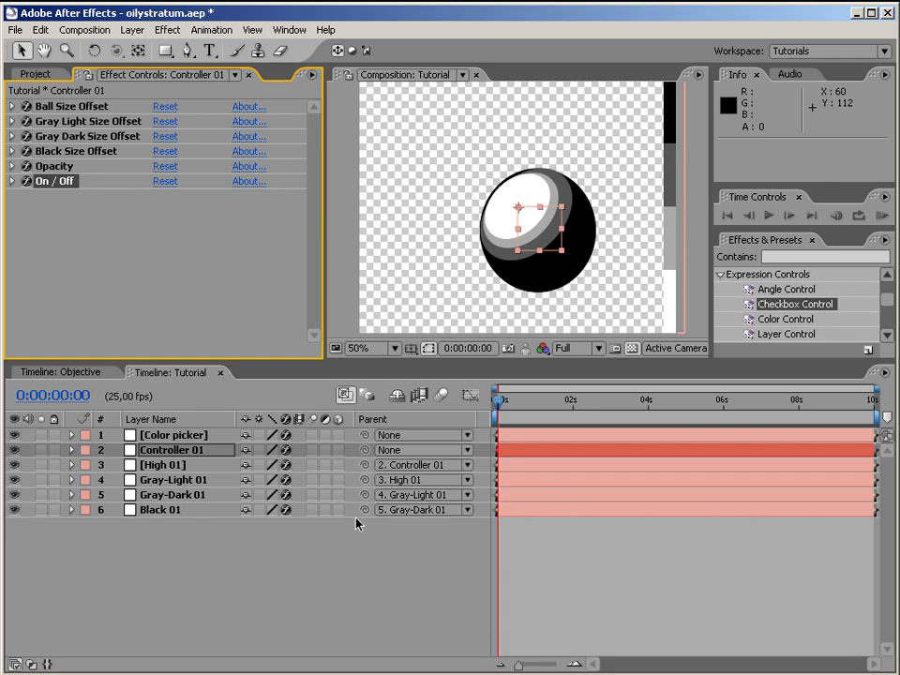
- Remove the parents of the High 01, Gray-Light 01, Gray-Dark 01 and Black 01 layers by setting them to None
left_click(155, 467)
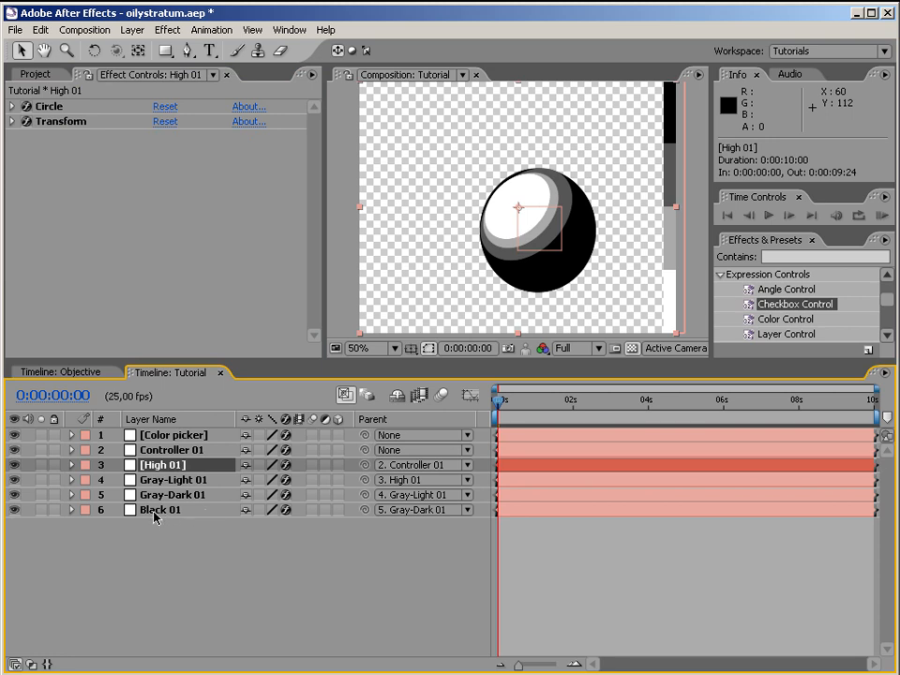
left_click(157, 510, "shift")
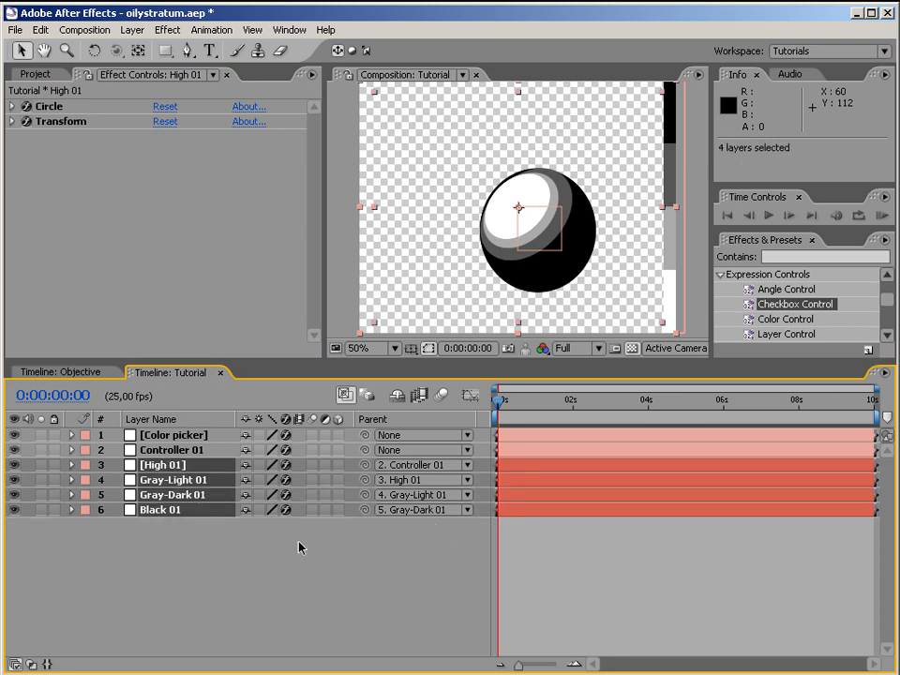
left_click(427, 465)
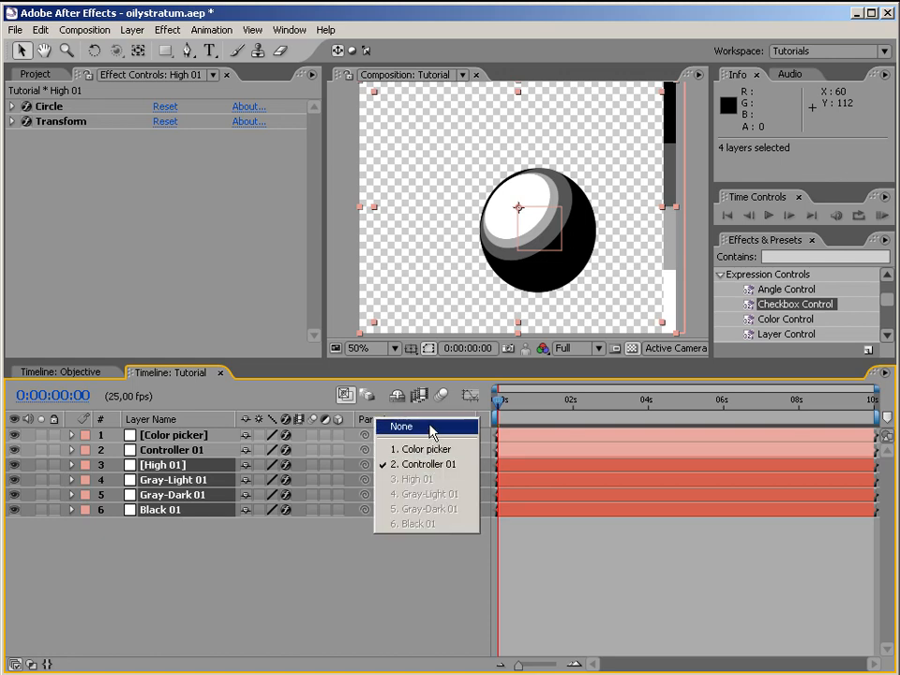
left_click(429, 427)
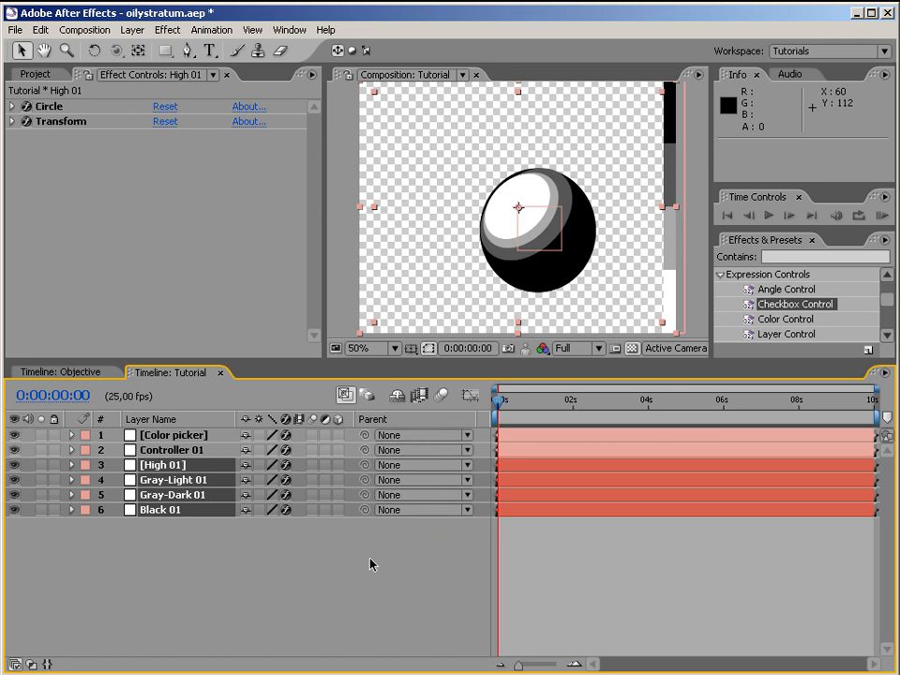
- Duplicate the five layers from Controller 01 through Black 01 six times, producing sets up to number 07
left_click(171, 450)
left_click(168, 512, "shift")
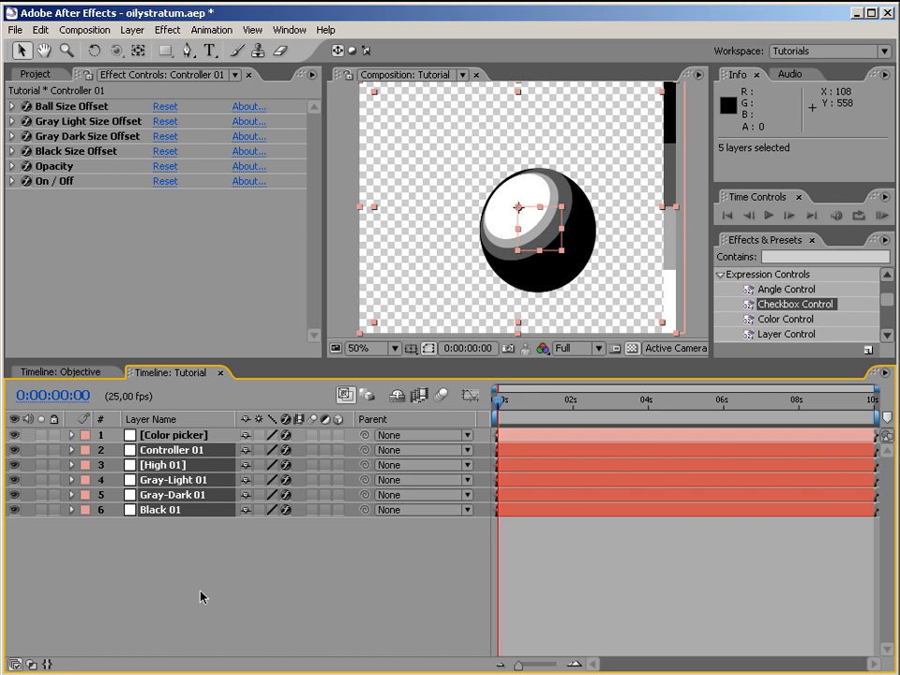
key("ctrl+d")
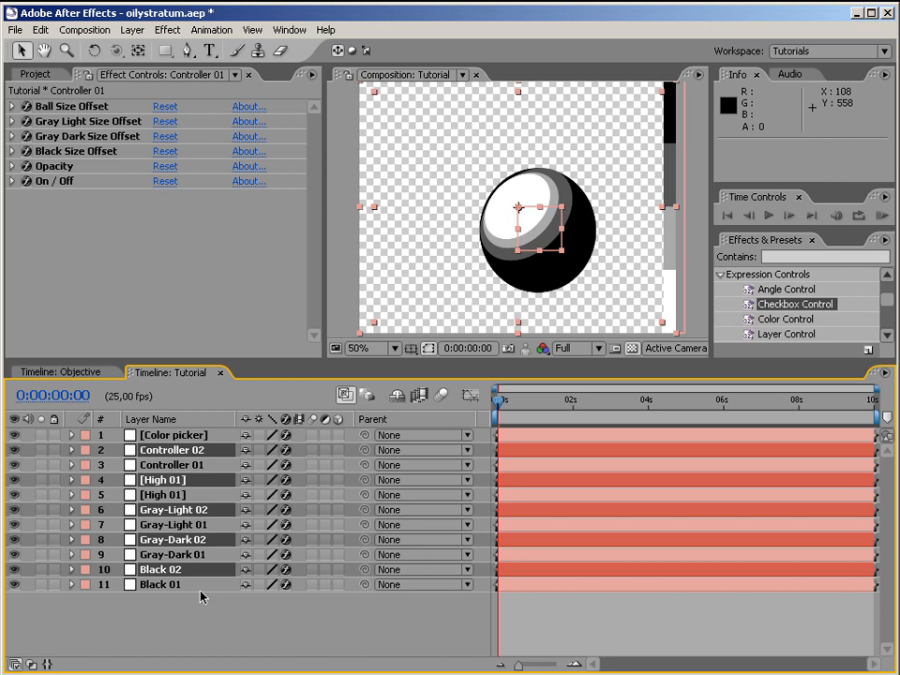
key("ctrl+d")
key("ctrl+d")
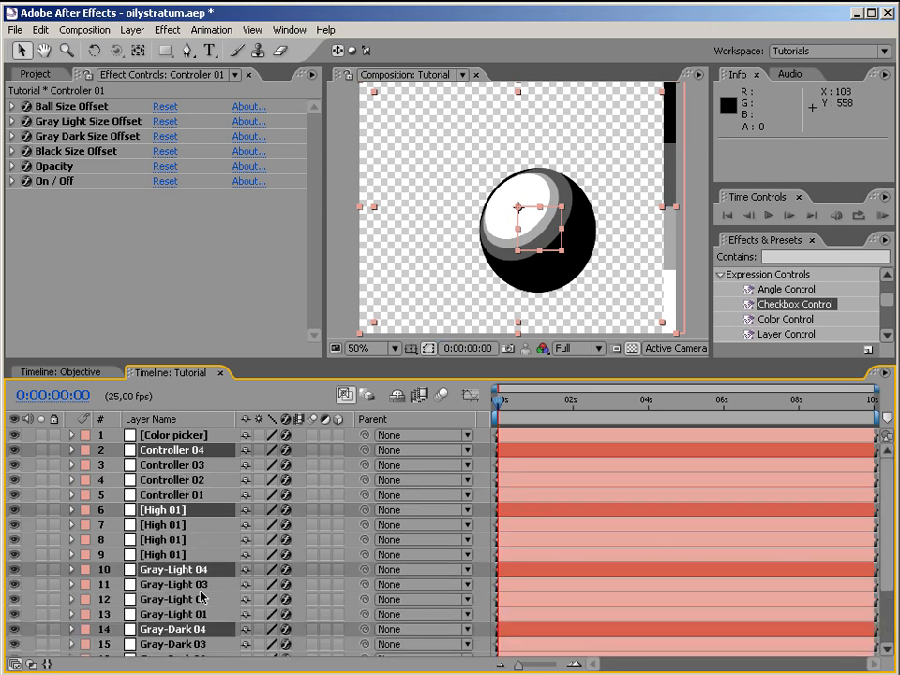
key("ctrl+d")
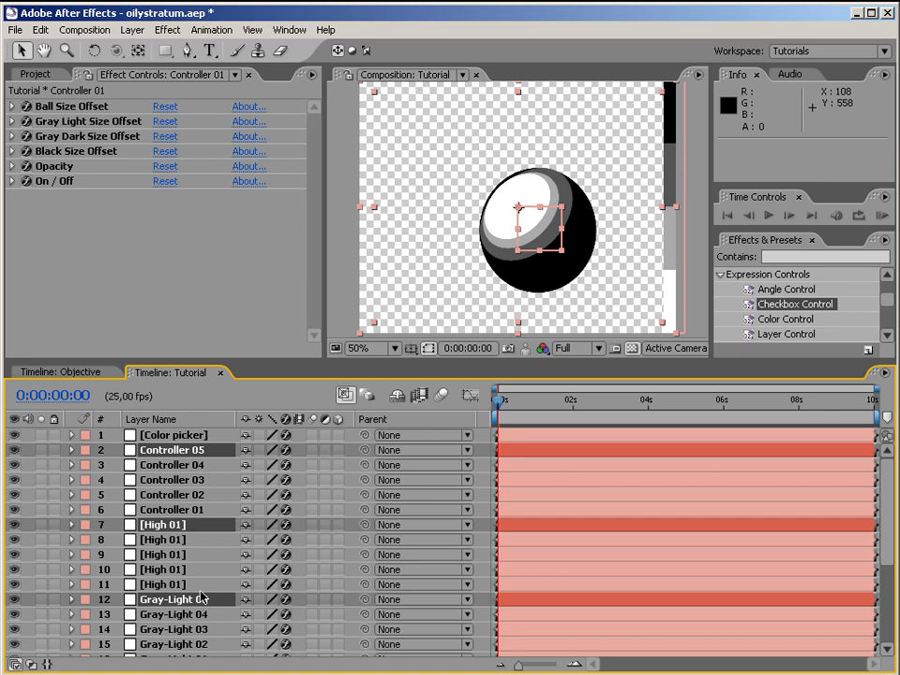
key("ctrl+d")
key("ctrl+d")
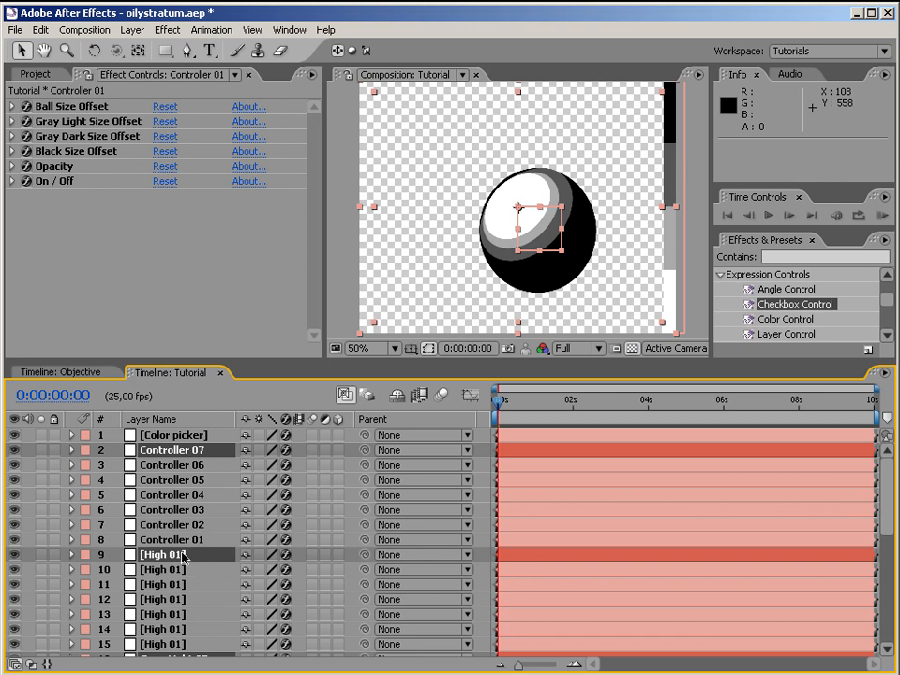
- Parent the layers Black 01, Black 02, Black 03 and Black 04 to the Gray-Dark layers with the matching numbers
left_click_drag(881, 542, 886, 477)
scroll(860, 624, "down", 7)
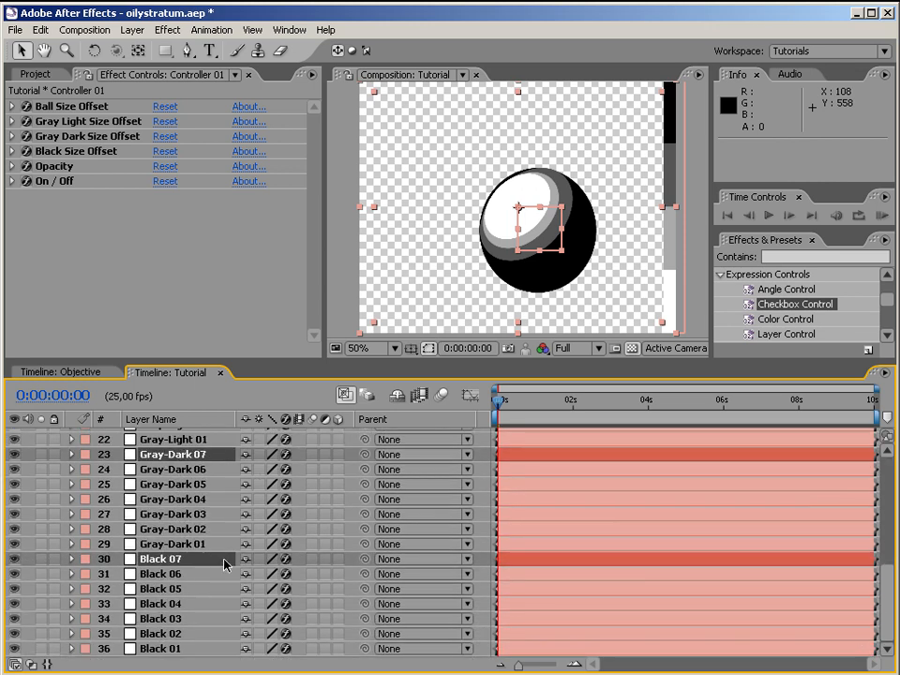
left_click(232, 649)
left_click_drag(364, 649, 194, 545)
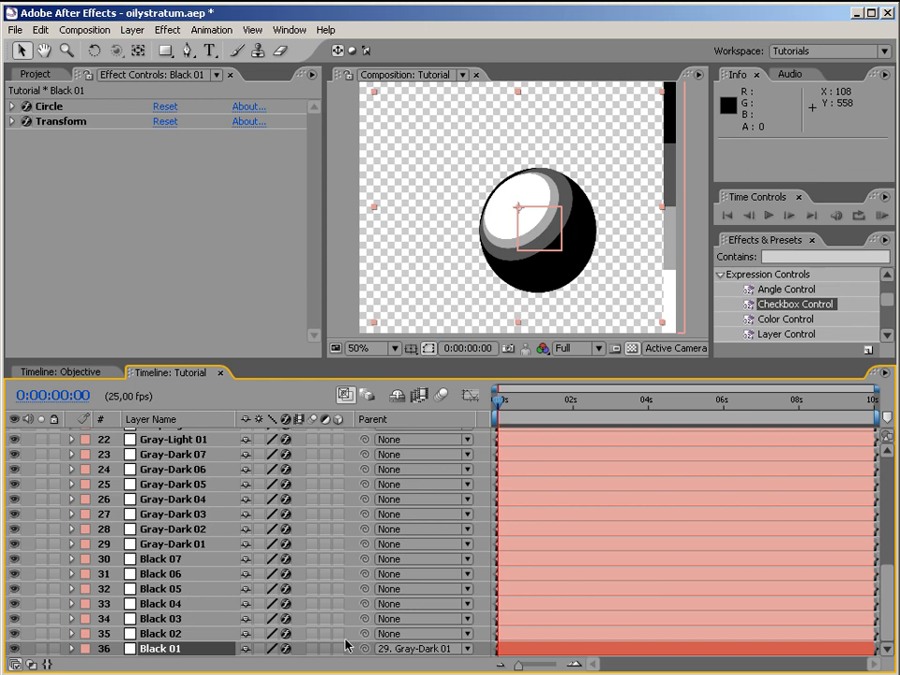
left_click_drag(366, 636, 201, 529)
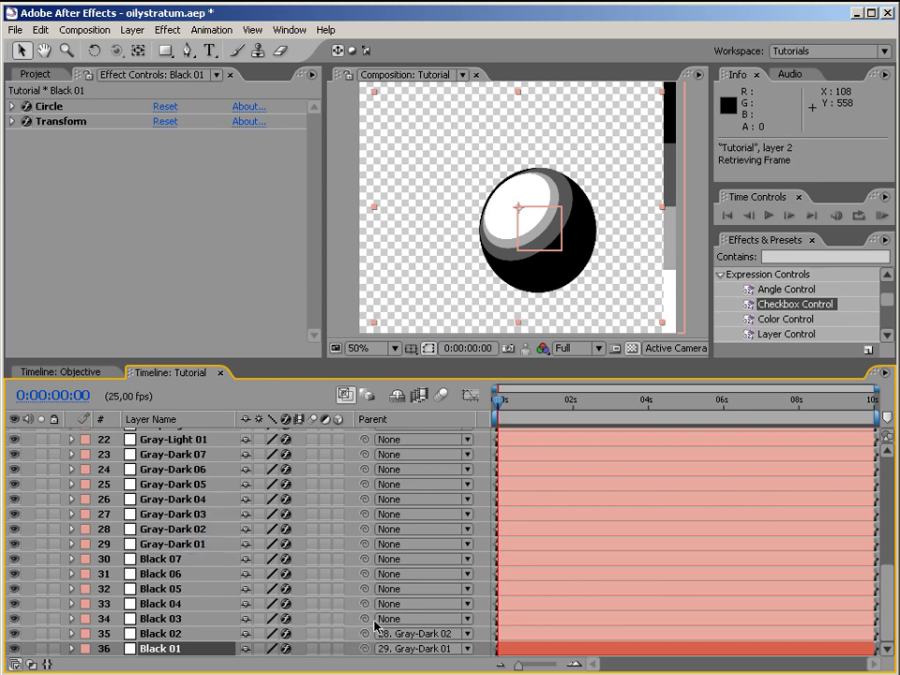
left_click_drag(362, 619, 195, 513)
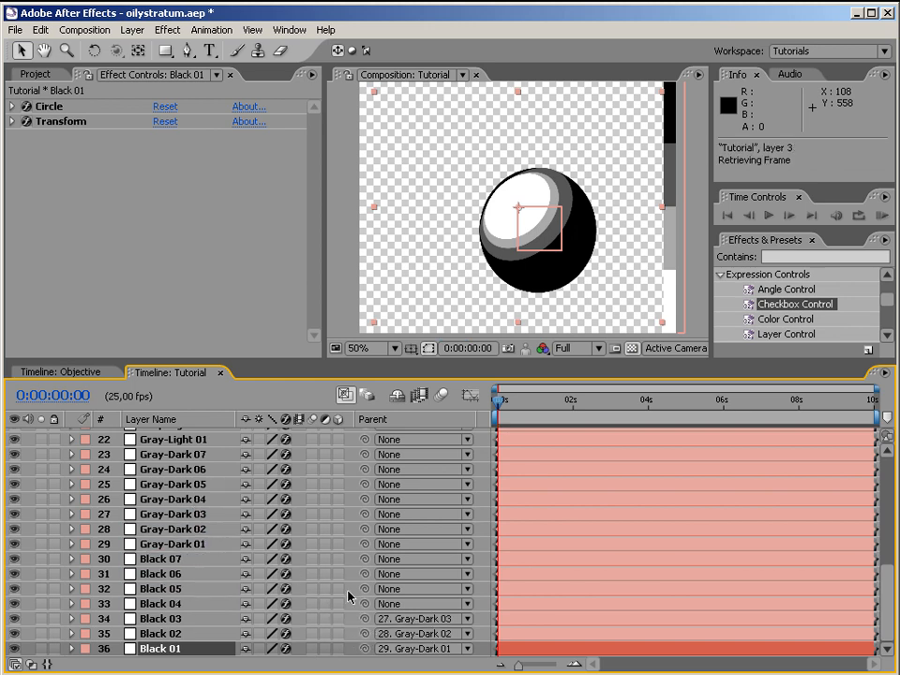
left_click_drag(363, 605, 202, 516)
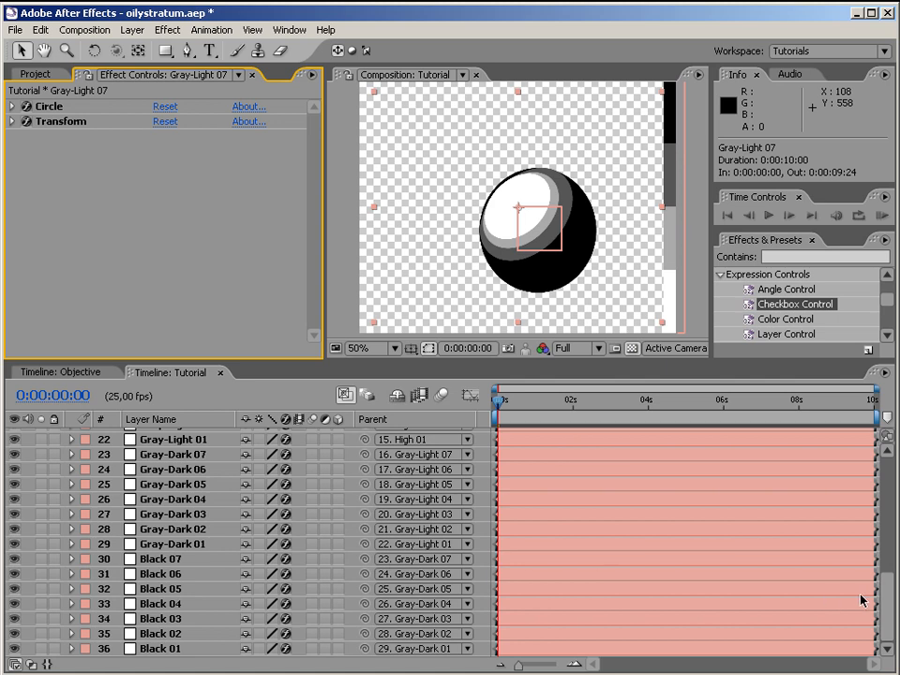
- Check the parenting of the High layers to their controllers and collapse the expanded High layer's properties
left_click_drag(887, 611, 880, 513)
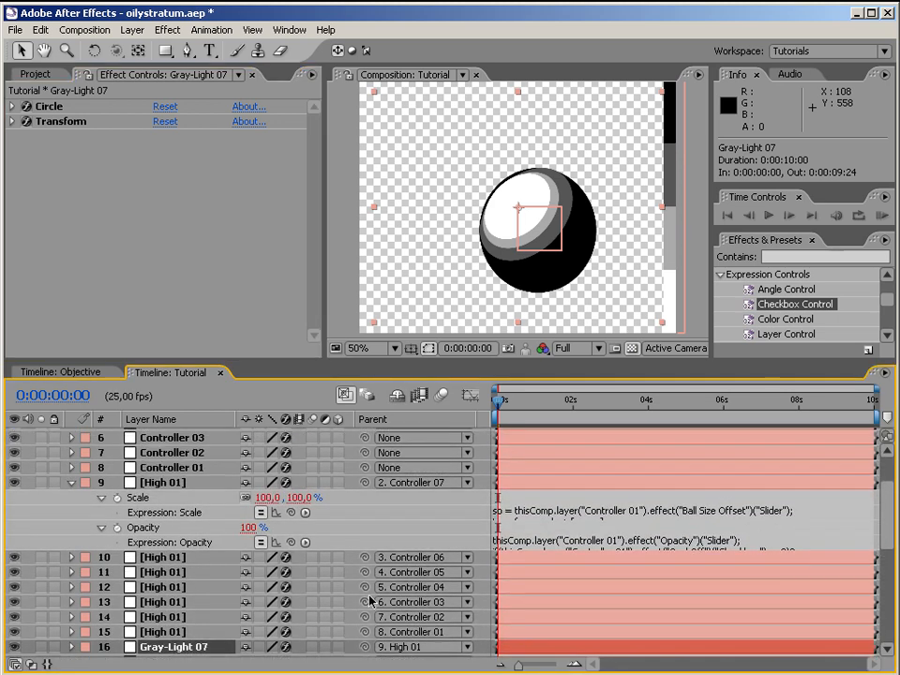
left_click(72, 482)
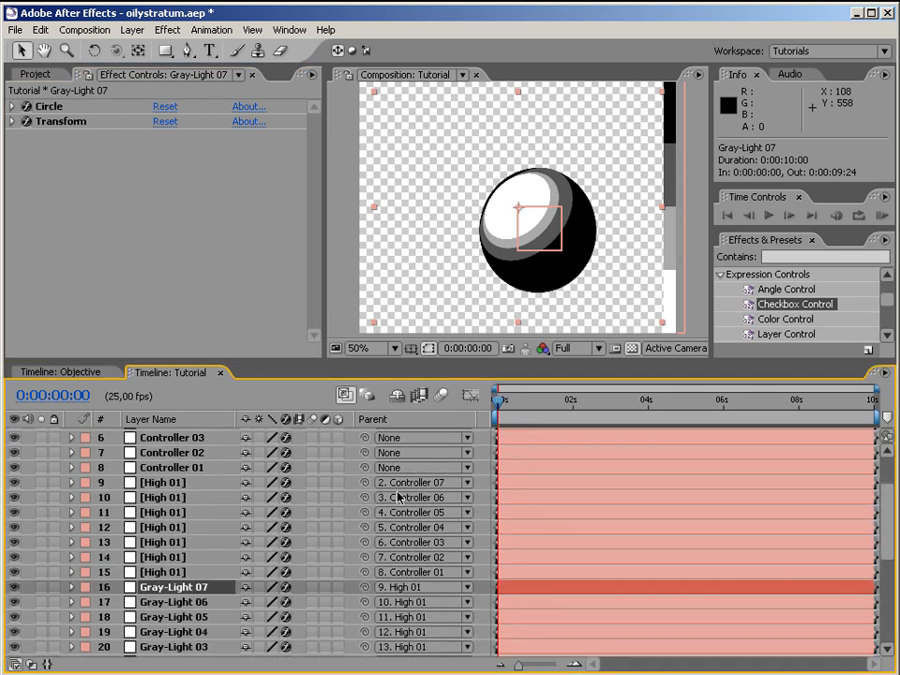
scroll(886, 501, "up", 2)
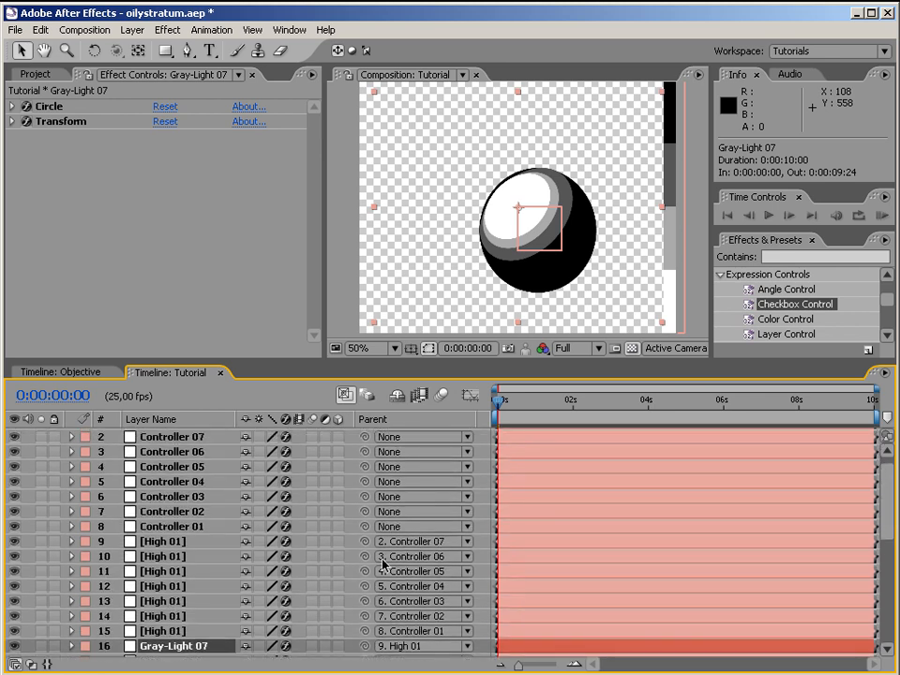
left_click_drag(885, 522, 886, 533)
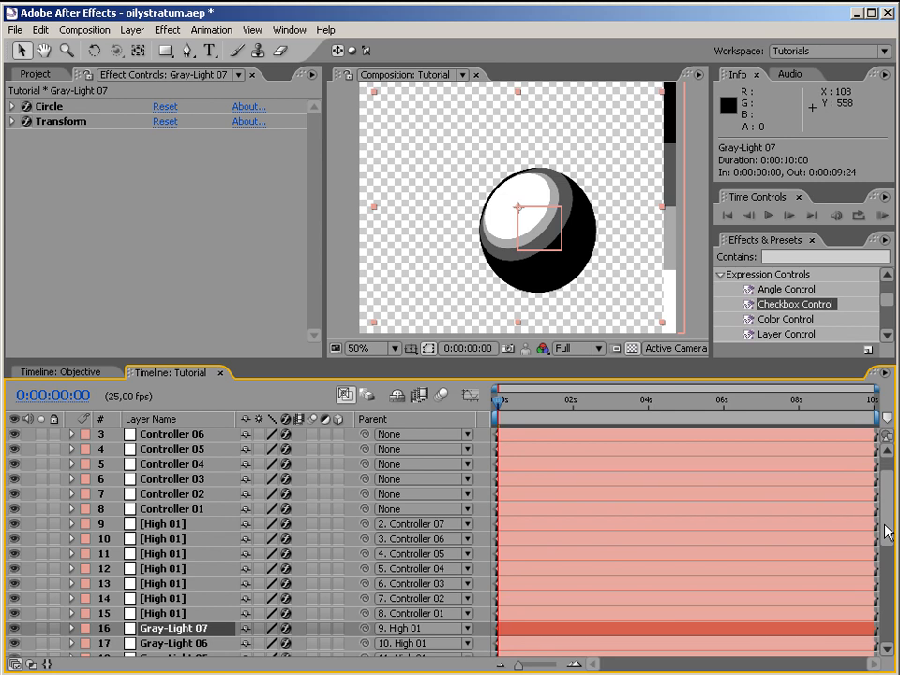
left_click(164, 523)
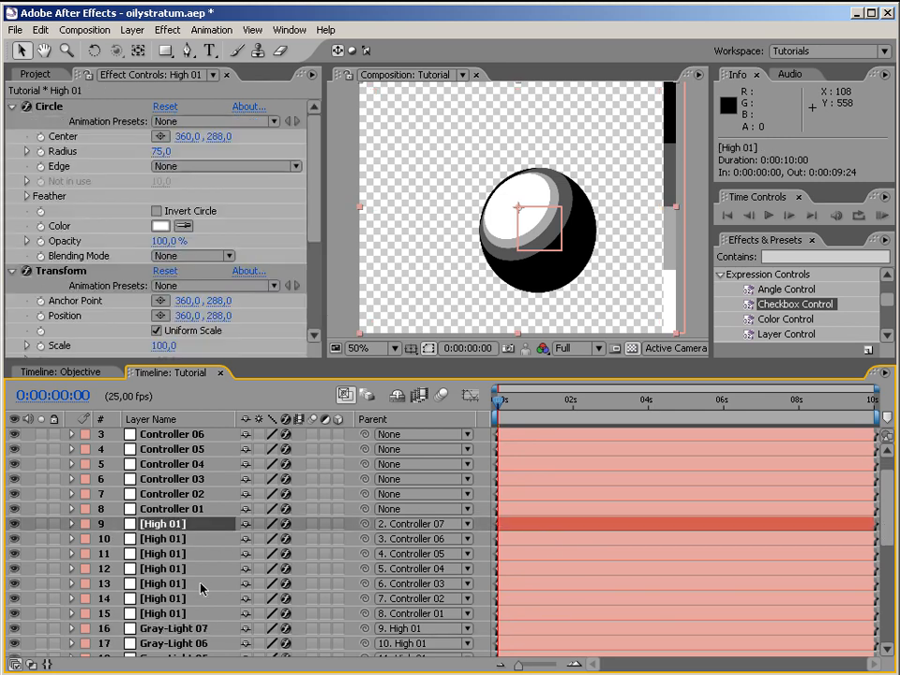
left_click(165, 616)
left_click(146, 529)
left_click(193, 510)
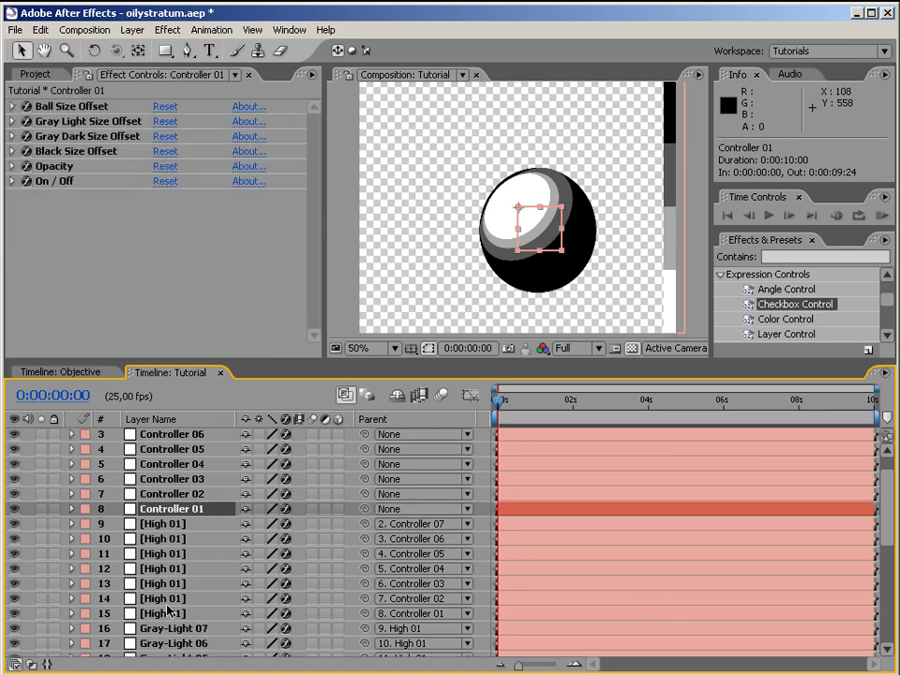
scroll(887, 532, "down", 1)
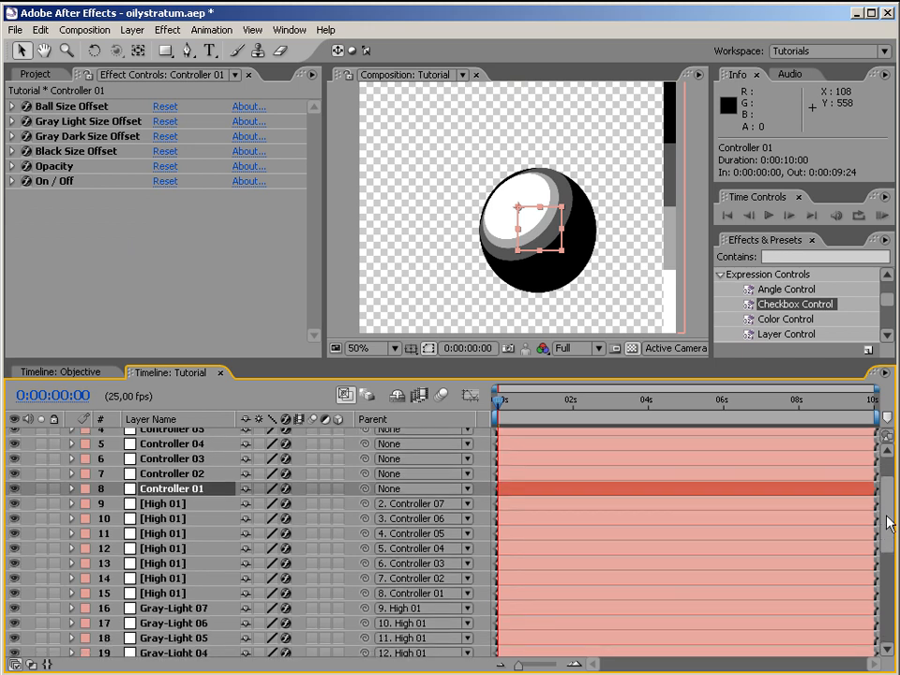
scroll(887, 532, "up", 2)
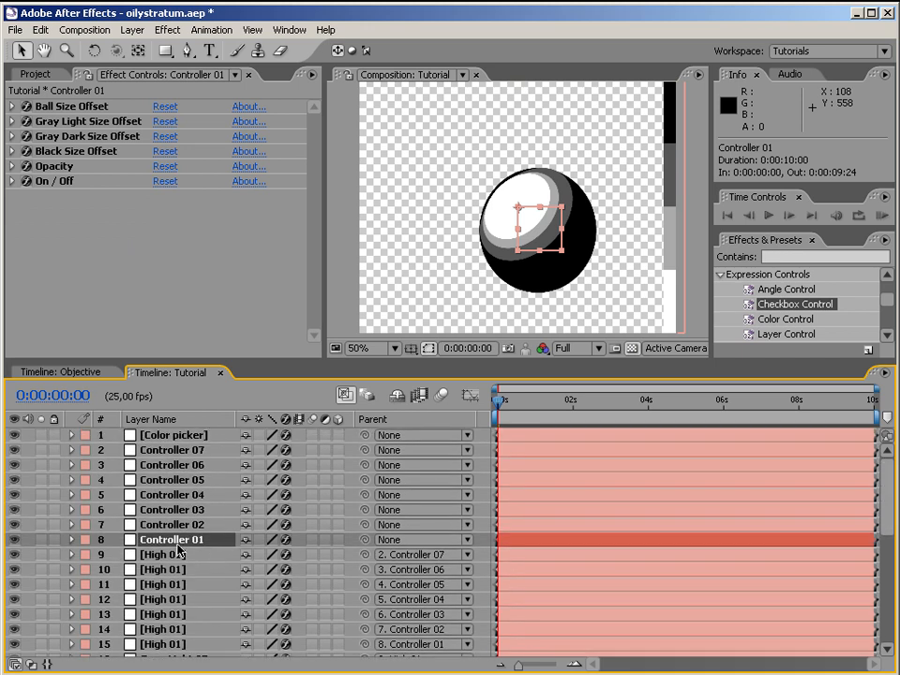
- Examine the Opacity expression of the original High 01 layer, which is parented to Controller 01
left_click(71, 554)
left_click(71, 515)
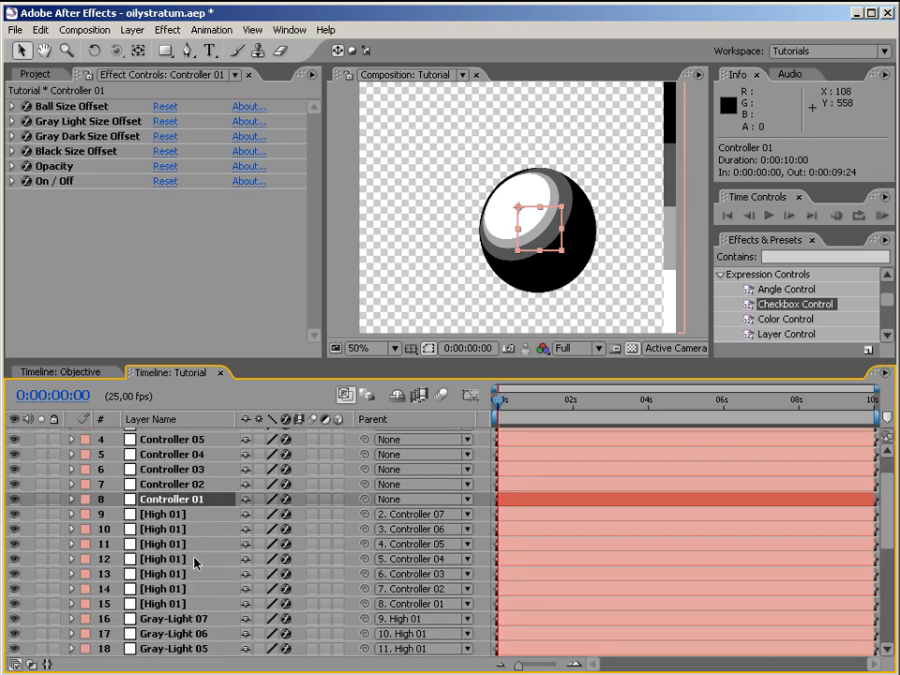
left_click(71, 604)
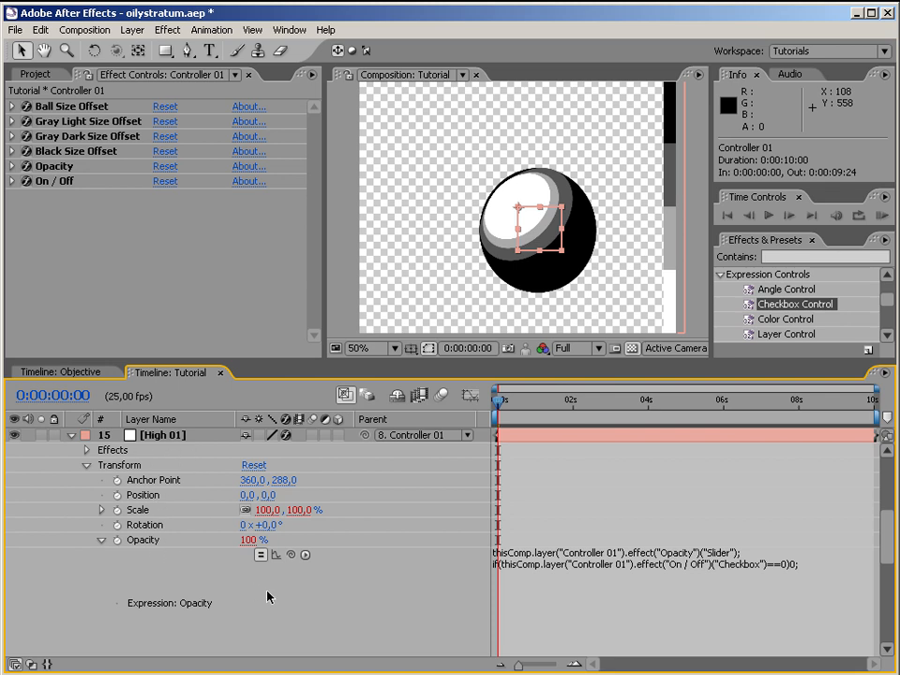
scroll(125, 600, "up", 5)
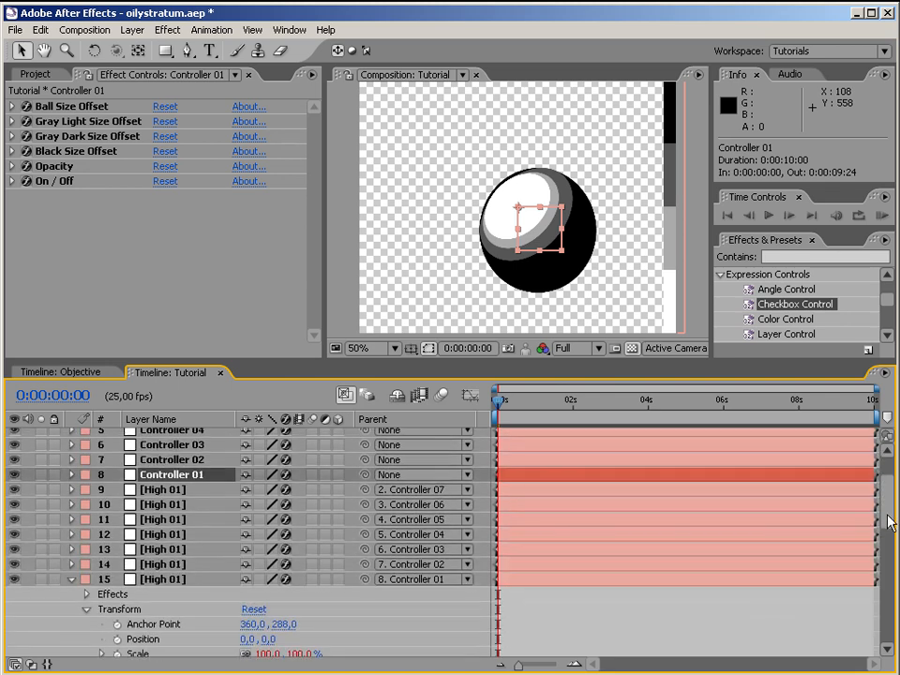
left_click(176, 580)
key("Return")
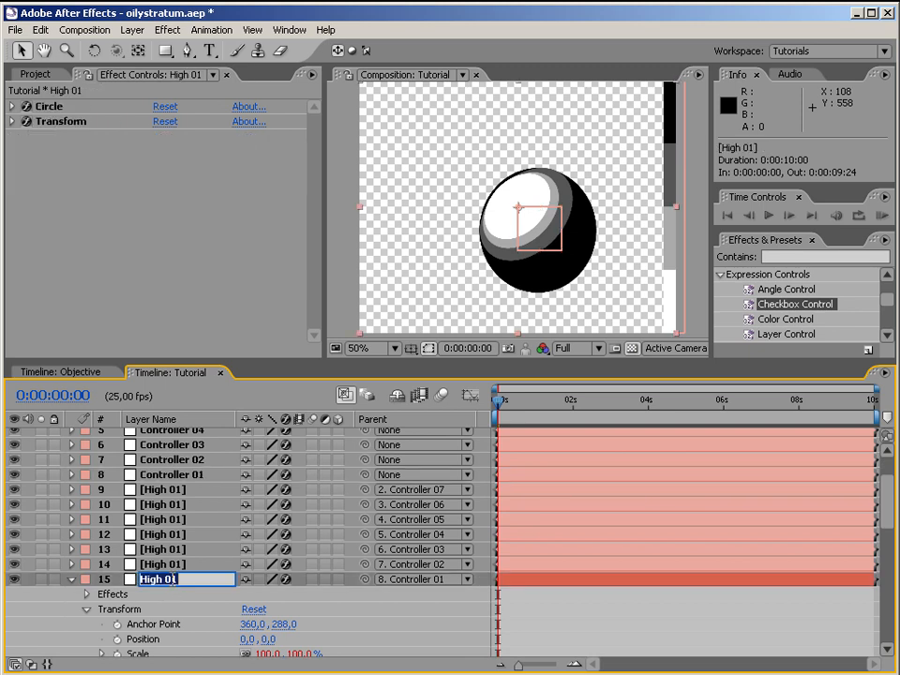
key("Escape")
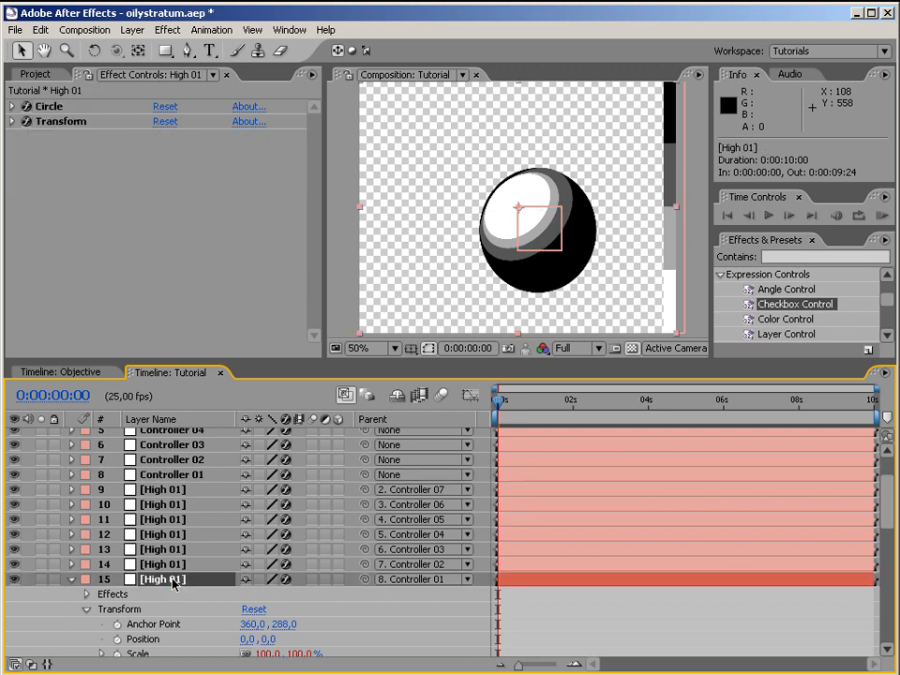
- Rename the High layers parented to Controller 02 and Controller 03 as High 02 and High 03 respectively
left_click(164, 565)
key("Return")
type("High 02")
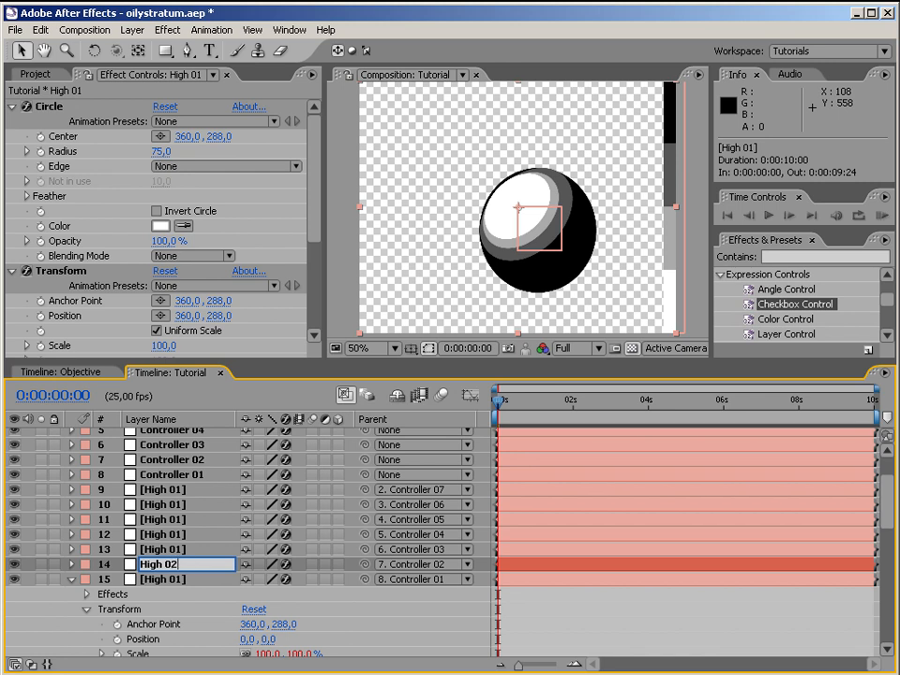
key("Return")
left_click(187, 582)
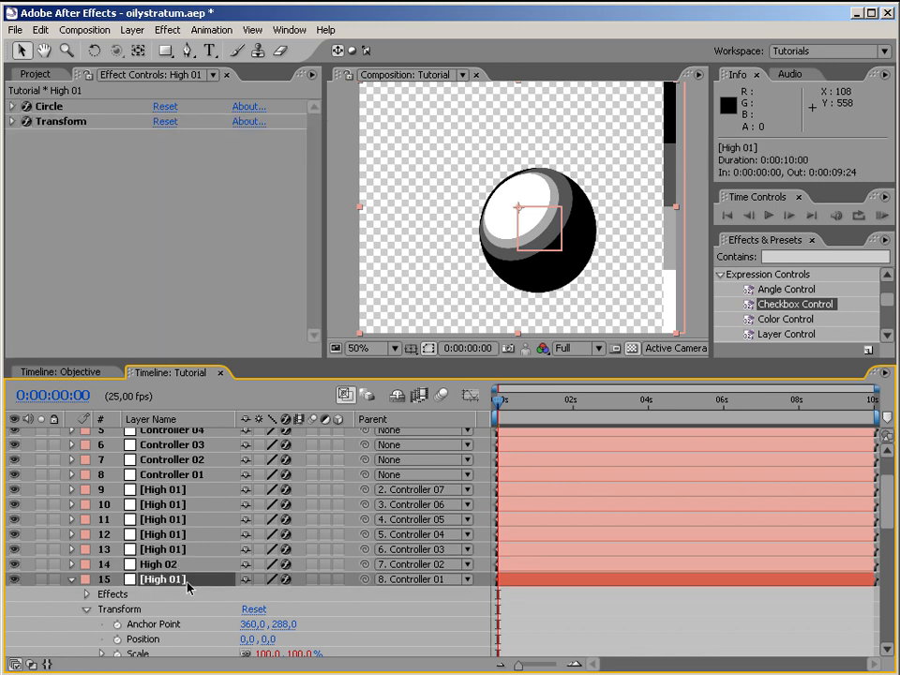
left_click(206, 550)
key("Return")
type("High 03")
key("Return")
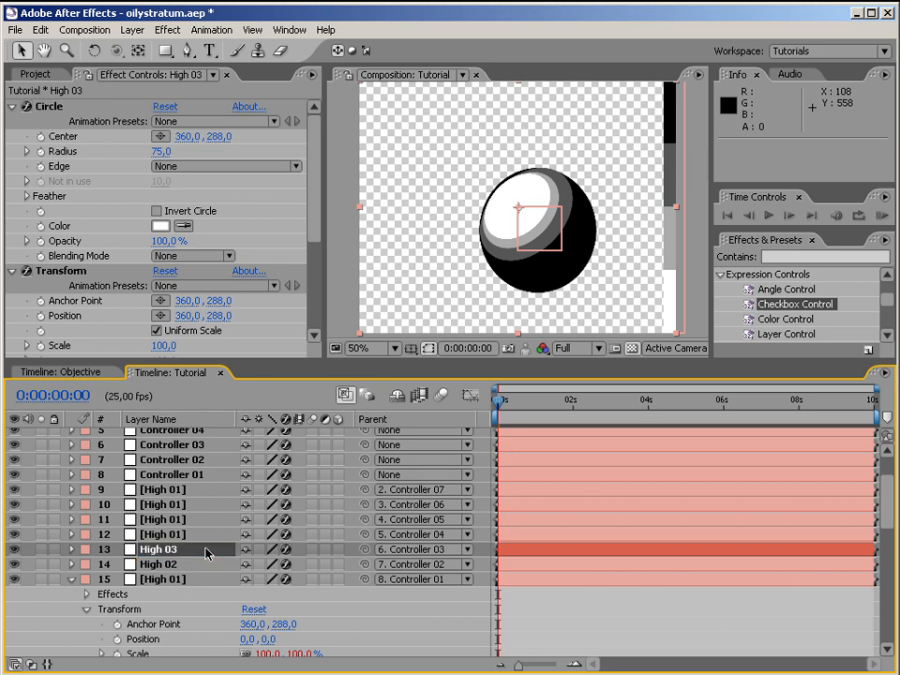
- Rename the High layers parented to Controller 04 and Controller 05 as High 04 and High 05 respectively
left_click(181, 535)
key("Return")
key("BackSpace")
type("4")
left_click(181, 526)
key("Return")
type("High 05")
key("Return")
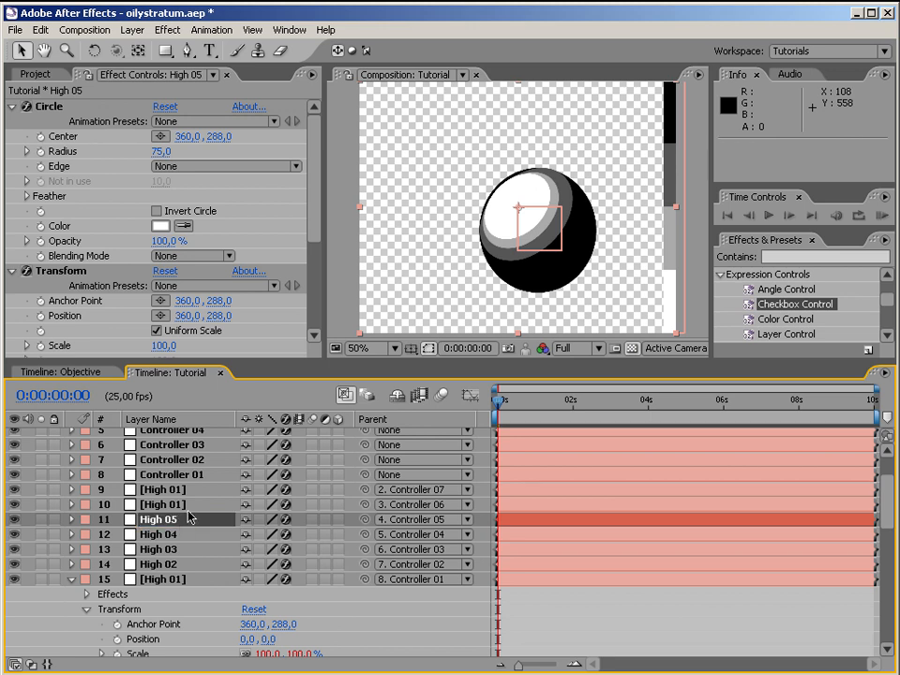
- Rename the High layers parented to Controller 06 and Controller 07 as High 06 and High 07 respectively
left_click(181, 504)
key("Return")
key("End")
key("Return")
left_click(193, 490)
key("Return")
key("End")
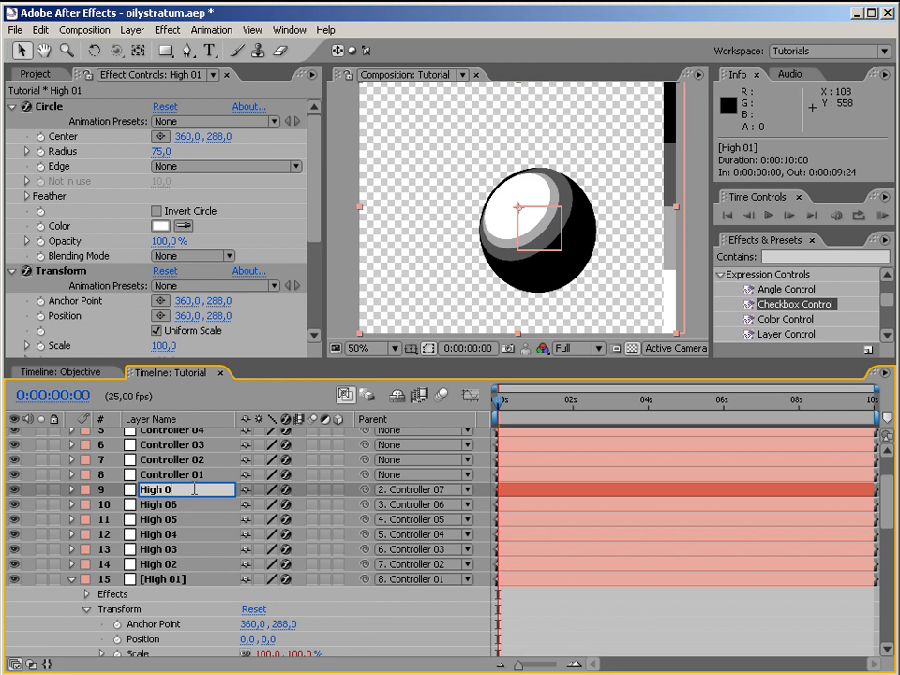
key("BackSpace")
type("7")
key("Return")
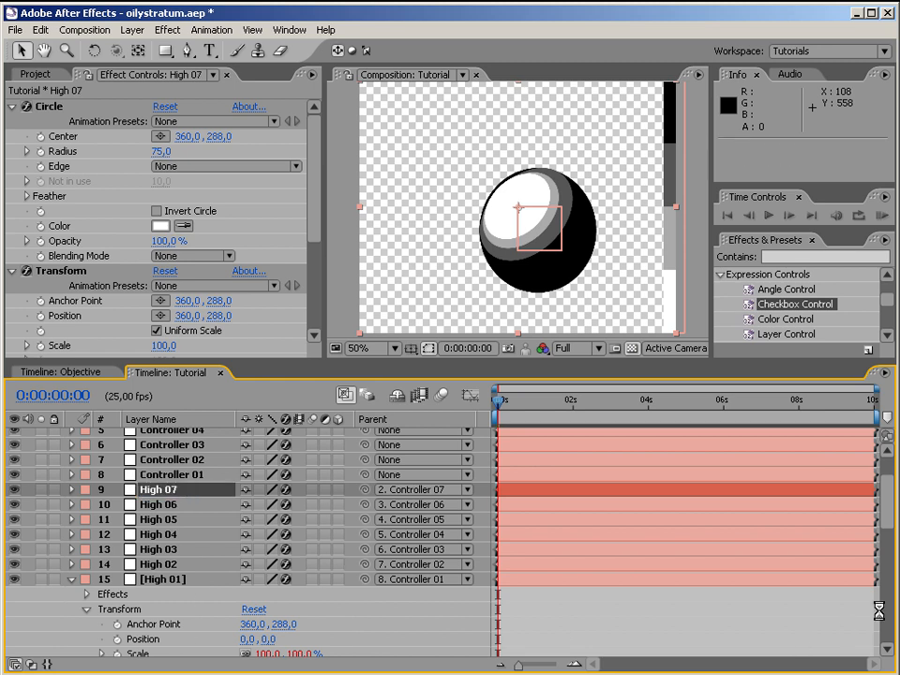
- Collapse the original High 01 layer, reveal the expressions of High 02, and enlarge its Opacity expression field to show both lines
left_click_drag(890, 527, 890, 556)
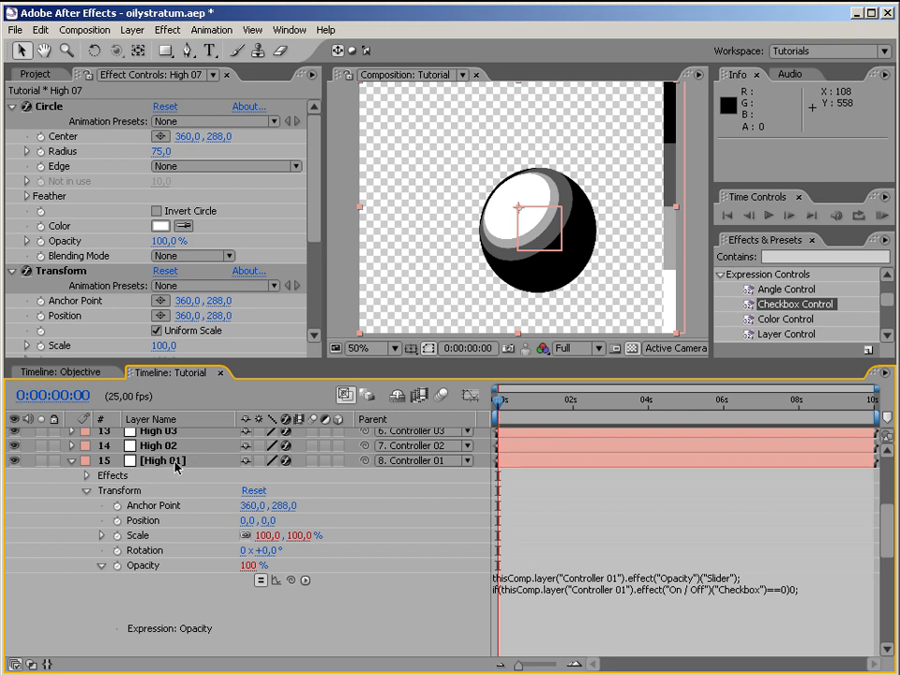
left_click(154, 460)
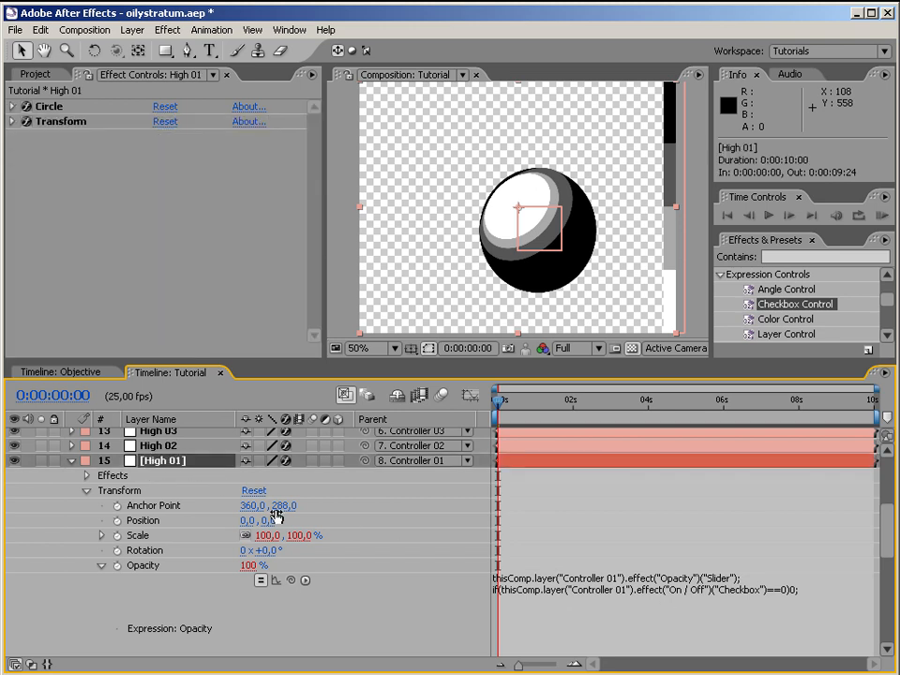
left_click(71, 461)
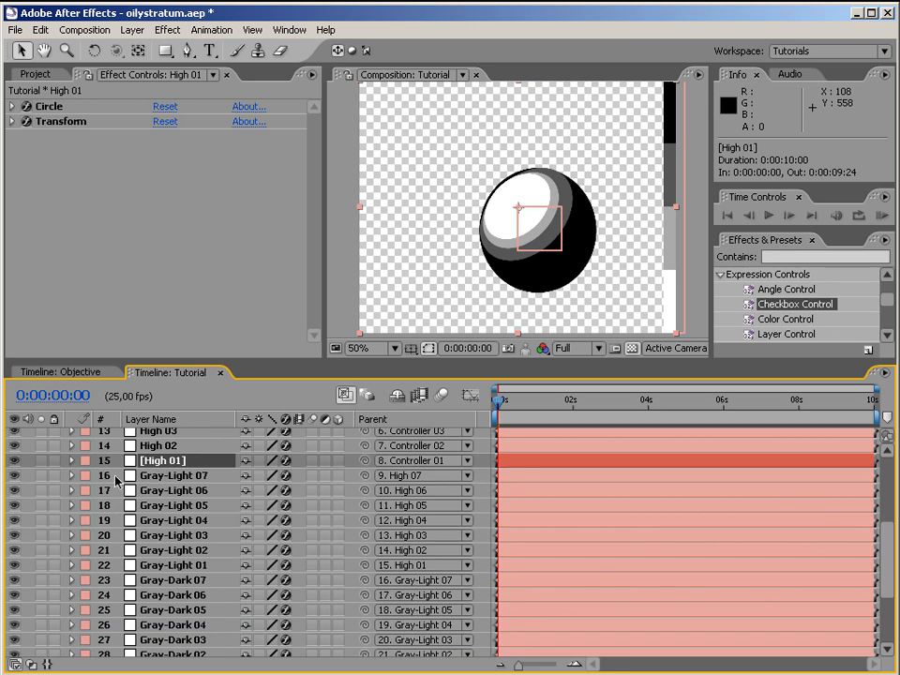
left_click(71, 446)
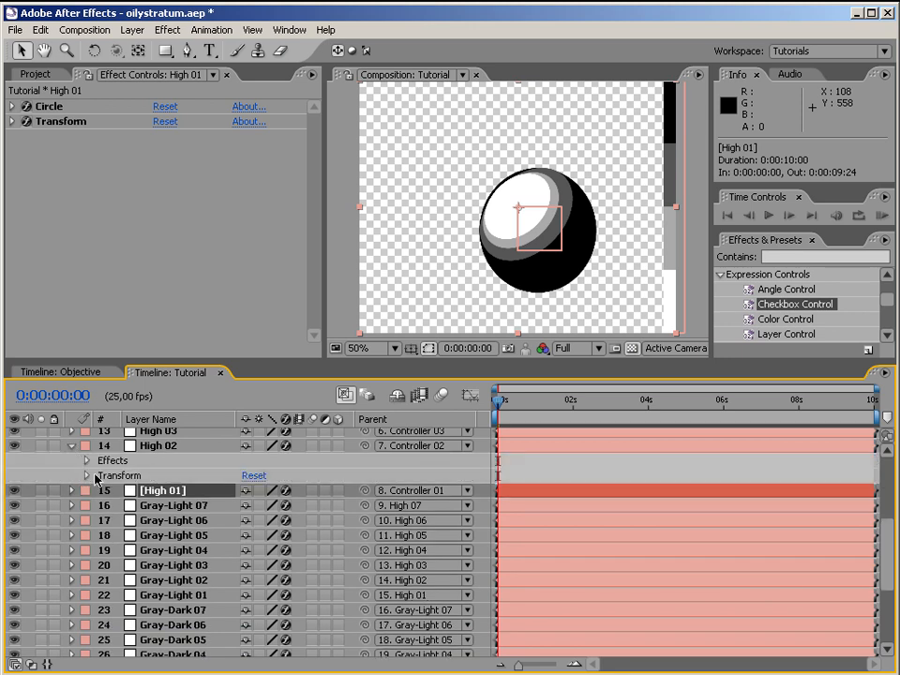
left_click(87, 476)
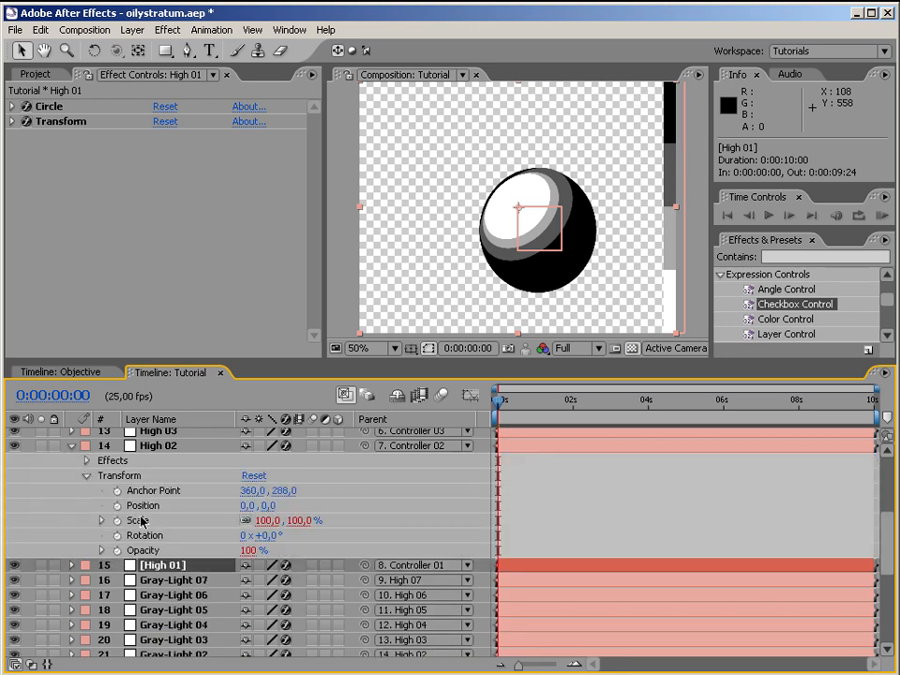
left_click(153, 449)
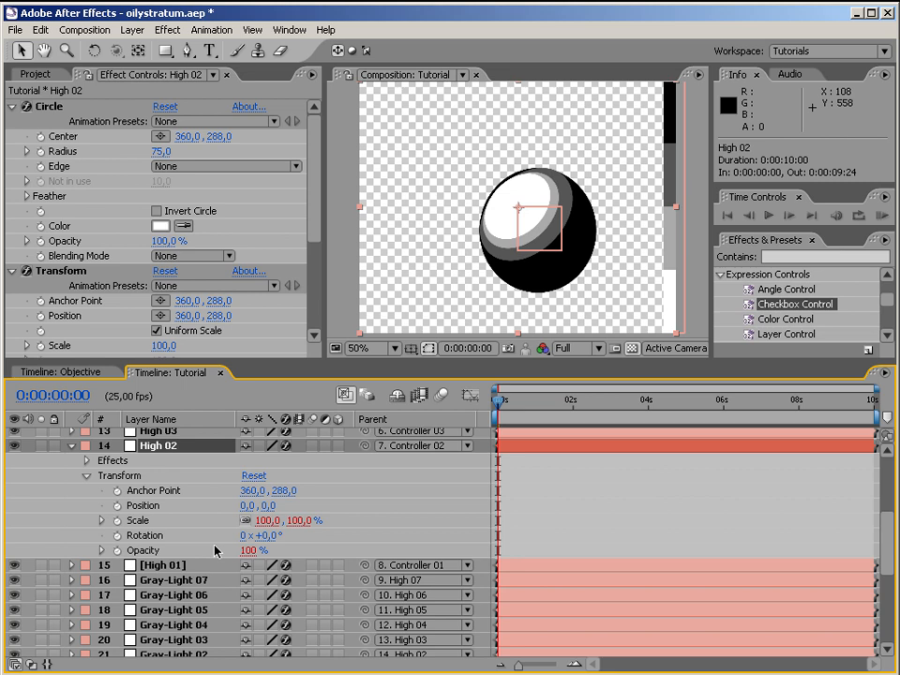
key("e")
key("e")
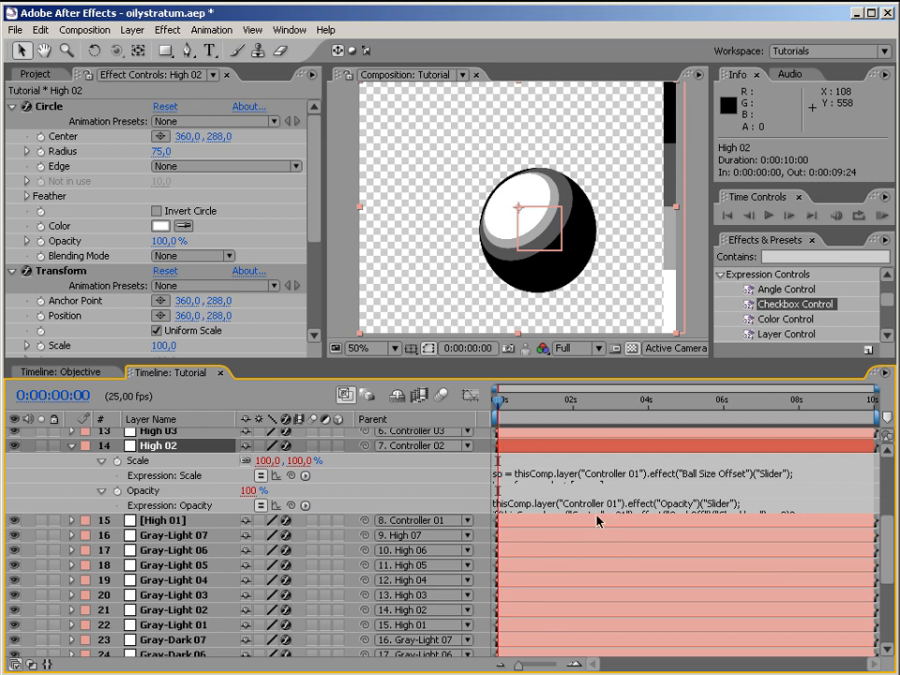
left_click_drag(577, 513, 574, 563)
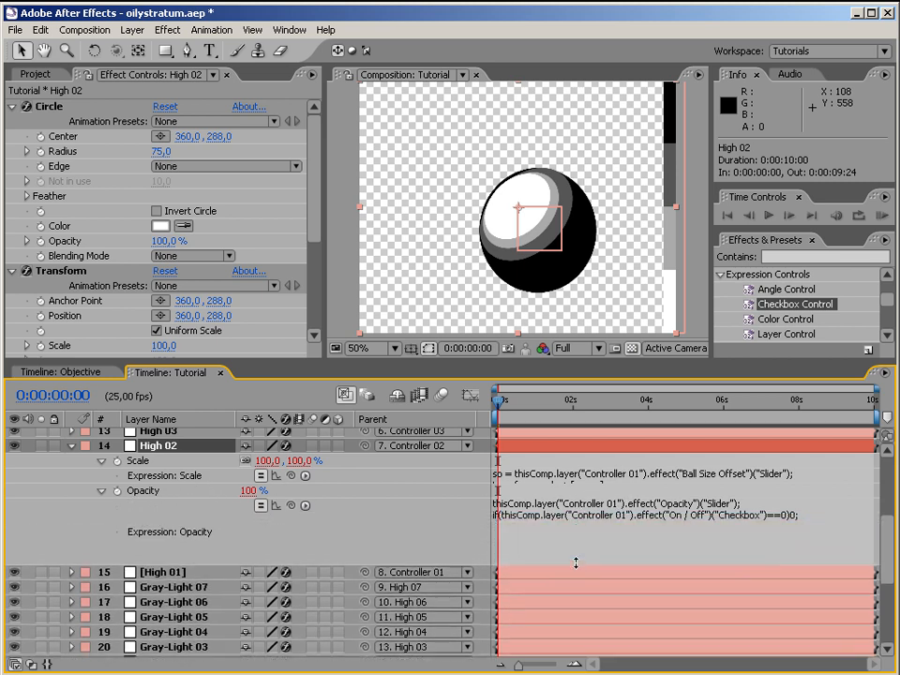
- Change the layer reference in High 02's Scale expression and both references in its Opacity expression to Controller 02
left_click(633, 476)
left_click(638, 477)
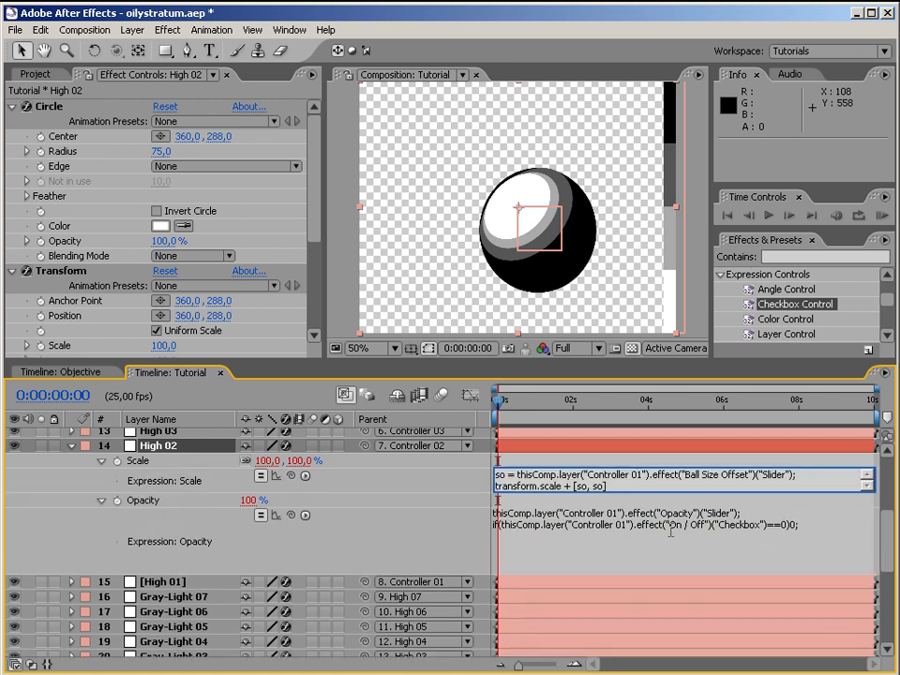
key("Delete")
type("2")
left_click(657, 542)
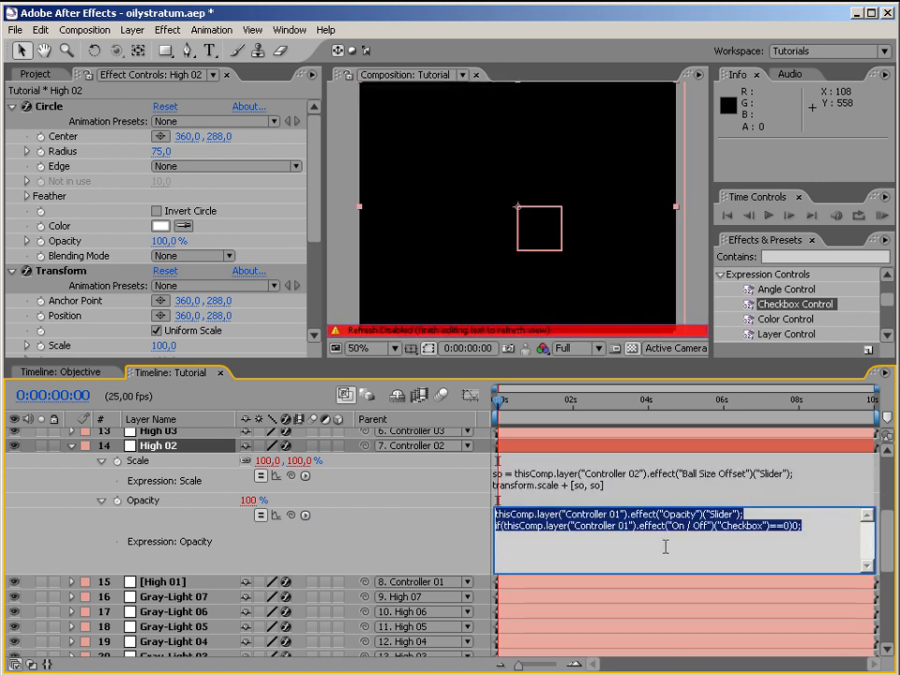
left_click(616, 514)
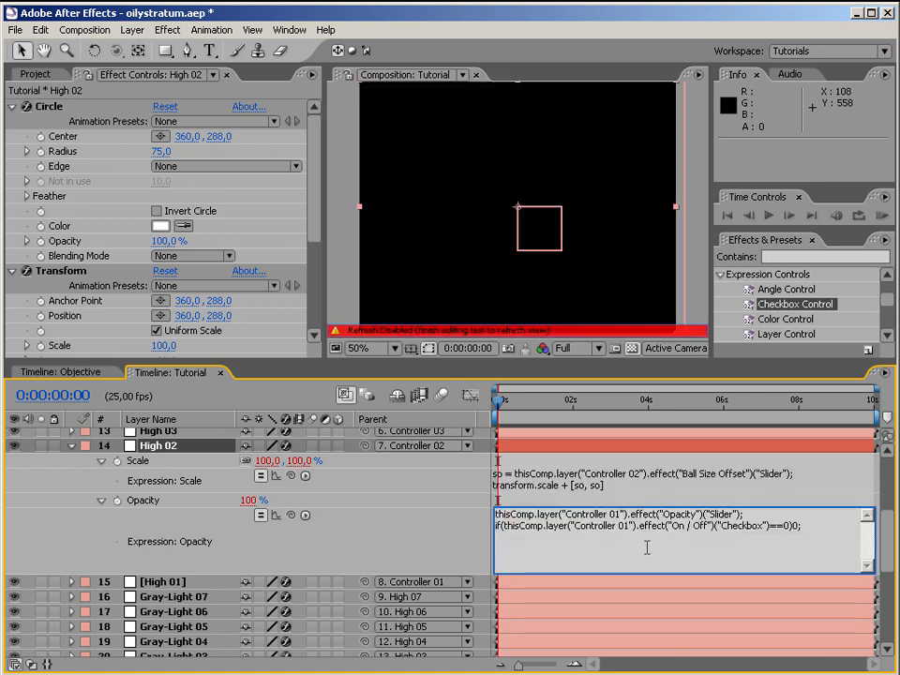
left_click(623, 526)
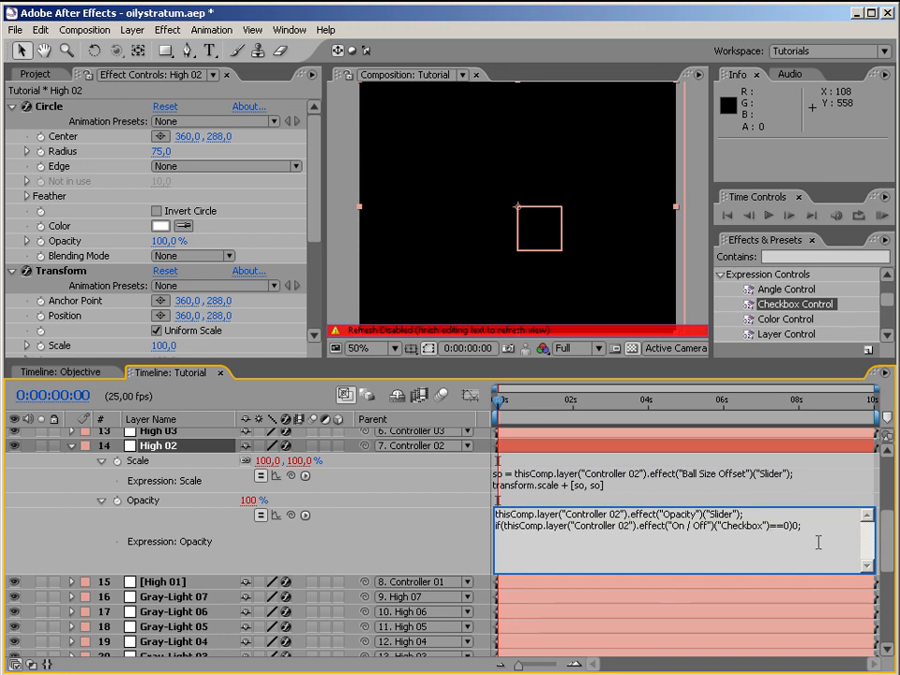
left_click(778, 487)
left_click(837, 485)
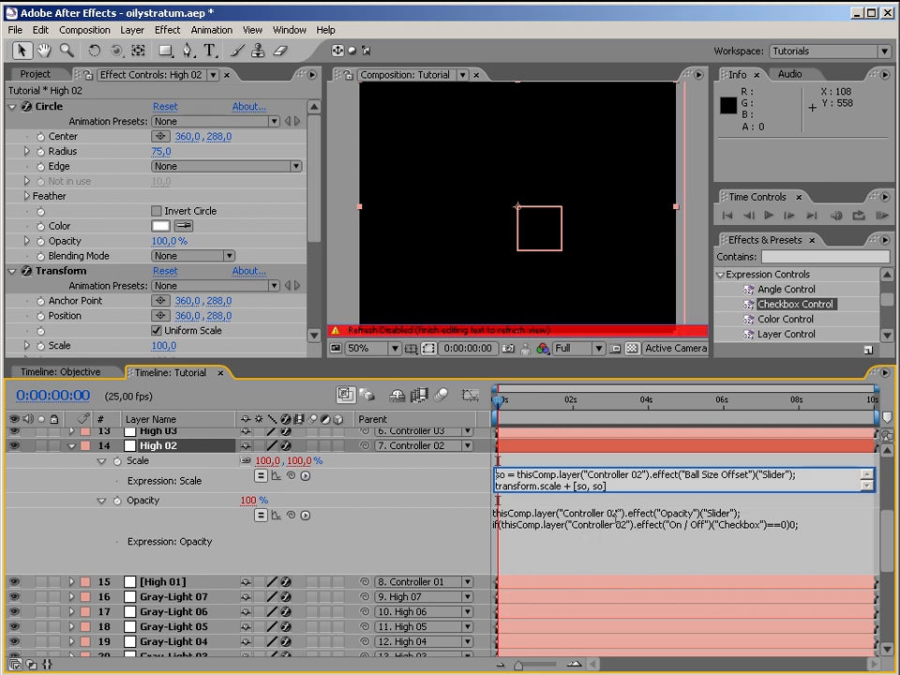
- Add the line ctrl = "Controller 02"; at the start of High 02's Opacity expression
left_click(544, 517)
left_click(544, 518)
left_click_drag(496, 514, 790, 513)
left_click(784, 514)
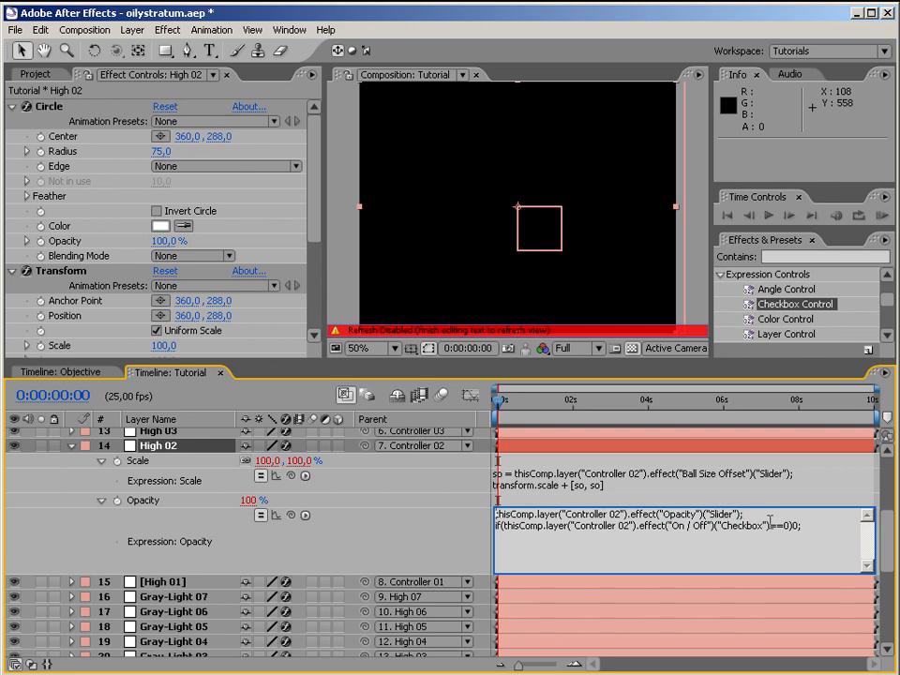
key("Return")
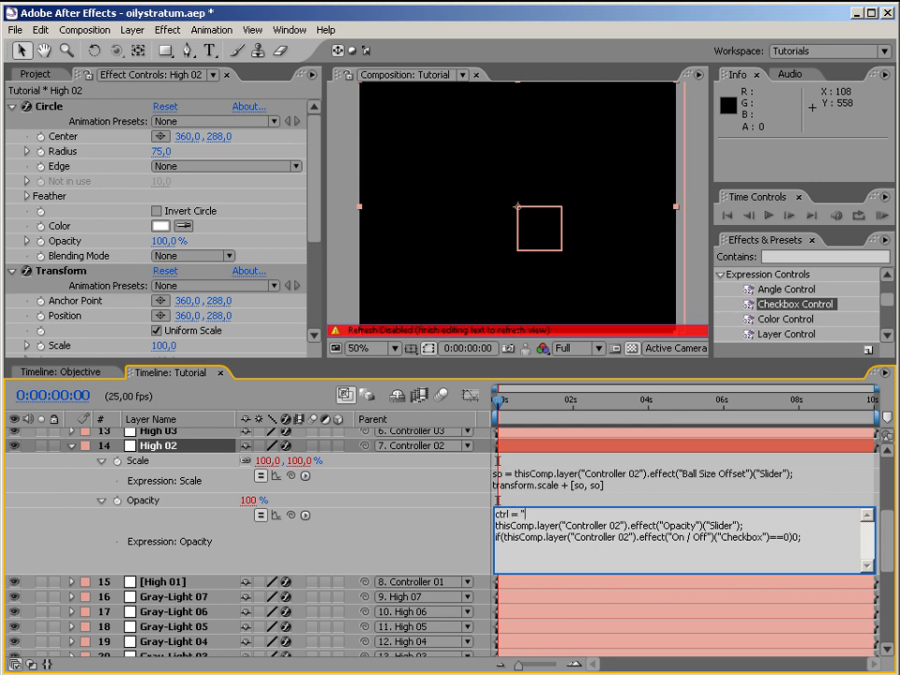
type("Controller 02\";")
- Replace the quoted "Controller 02" in the Opacity slider reference of High 02's expression with the ctrl variable
double_click(507, 514)
key("ctrl+c")
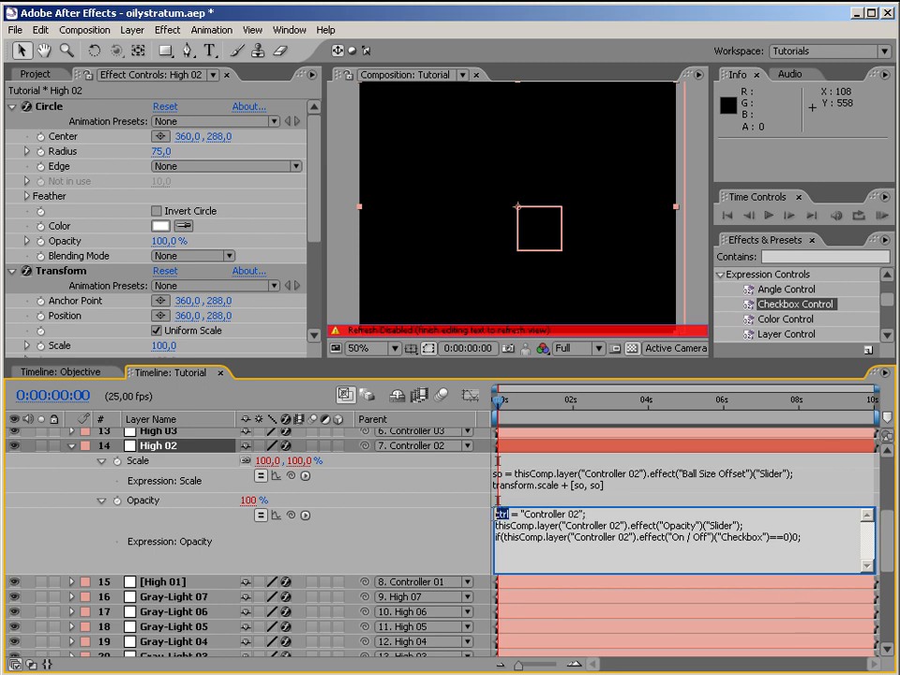
left_click_drag(563, 526, 621, 519)
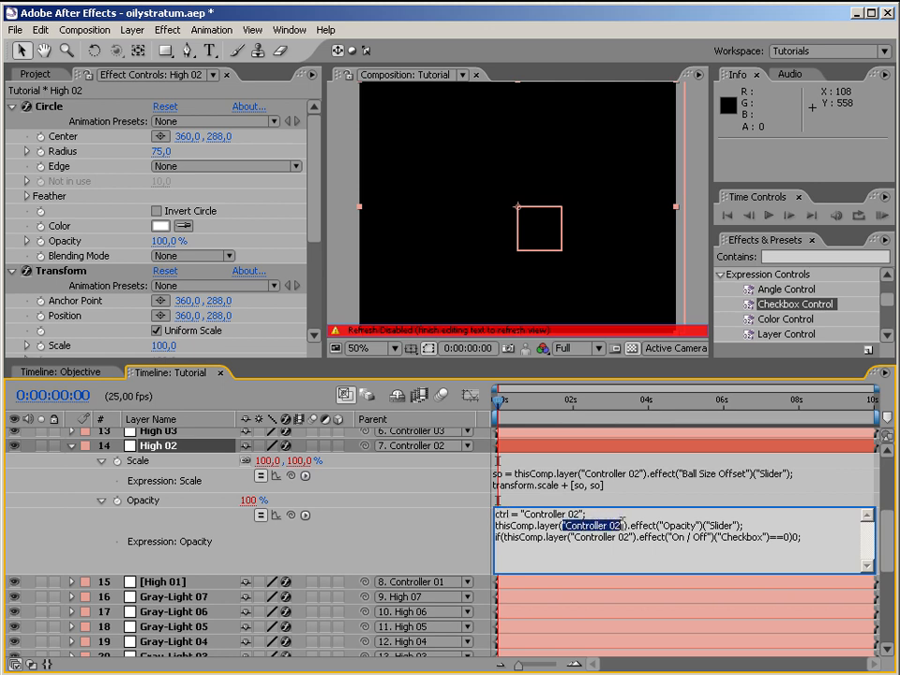
key("ctrl+v")
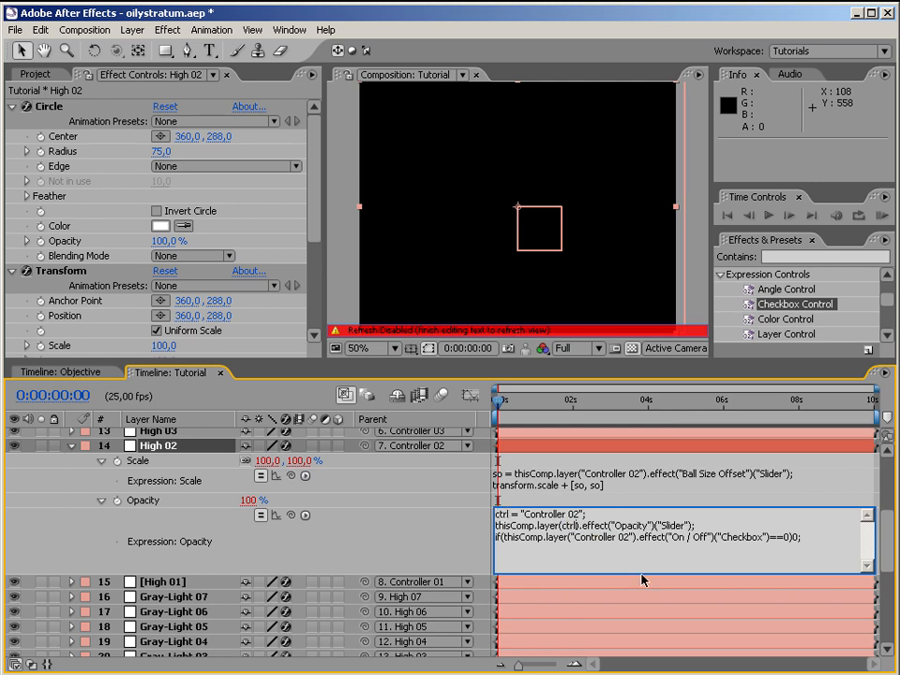
- Undo the ctrl substitution and delete the ctrl variable line from High 02's Opacity expression
key("ctrl+z")
left_click(626, 531)
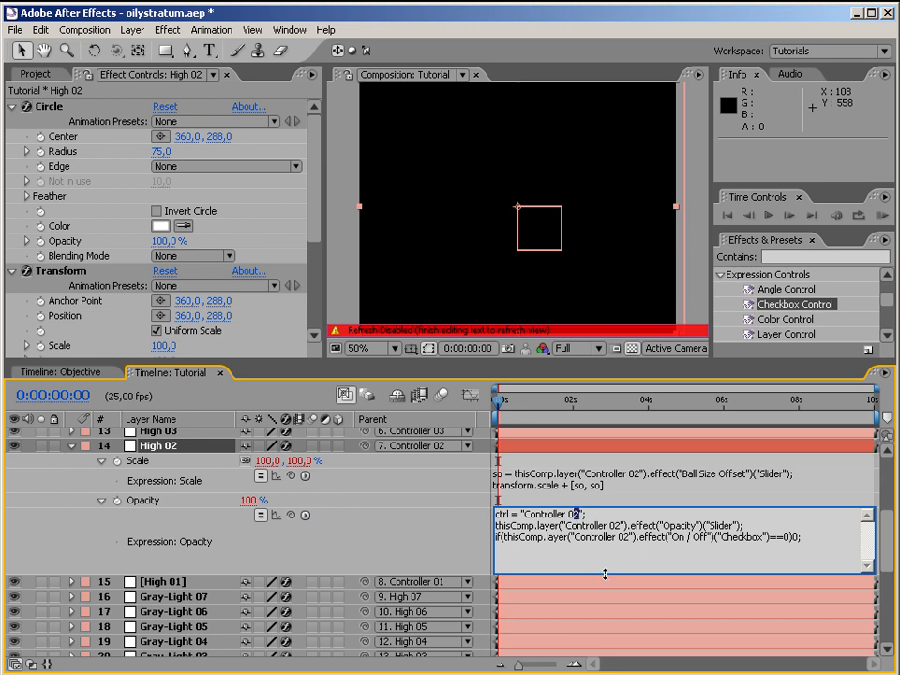
type("3")
key("BackSpace")
key("BackSpace")
key("BackSpace")
key("BackSpace")
key("BackSpace")
key("BackSpace")
key("BackSpace")
key("BackSpace")
key("BackSpace")
key("BackSpace")
key("BackSpace")
key("BackSpace")
key("BackSpace")
key("BackSpace")
key("BackSpace")
key("BackSpace")
key("BackSpace")
key("BackSpace")
key("BackSpace")
key("BackSpace")
key("Delete")
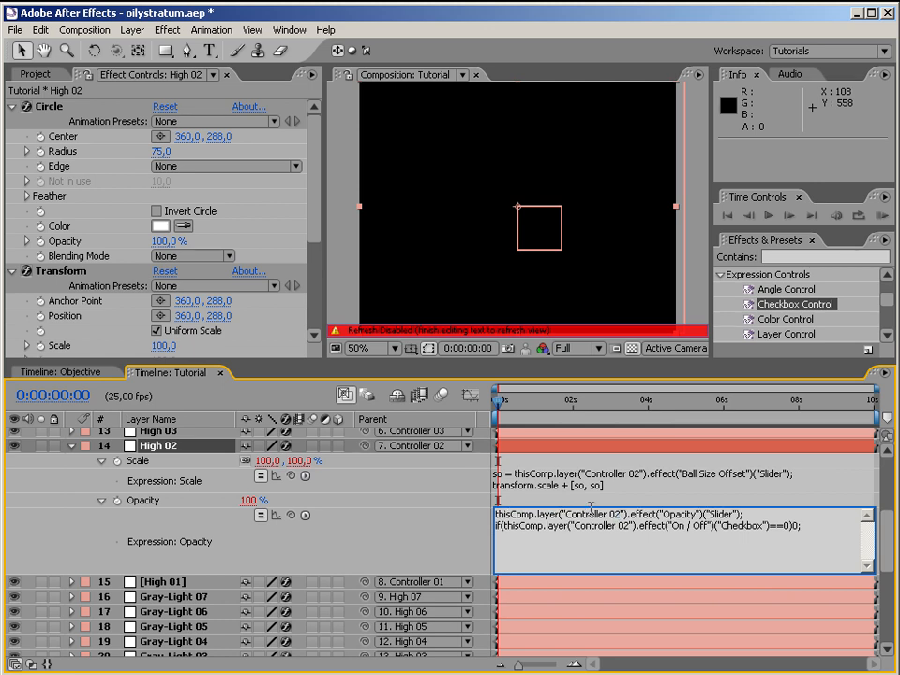
- Apply High 02's Opacity expression and collapse the layer's properties
left_click(609, 580)
left_click(565, 543)
left_click(564, 544)
left_click(462, 546)
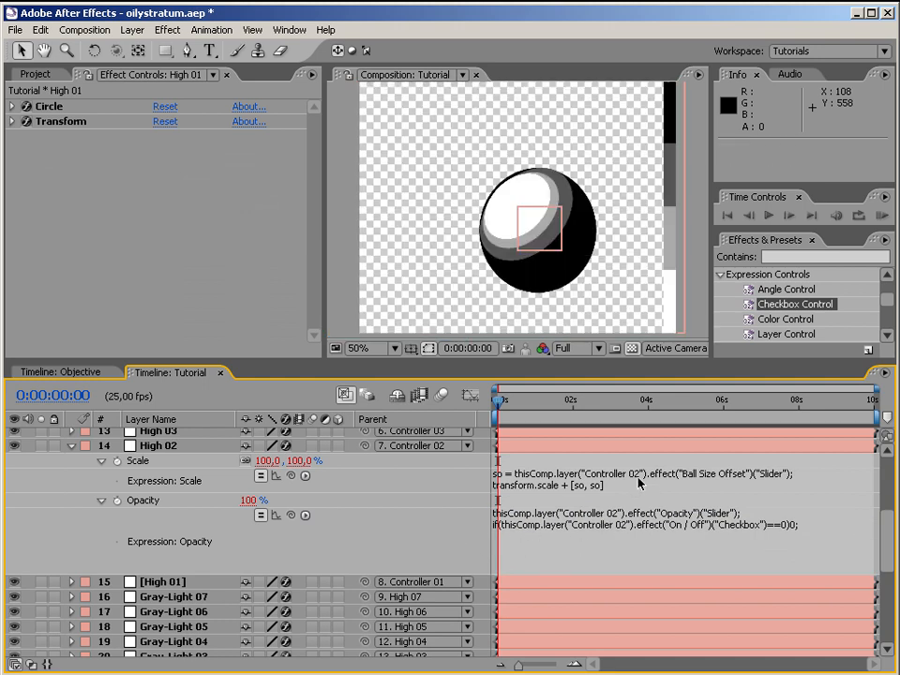
left_click(71, 446)
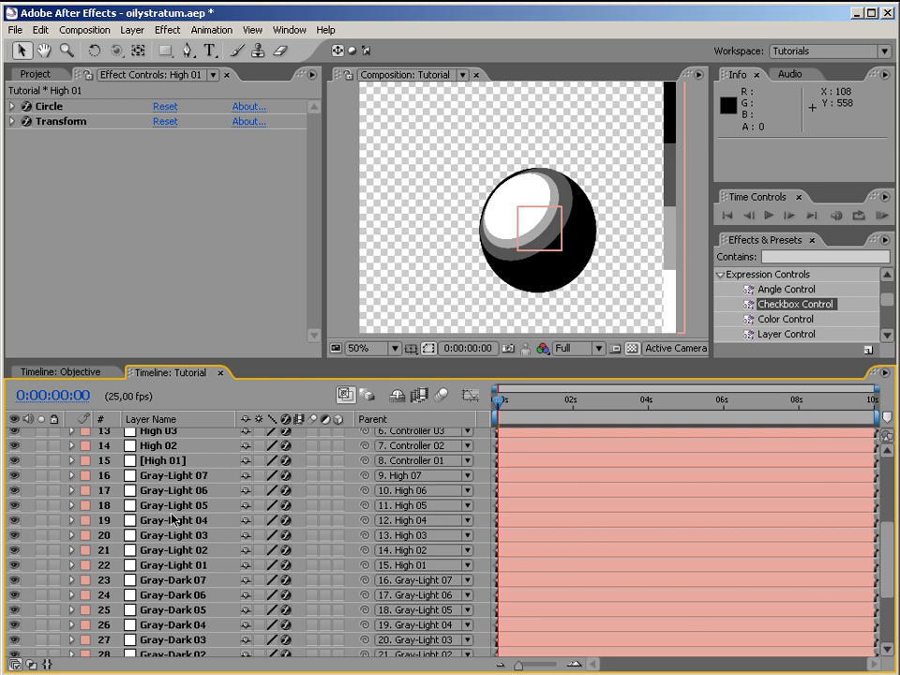
- Reveal the expressions of High 03 and change the layer reference in its Scale expression to Controller 03
left_click(71, 431)
left_click(169, 434)
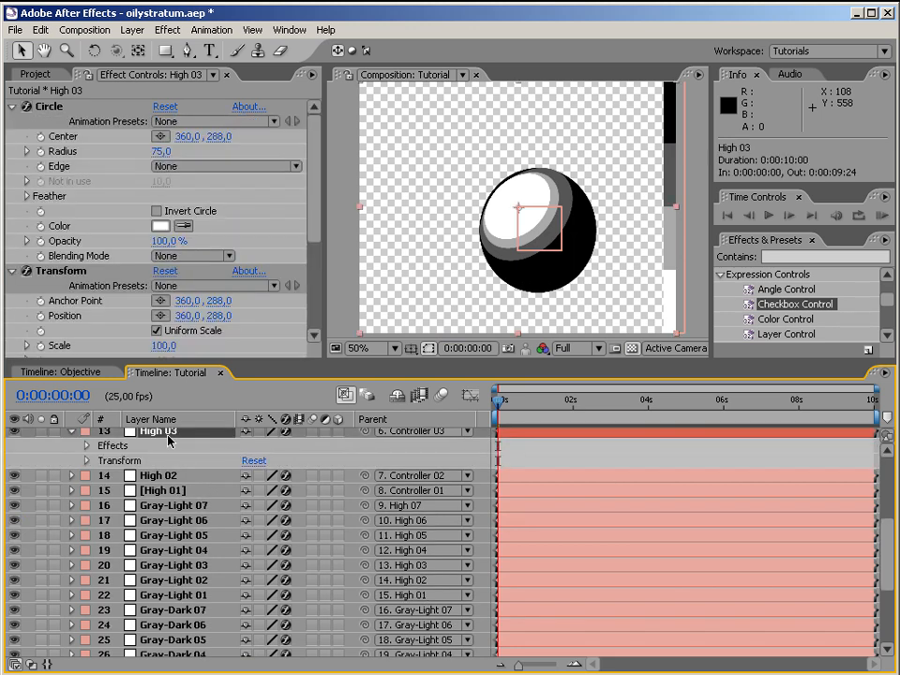
key("e")
key("e")
left_click(636, 459)
left_click(636, 460)
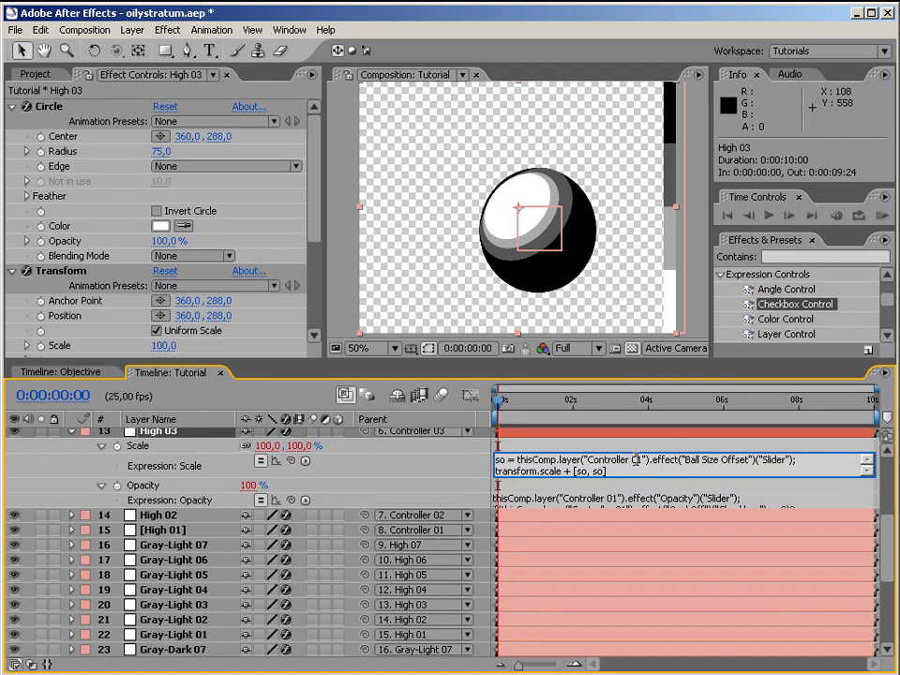
key("BackSpace")
type("3")
- Change both layer references in High 03's Opacity expression to Controller 03 and collapse the layer
left_click(611, 500)
left_click(645, 523)
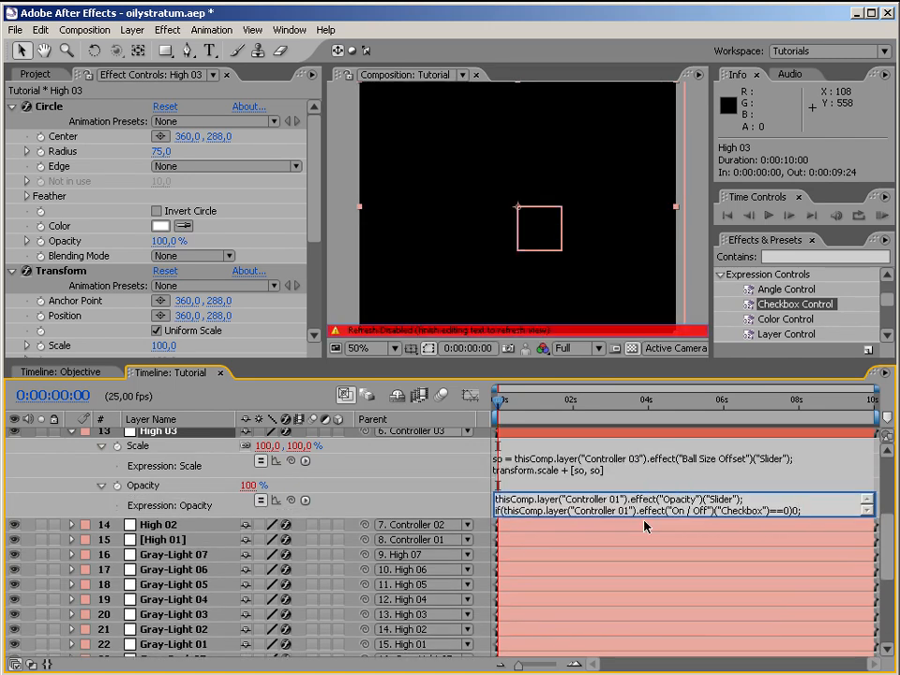
key("BackSpace")
type("3")
key("BackSpace")
type("3")
key("KP_Enter")
left_click(72, 432)
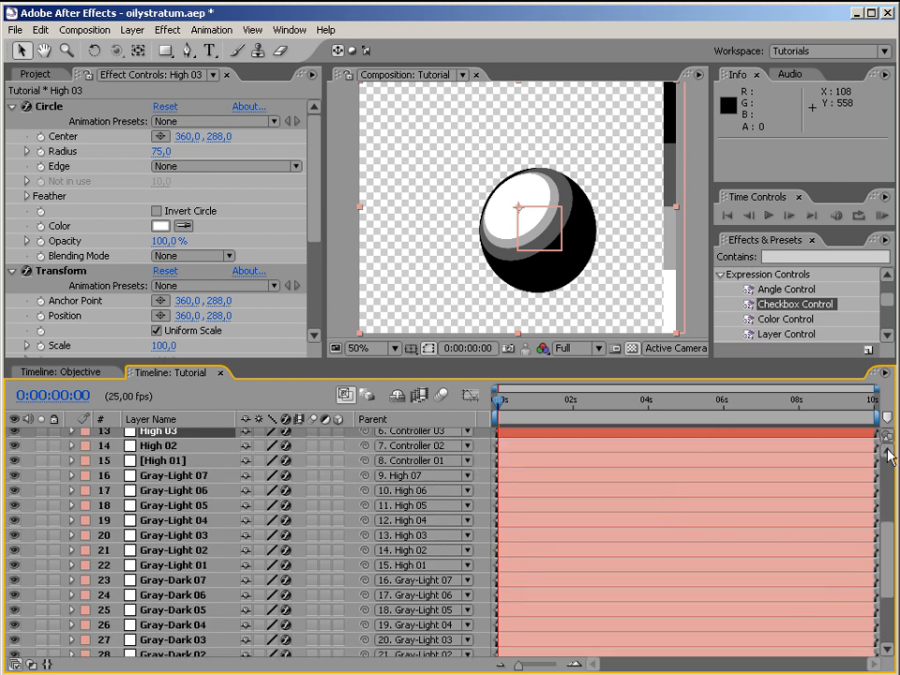
- Reveal the expressions of High 04 and change the layer reference in its Scale expression to Controller 04
left_click(887, 453)
scroll(338, 551, "up", 2)
left_click(72, 508)
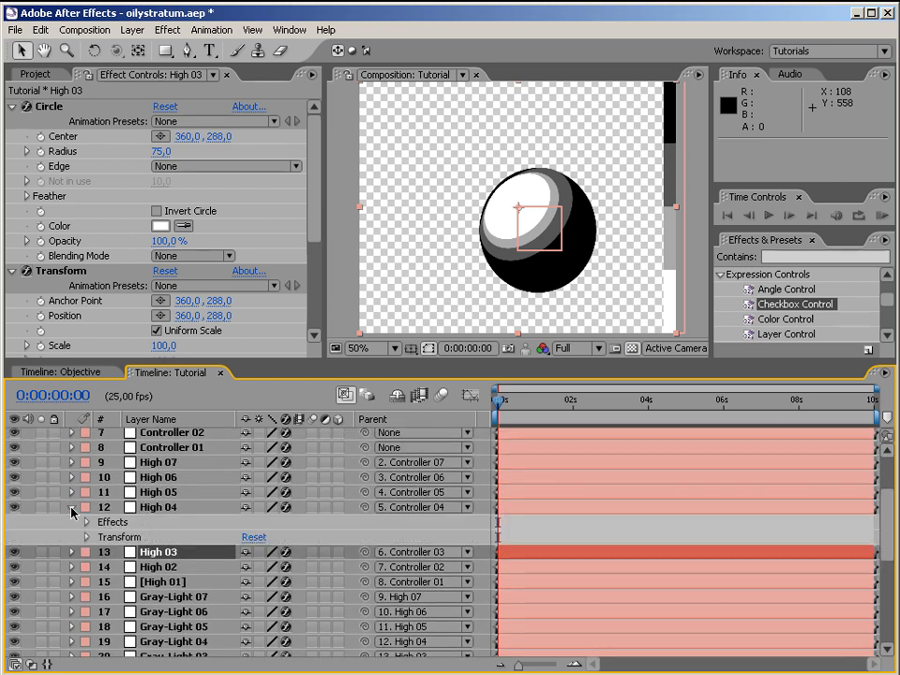
left_click(86, 538)
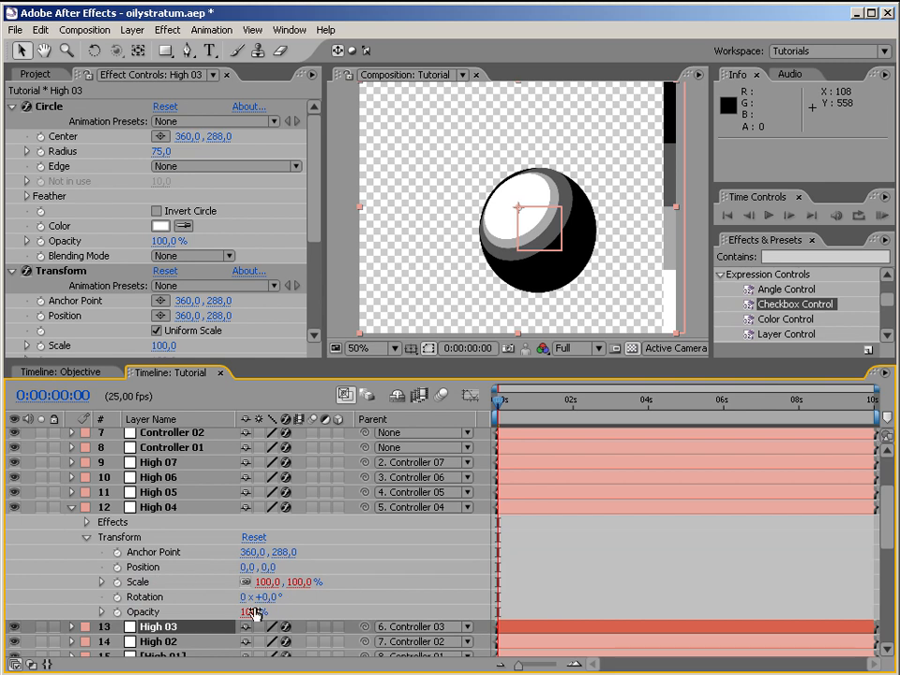
left_click(158, 507)
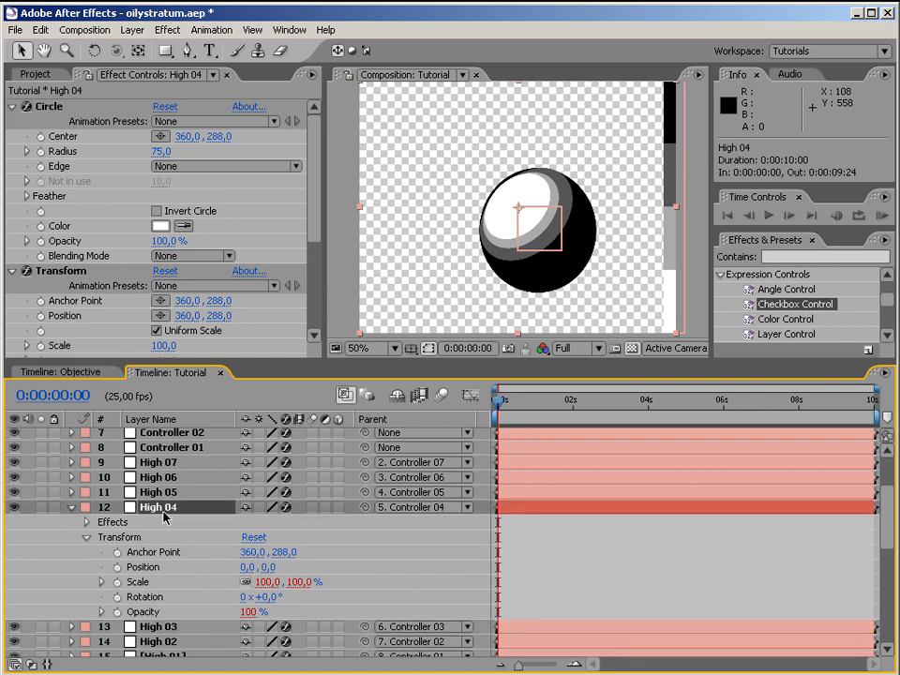
key("e")
key("e")
left_click(632, 537)
left_click(634, 537)
key("BackSpace")
type("4")
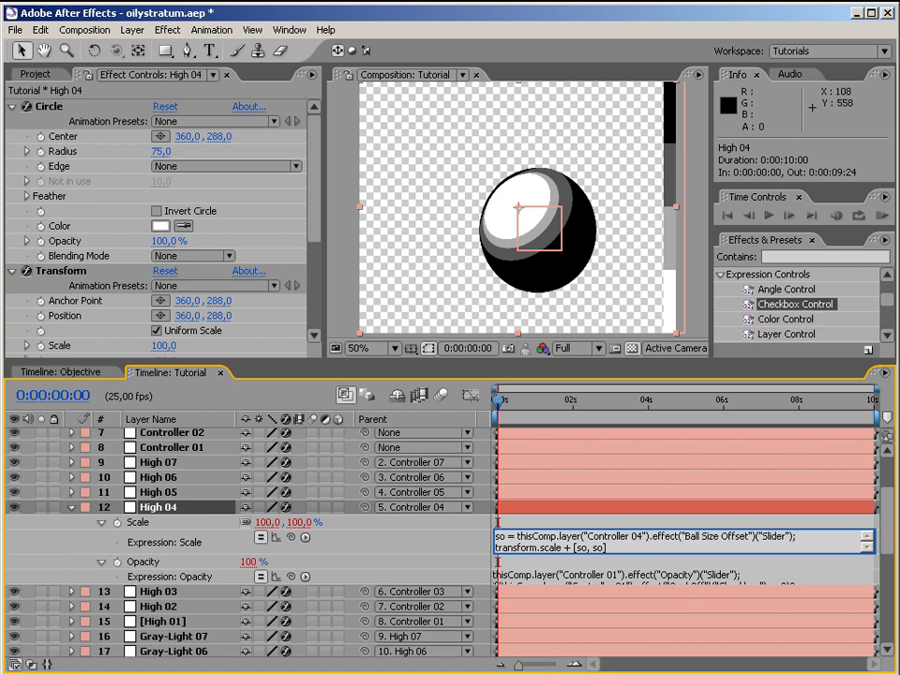
- Change both layer references in High 04's Opacity expression to Controller 04 and apply the expression
left_click(622, 577)
left_click(621, 577)
key("BackSpace")
type("4")
key("Down")
key("Right")
key("BackSpace")
type("4")
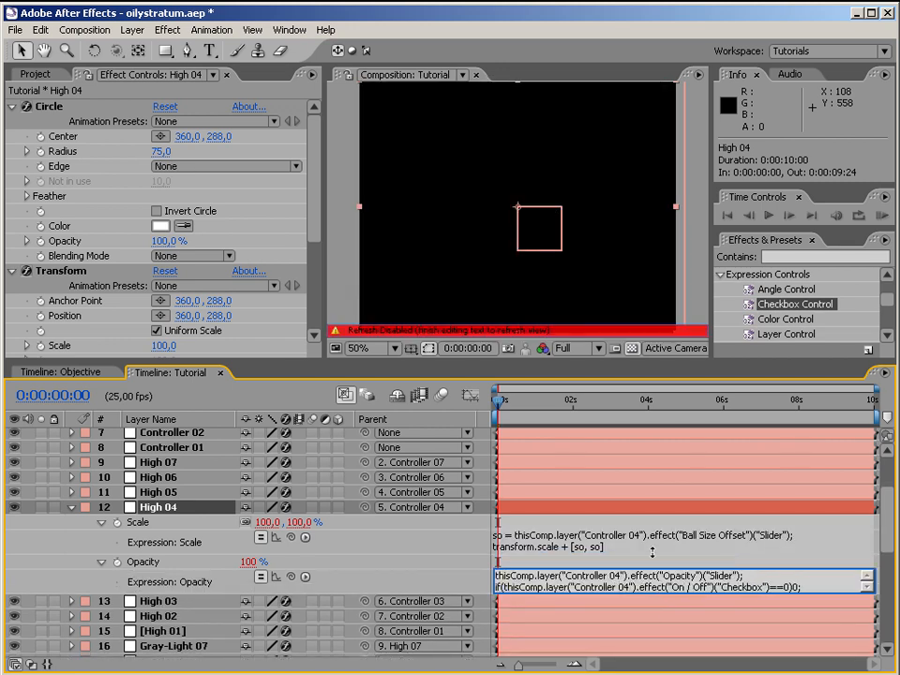
left_click(653, 552)
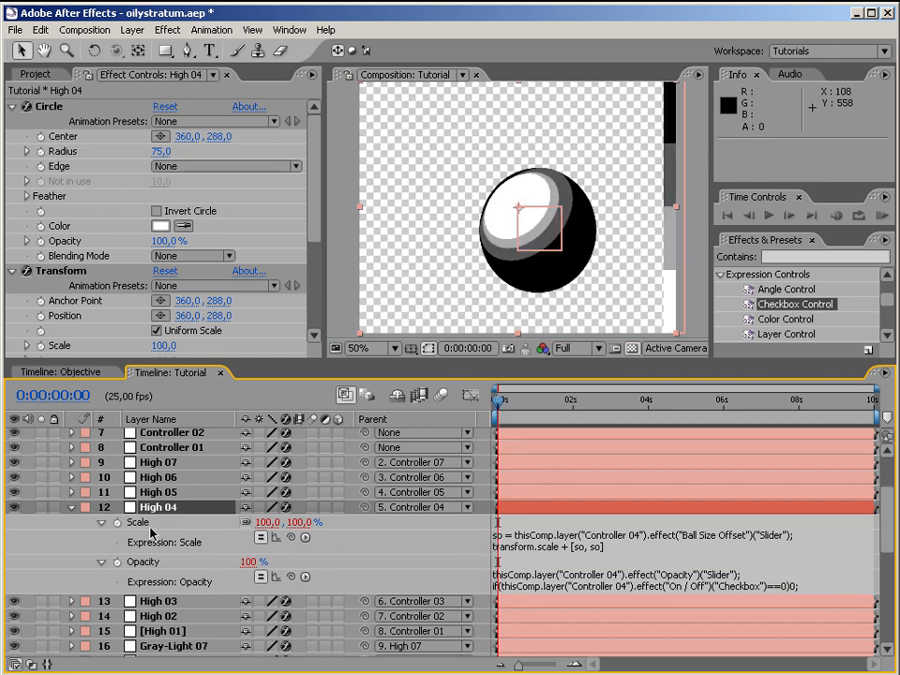
- Collapse High 04, reveal the expressions of layers High 07 through High 01 together for checking, and collapse them again
left_click(70, 506)
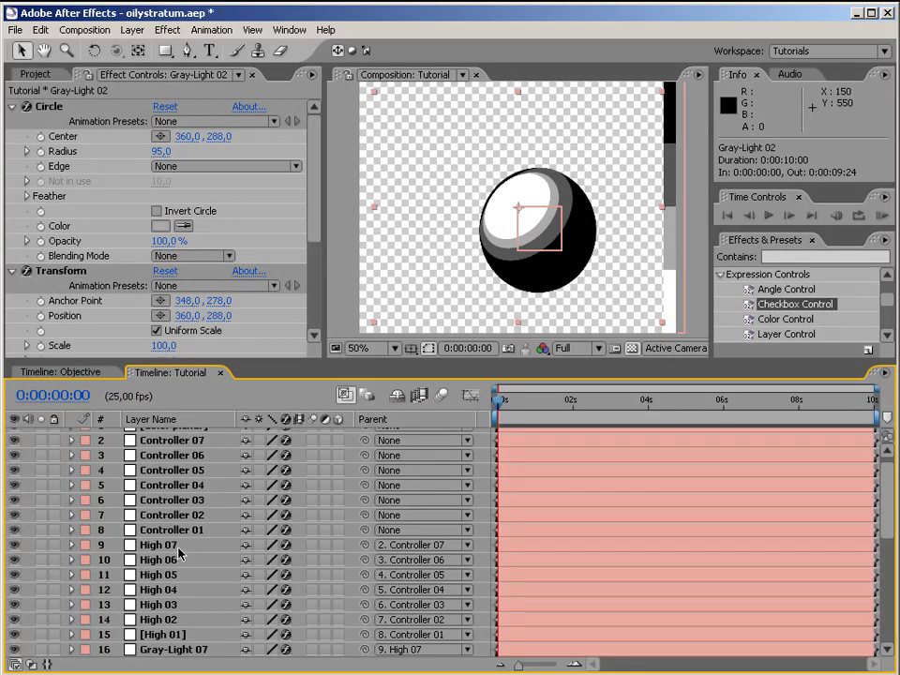
left_click(178, 550)
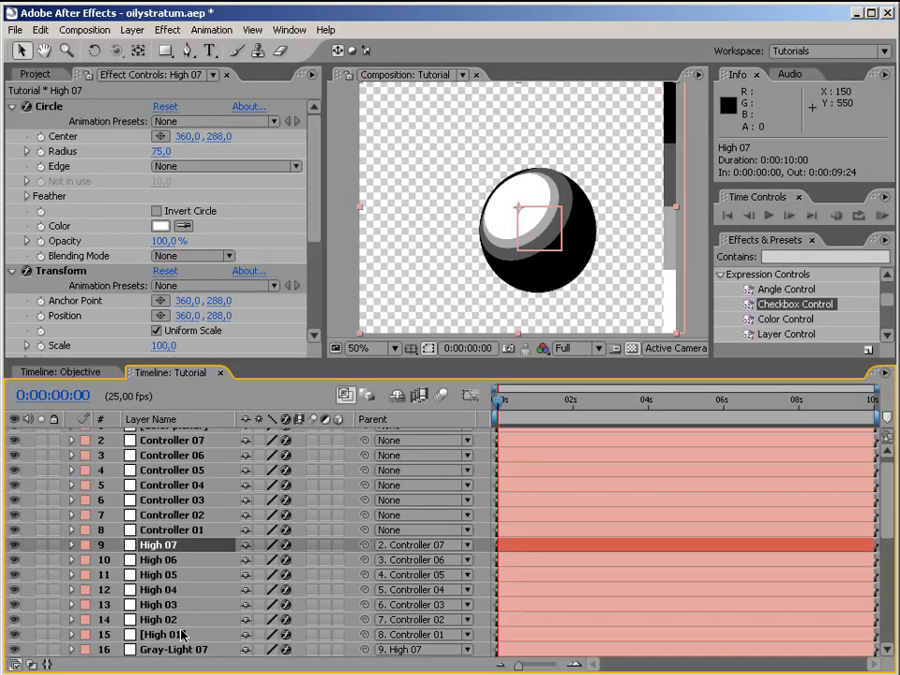
left_click(182, 636, "shift")
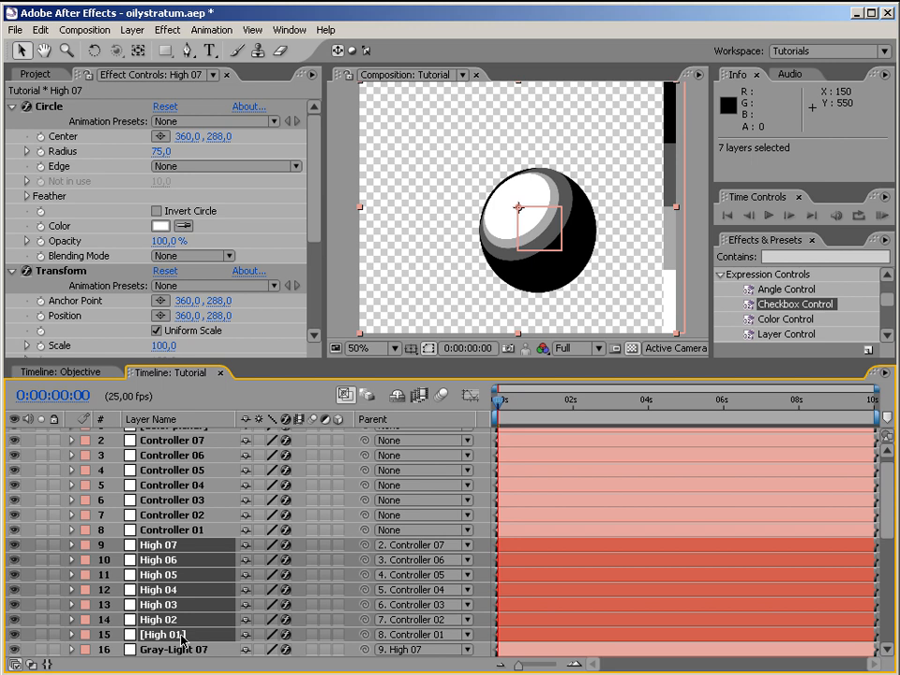
key("e")
key("e")
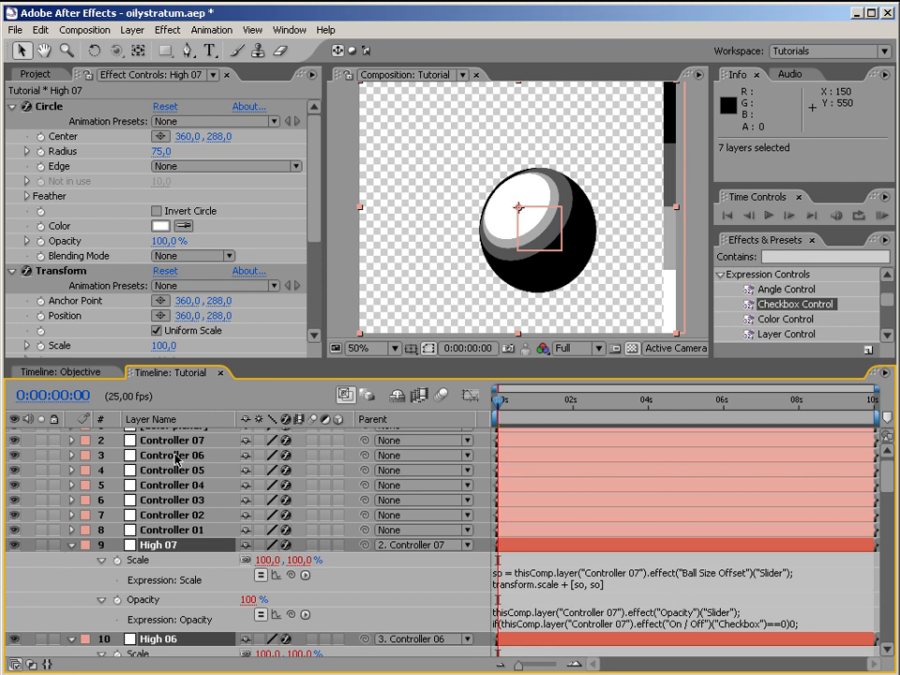
key("e")
key("e")
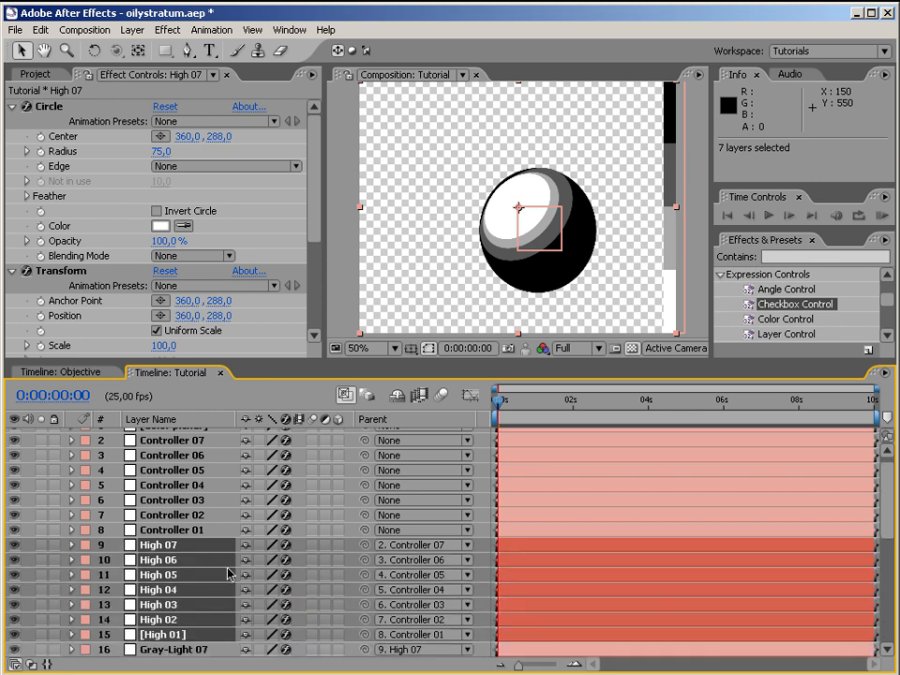
- Collapse the Circle and Transform effects in the effect settings of High 07
left_click_drag(885, 528, 881, 591)
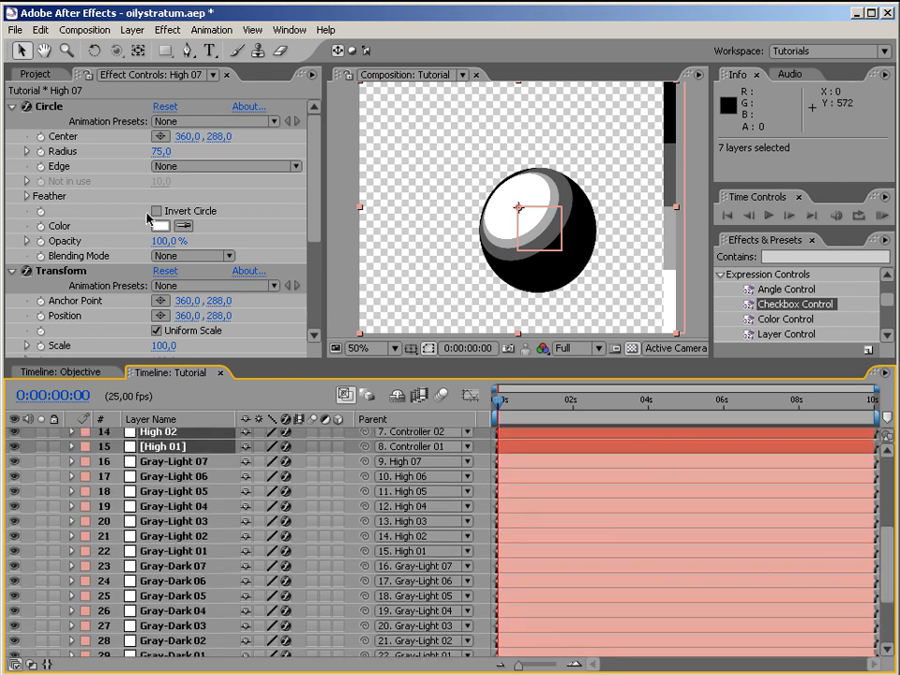
left_click(12, 107)
left_click(11, 122)
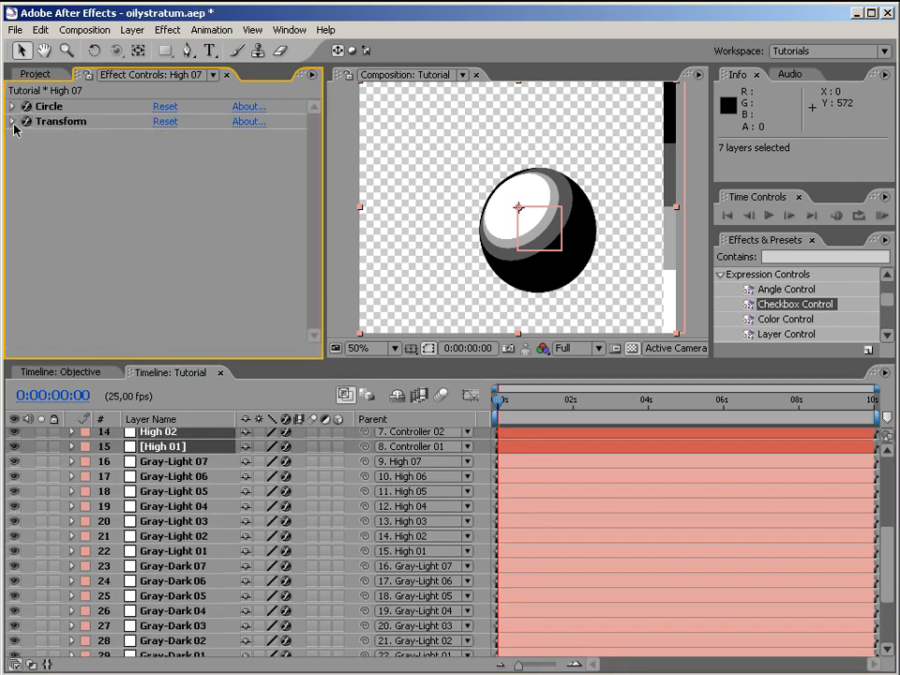
- Select the Controller 07 layer and collapse all its effects, from Ball Size Offset through On / Off
scroll(794, 543, "up", 5)
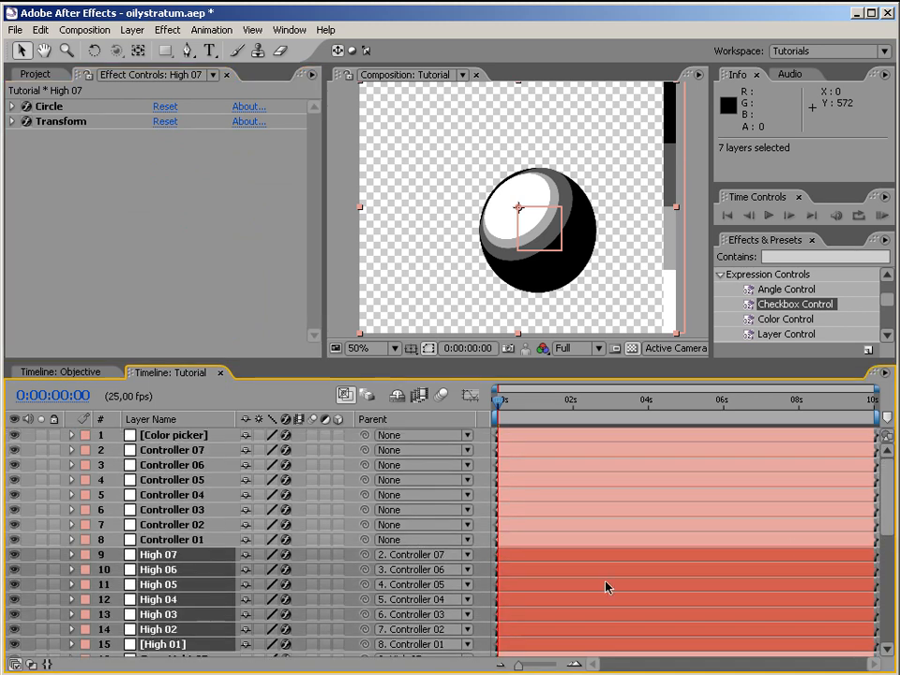
left_click(188, 494)
left_click(173, 450)
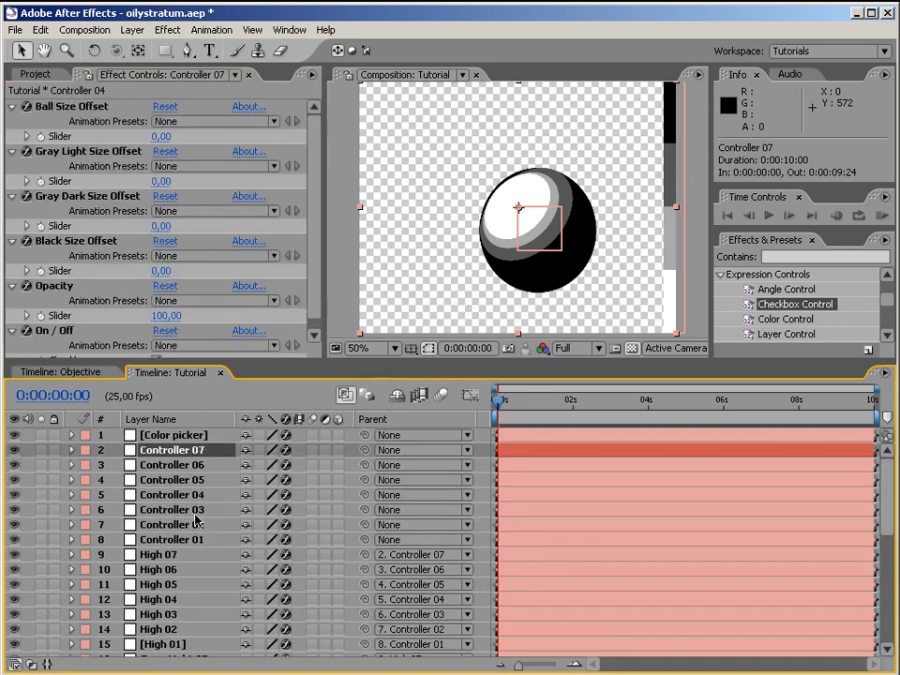
left_click(12, 106)
left_click(12, 121)
left_click(12, 136)
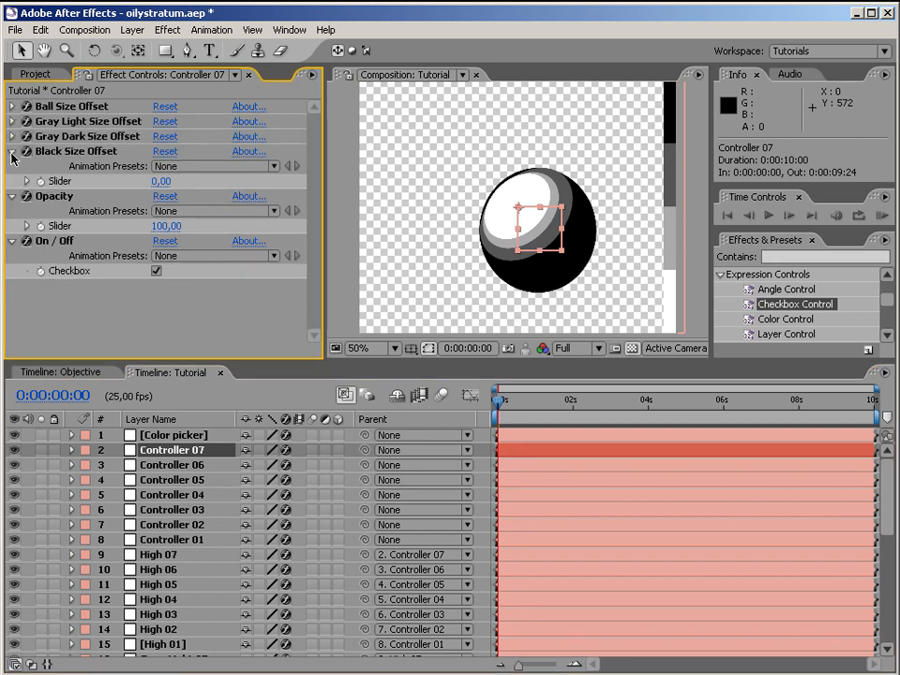
left_click(12, 151)
left_click(12, 166)
left_click(12, 181)
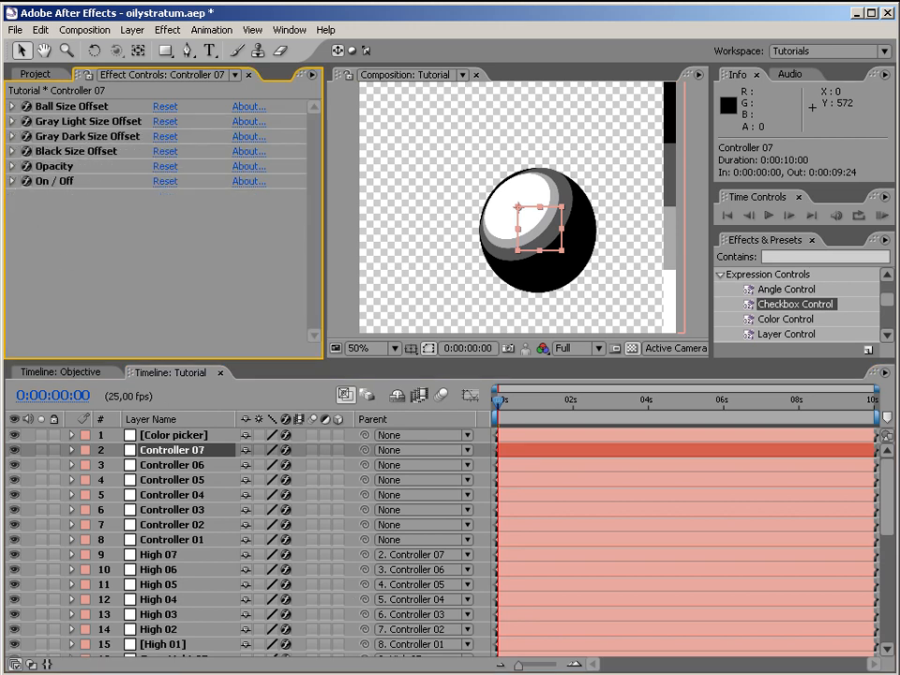
- Select all layers from High 07 through Black 01 and mark them as shy
left_click_drag(889, 497, 890, 556)
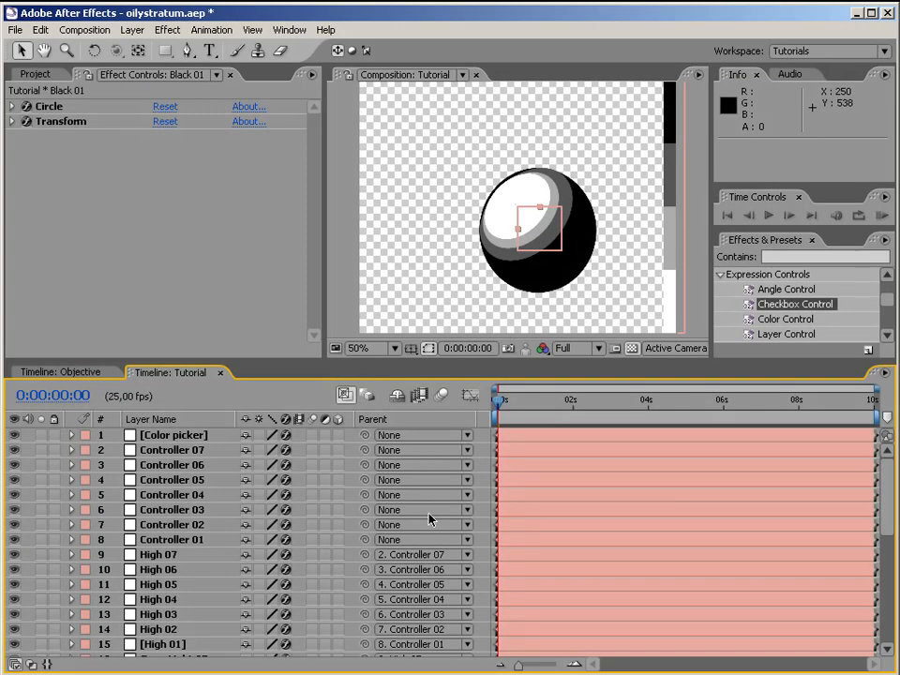
left_click_drag(886, 527, 887, 483)
left_click(167, 555)
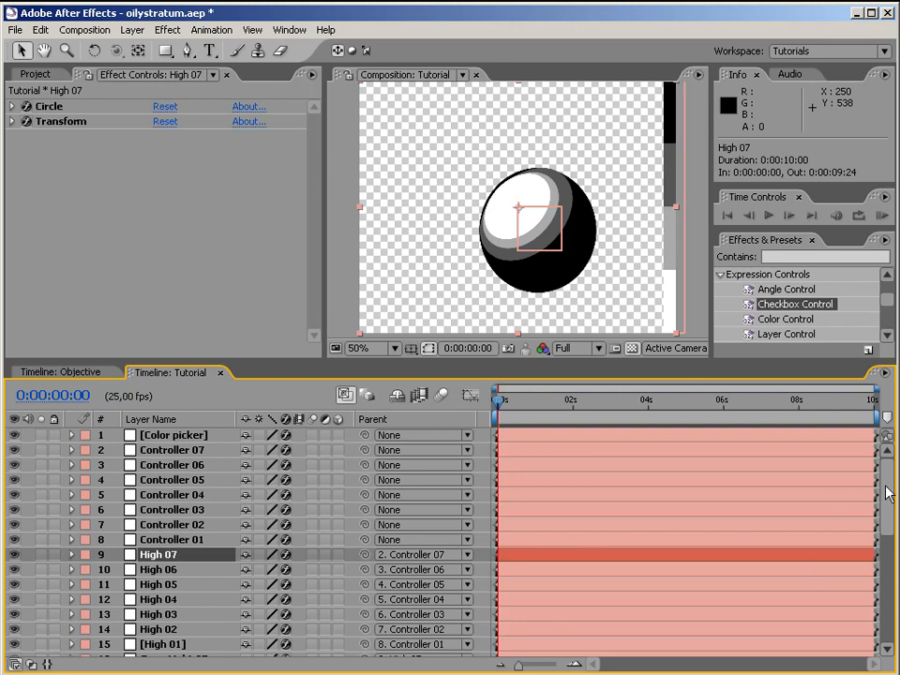
left_click_drag(886, 497, 867, 654)
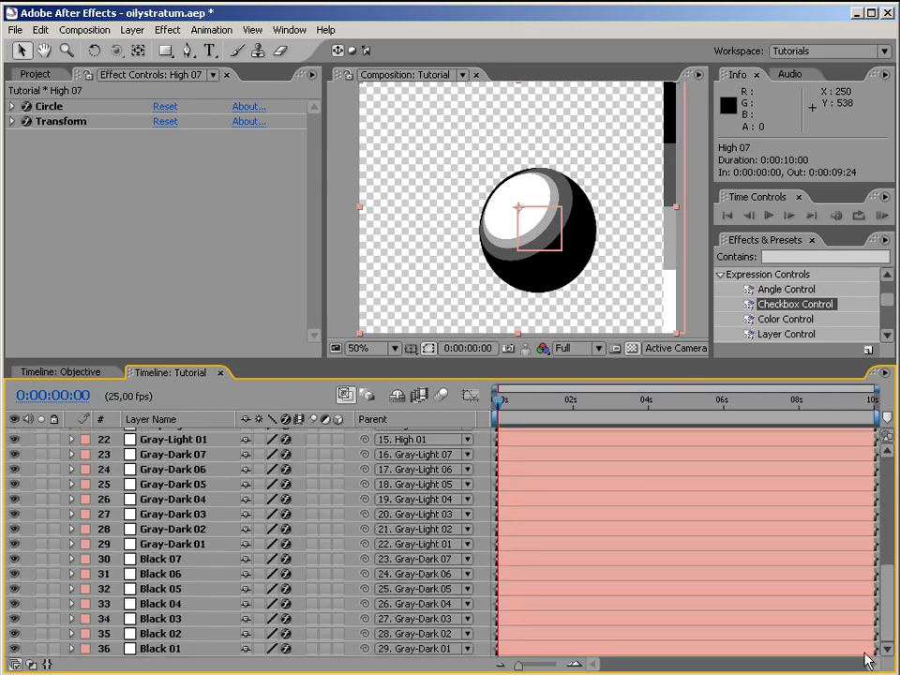
left_click(161, 648, "shift")
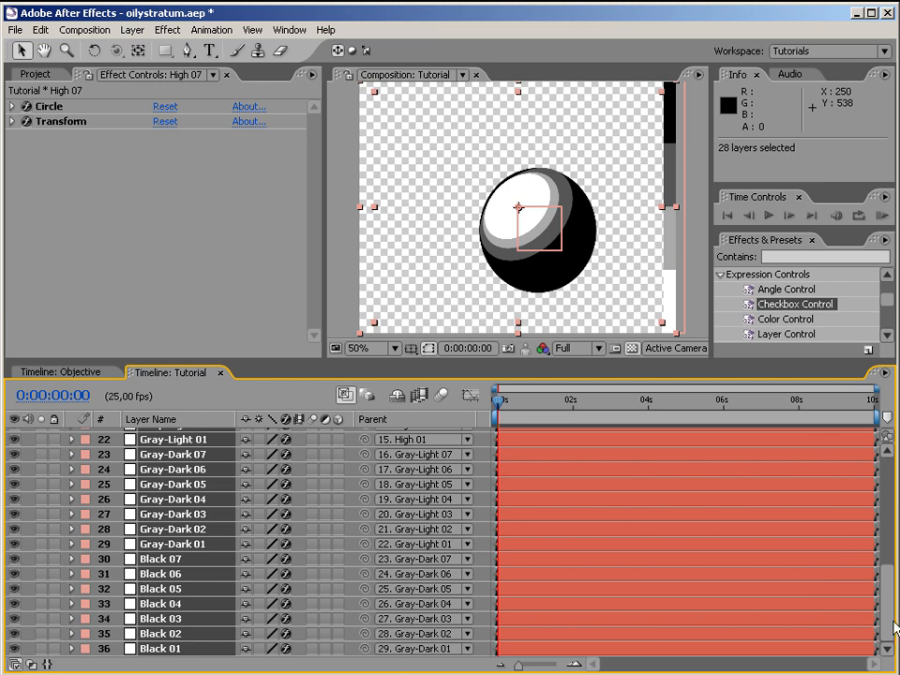
left_click_drag(887, 612, 889, 535)
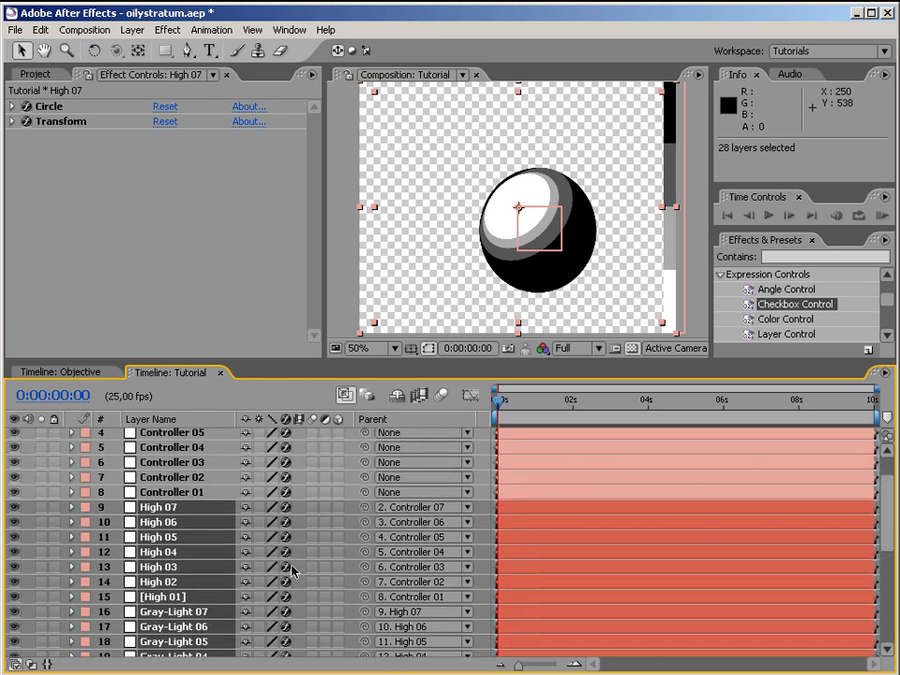
left_click(245, 511)
left_click(246, 511)
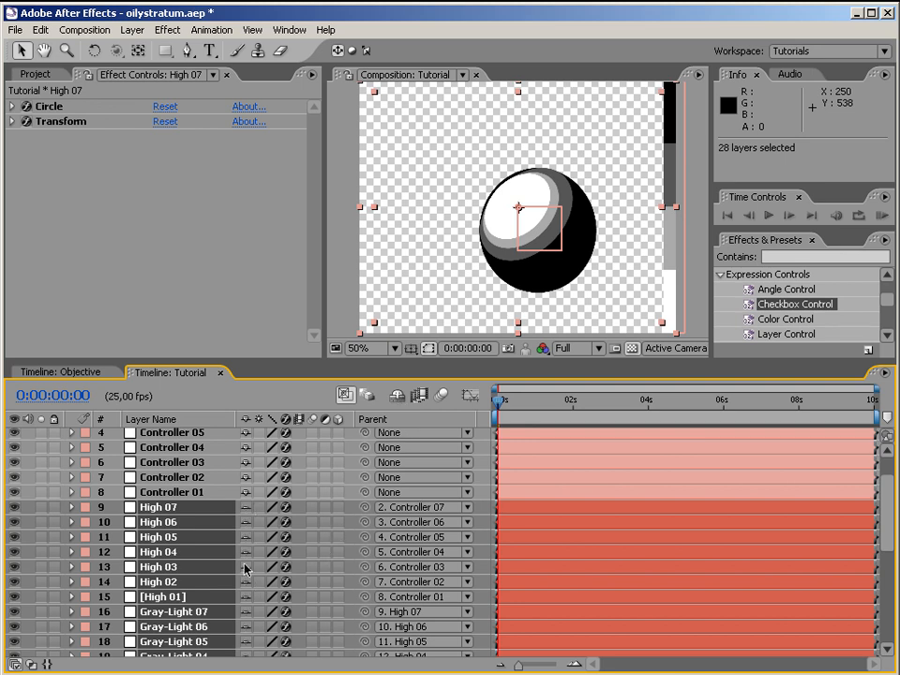
- Switch the hiding of shy layers on and off in the timeline to compare both views
left_click(397, 398)
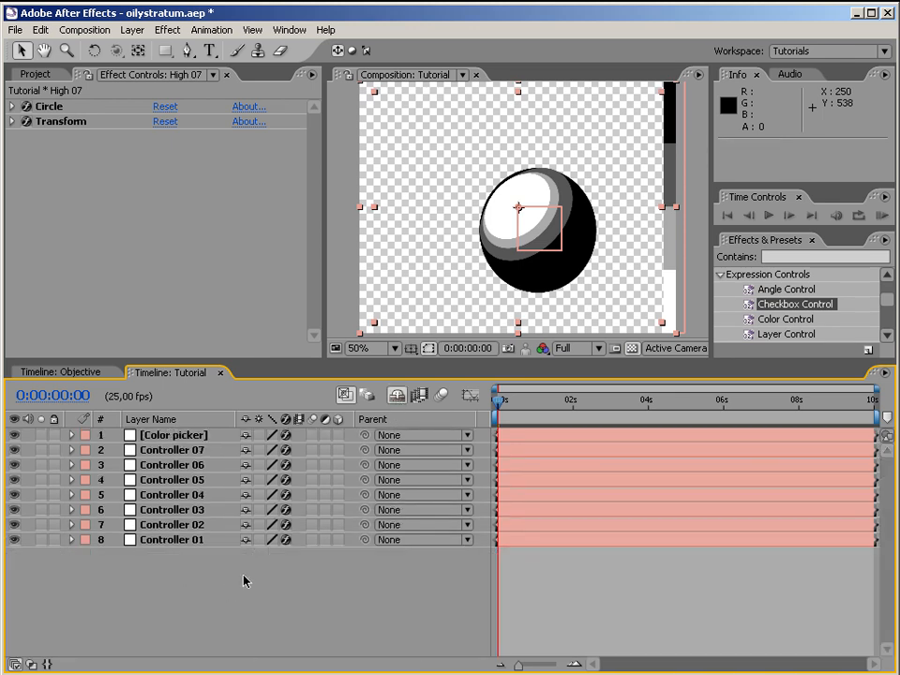
left_click(397, 398)
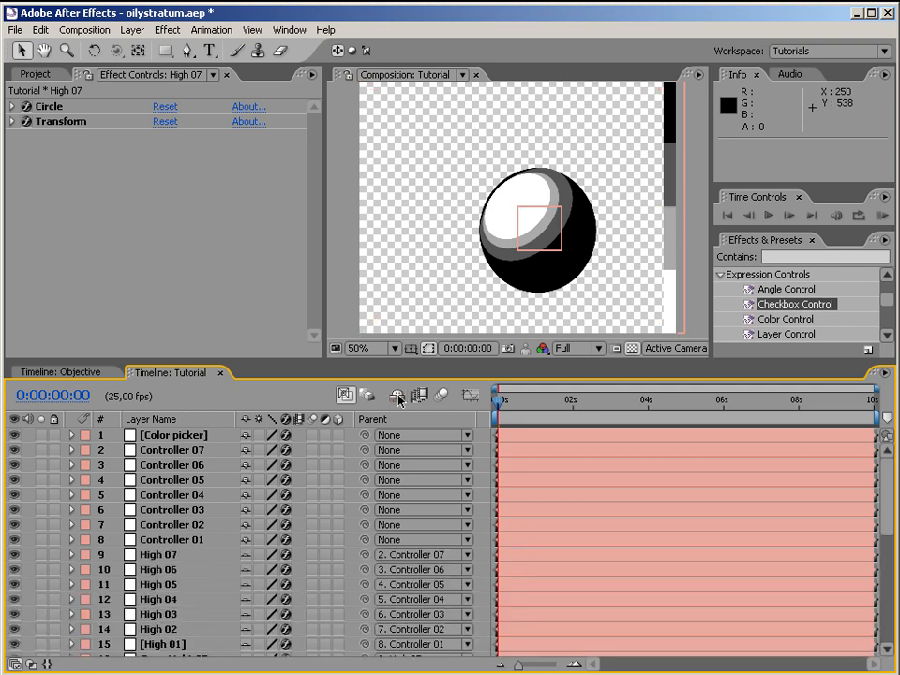
left_click(397, 398)
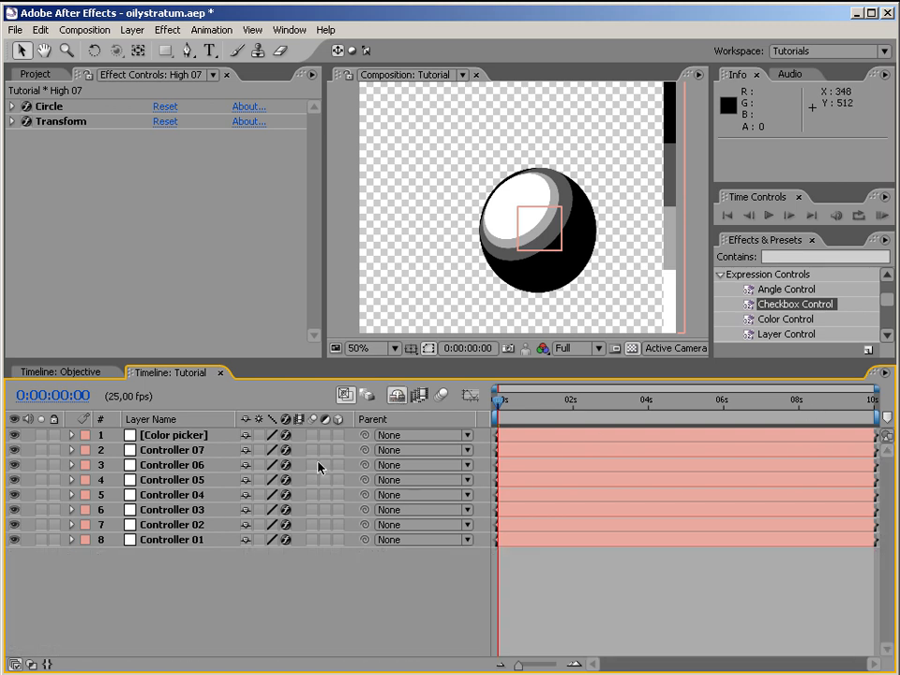
left_click(397, 395)
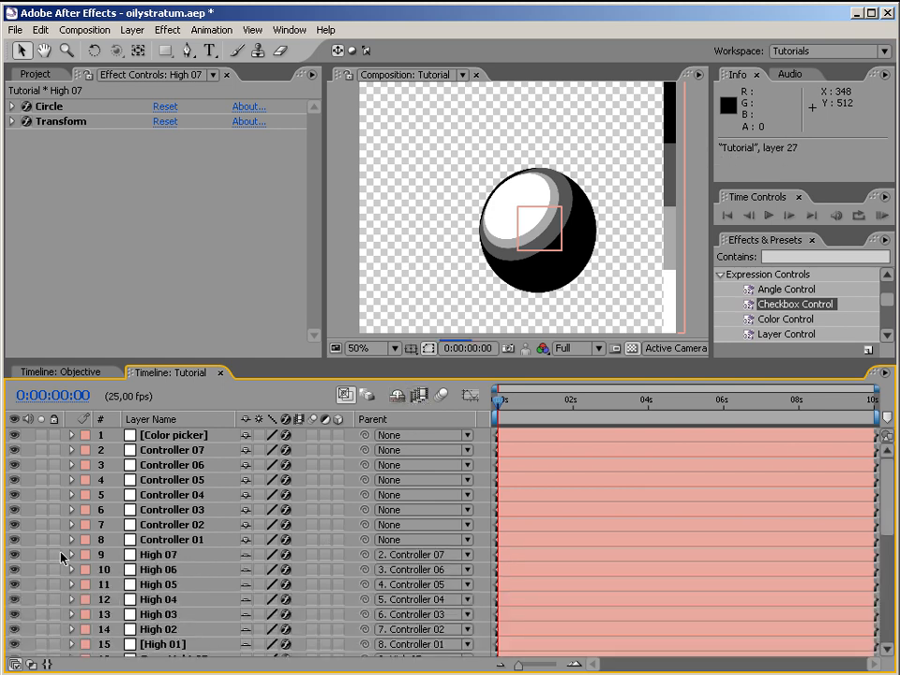
- Lock all layers from High 07 through Black 01 and hide the shy layers in the timeline
left_click_drag(53, 555, 62, 666)
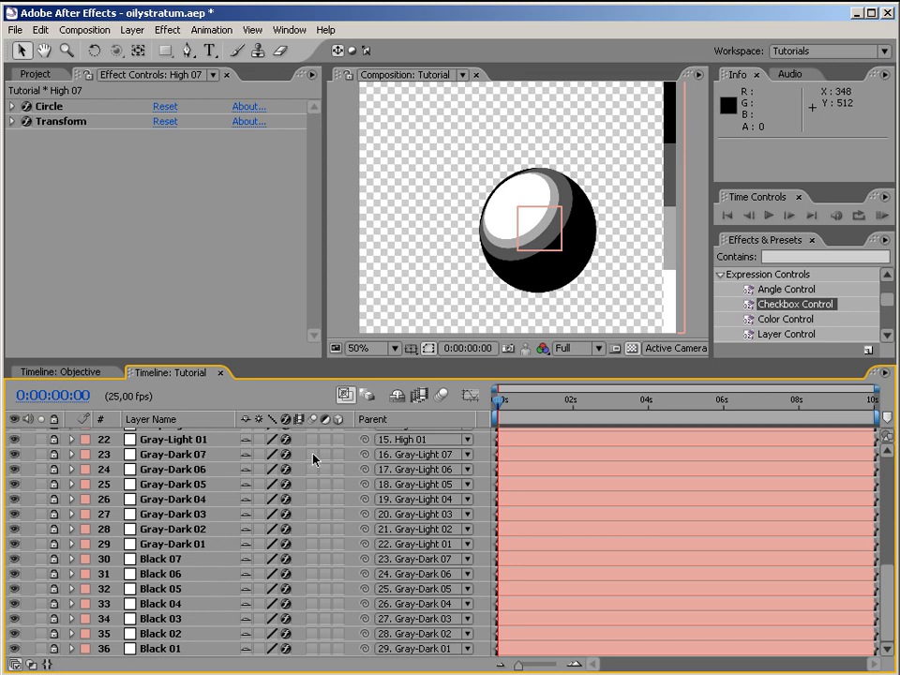
left_click(397, 396)
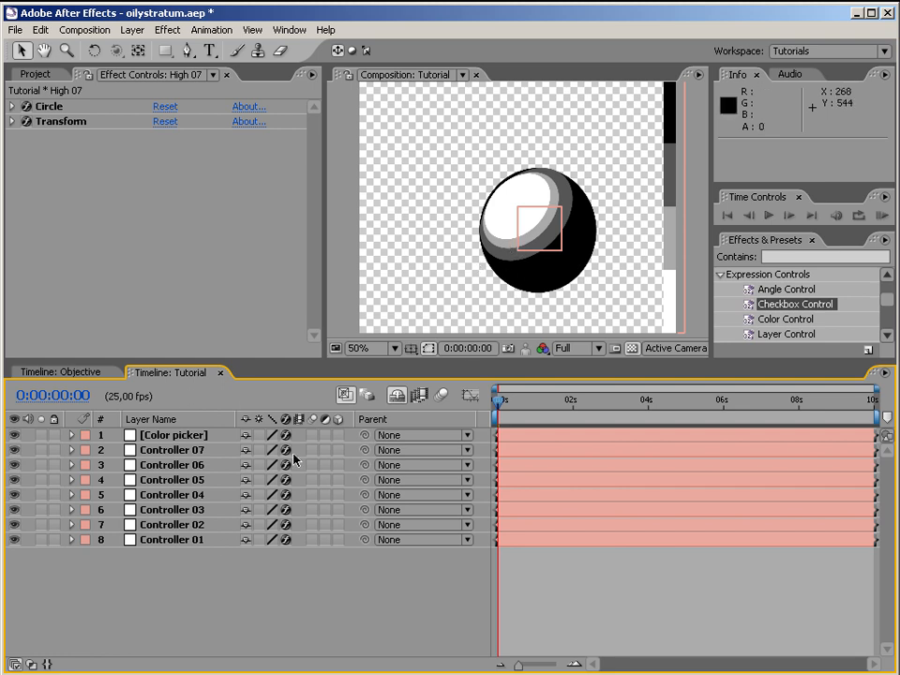
left_click(399, 398)
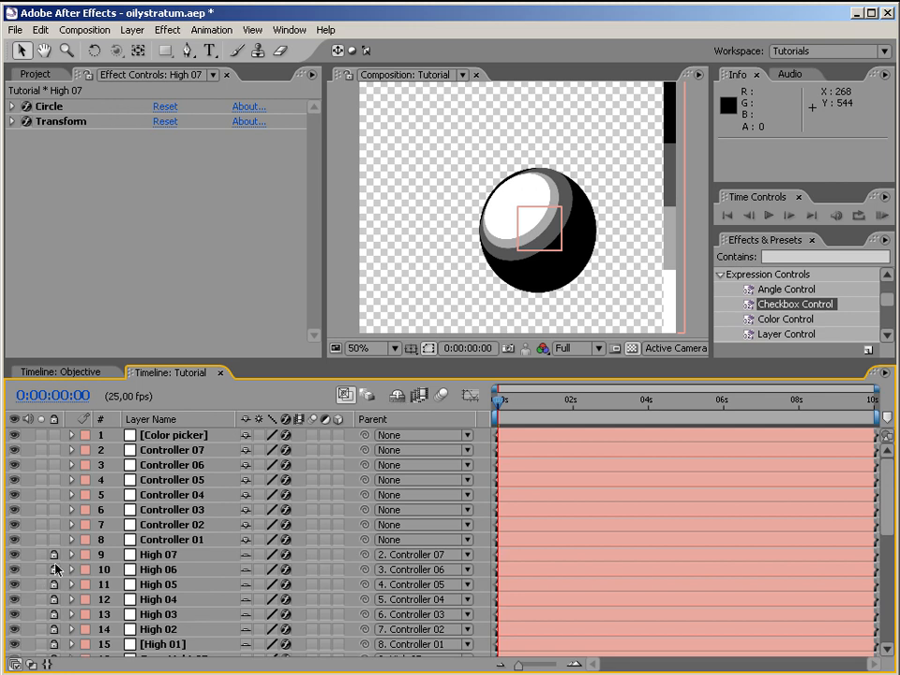
left_click(399, 398)
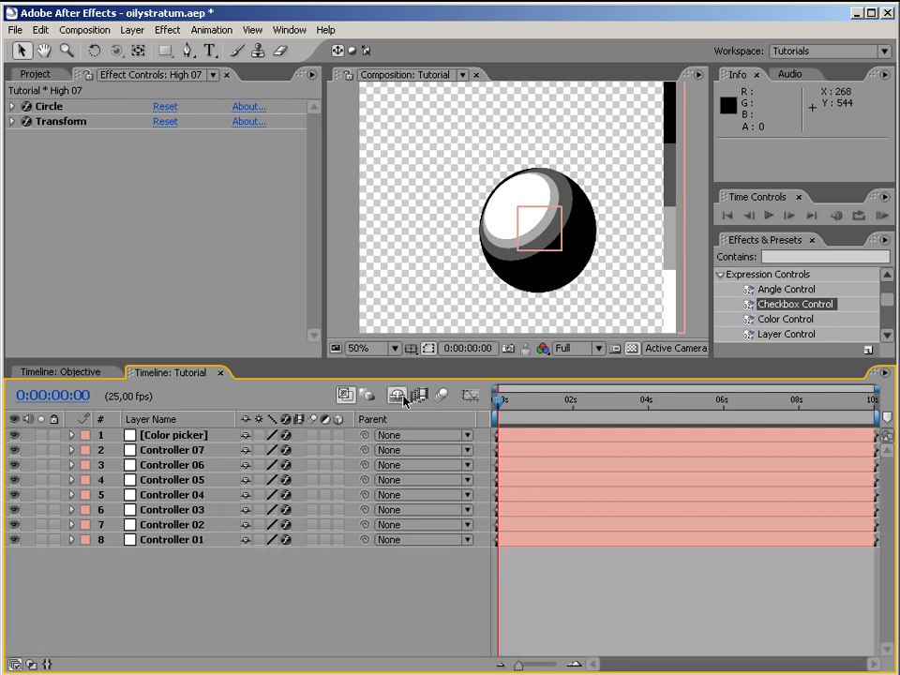
- Turn off the On / Off checkbox of Controller 07 and collapse the effect
left_click(543, 238)
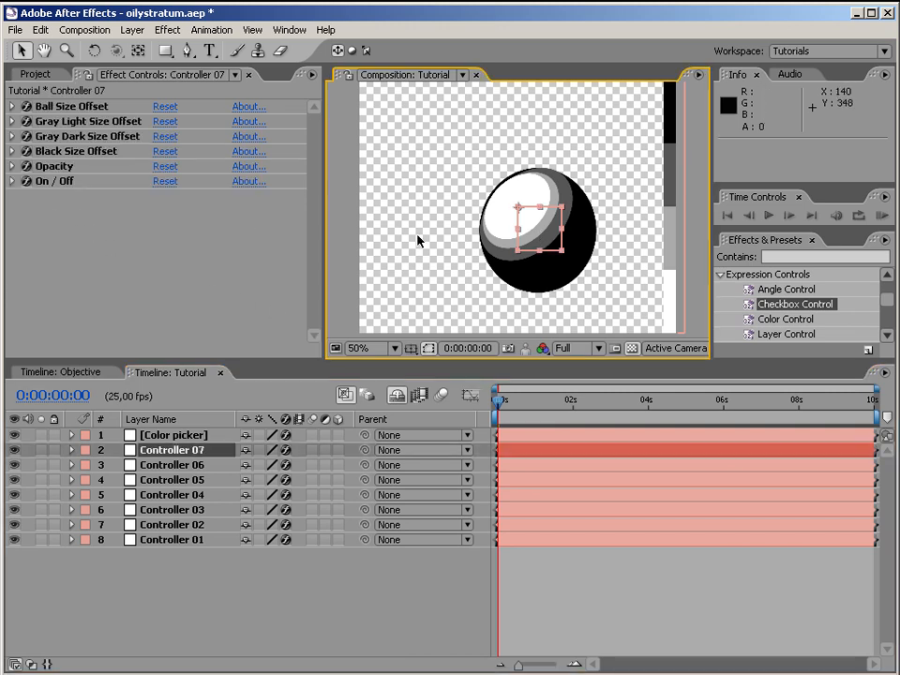
left_click(12, 181)
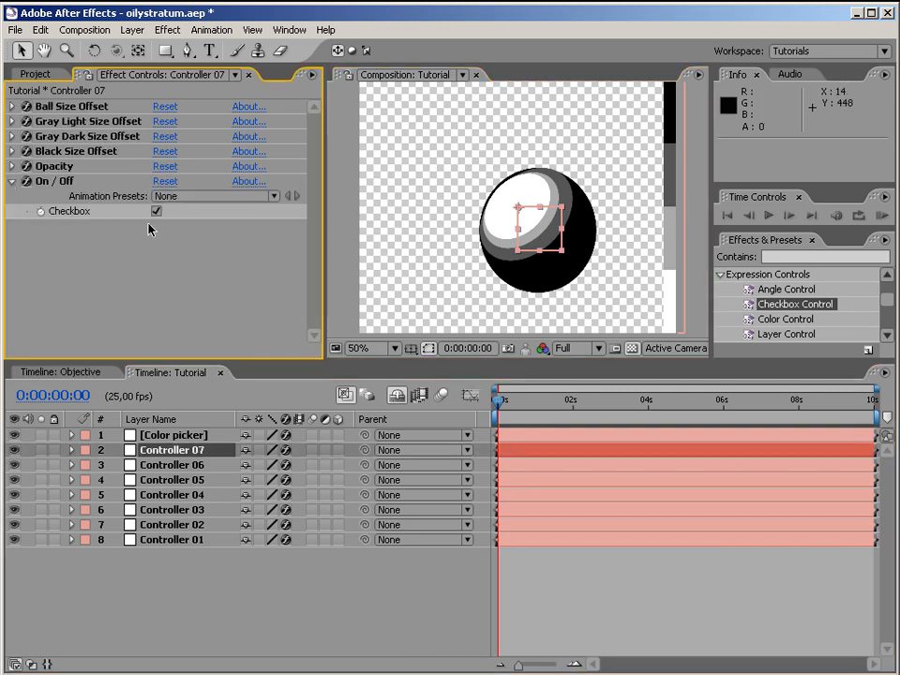
left_click(156, 211)
left_click(18, 184)
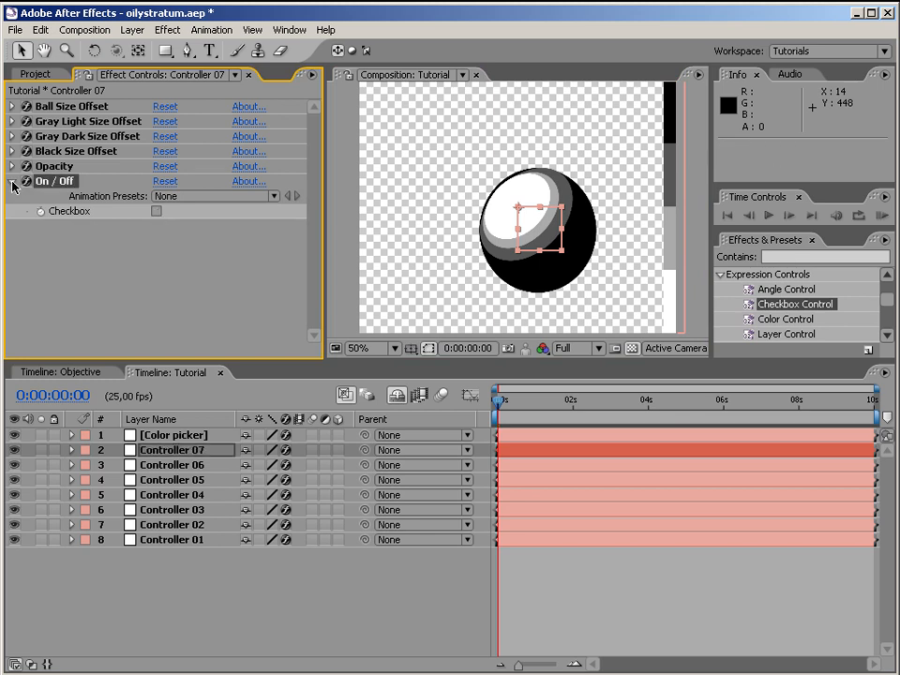
left_click(12, 183)
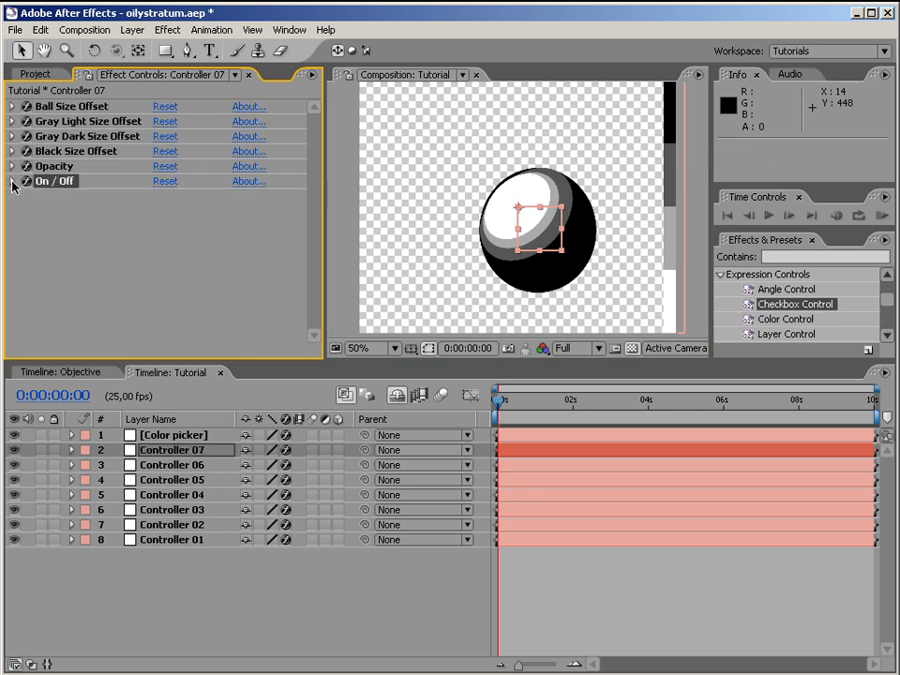
- Turn off the On / Off checkbox of Controller 06 and collapse all its effects
left_click(182, 469)
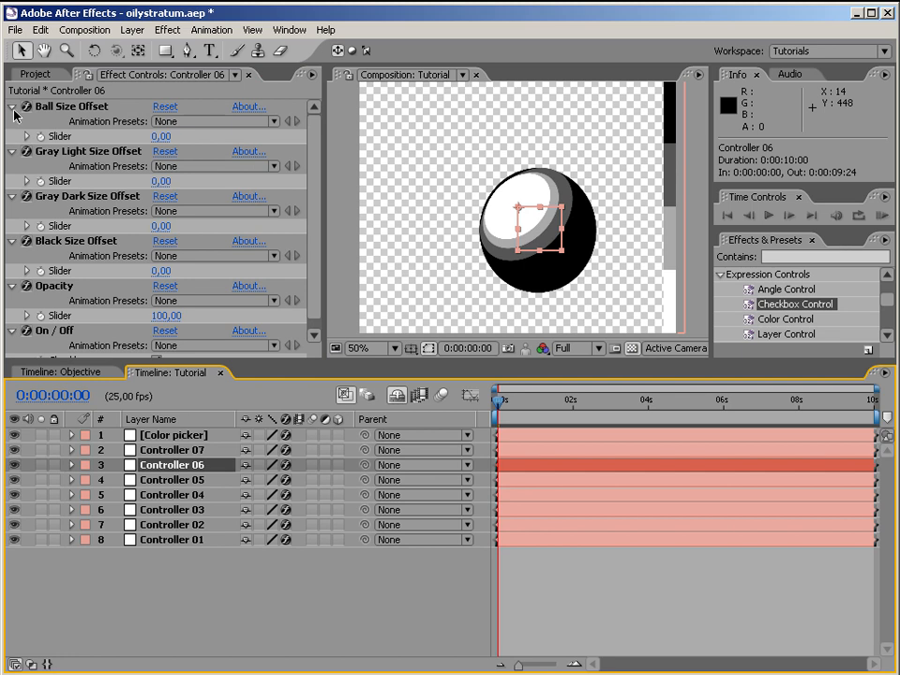
left_click(71, 108)
key("ctrl+a")
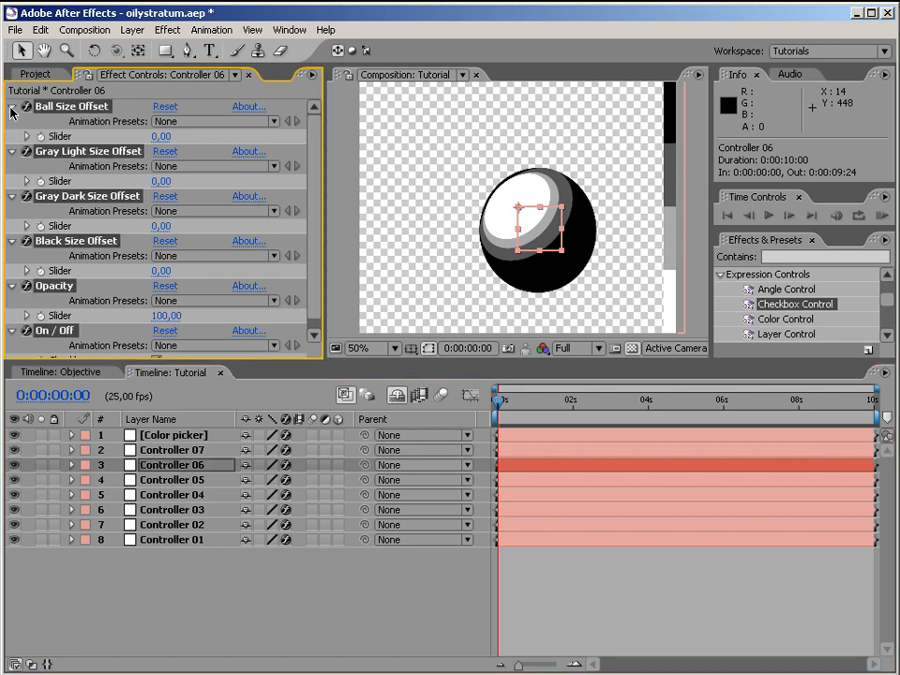
left_click(12, 110)
left_click(12, 181)
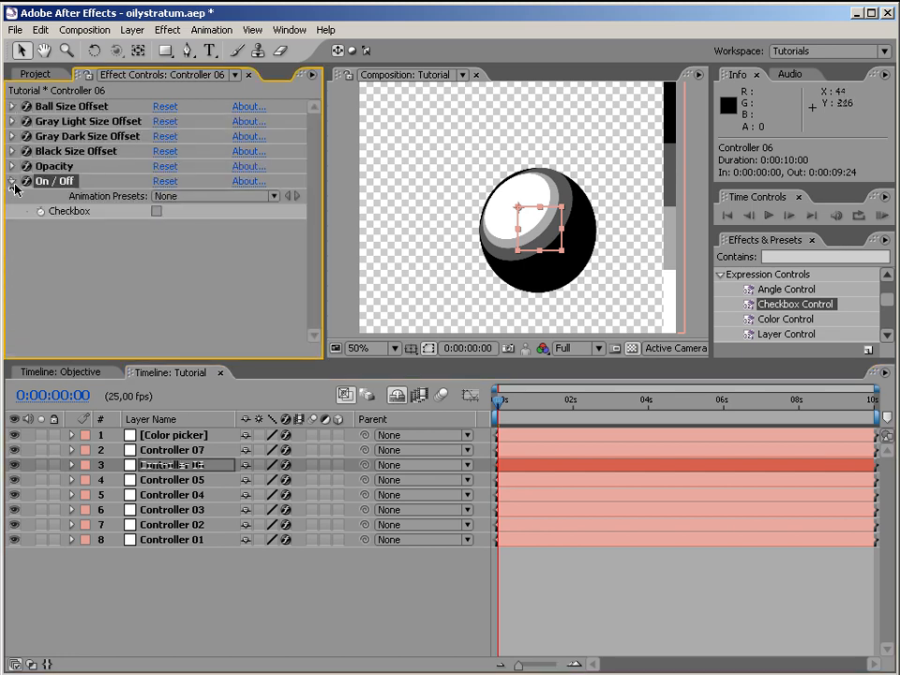
left_click(13, 182)
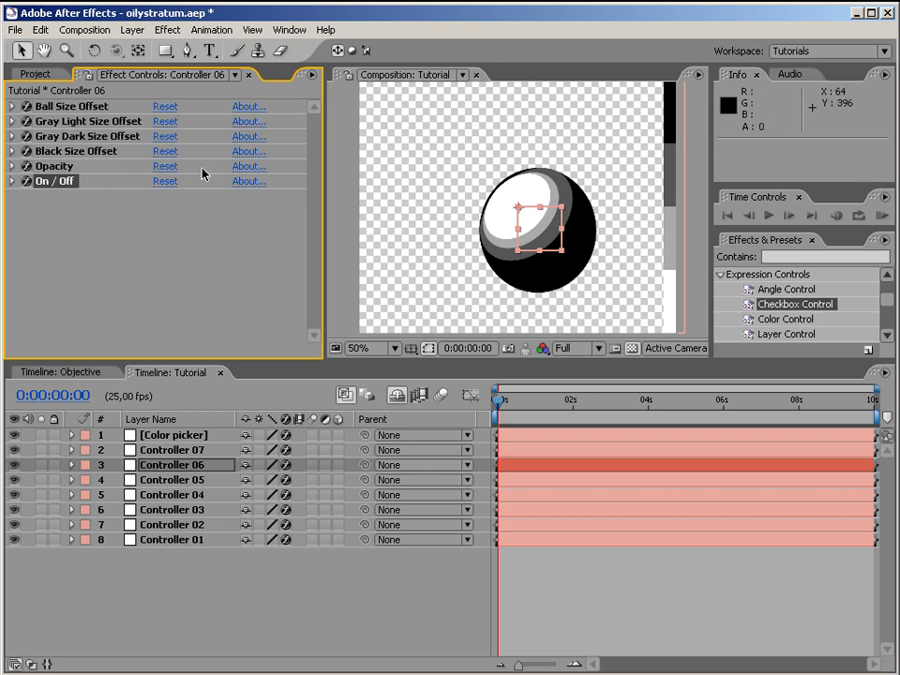
- Collapse all effects of Controller 05
left_click(195, 479)
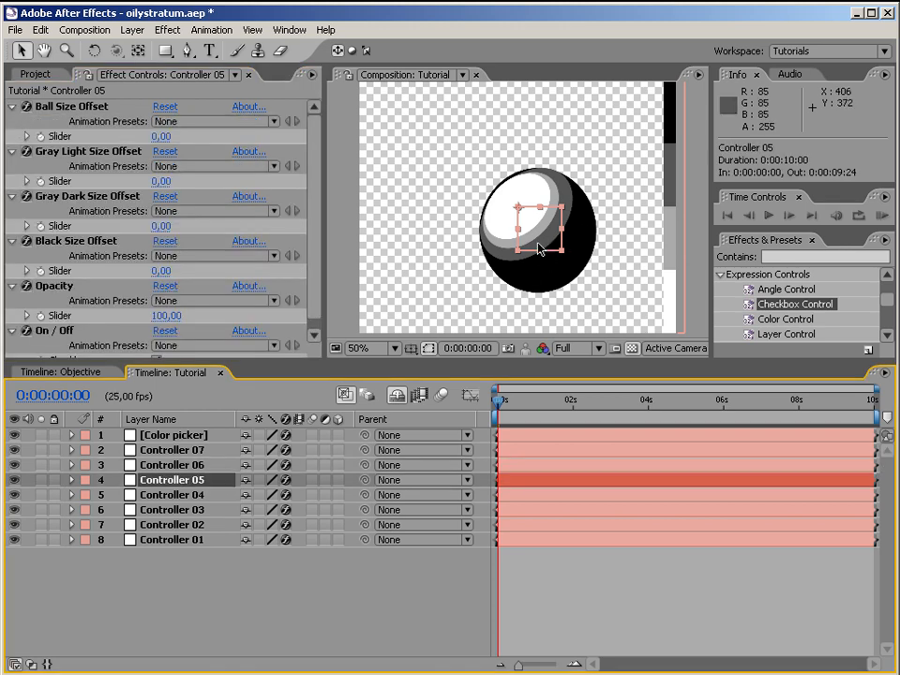
left_click(68, 107)
key("ctrl+a")
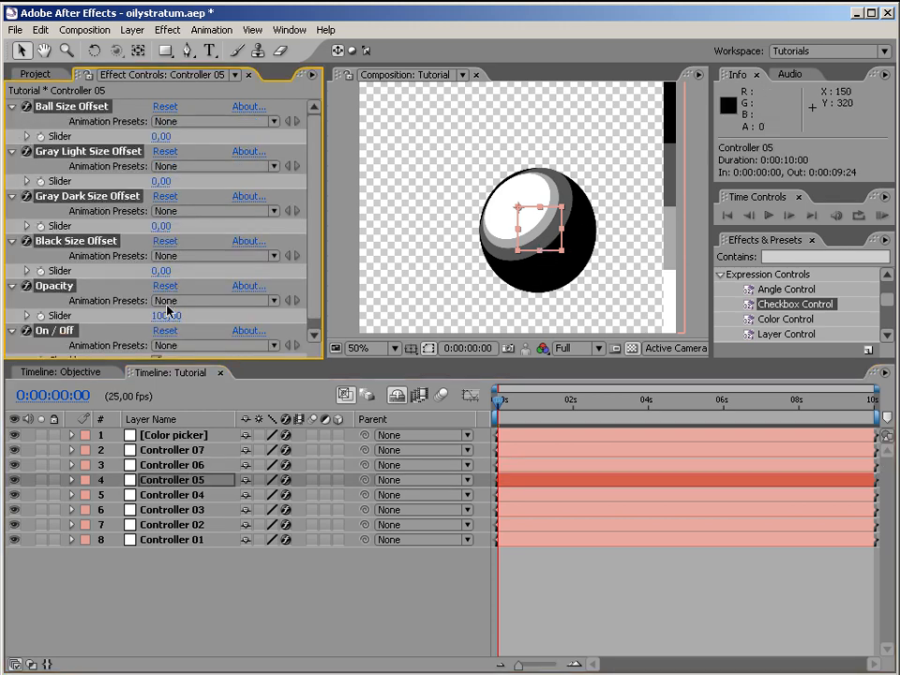
left_click(13, 192)
- Move the Controller 05 ball down and right in the composition, and place Controller 07 to the left of the balls
left_click_drag(560, 254, 597, 257)
left_click_drag(538, 233, 444, 174)
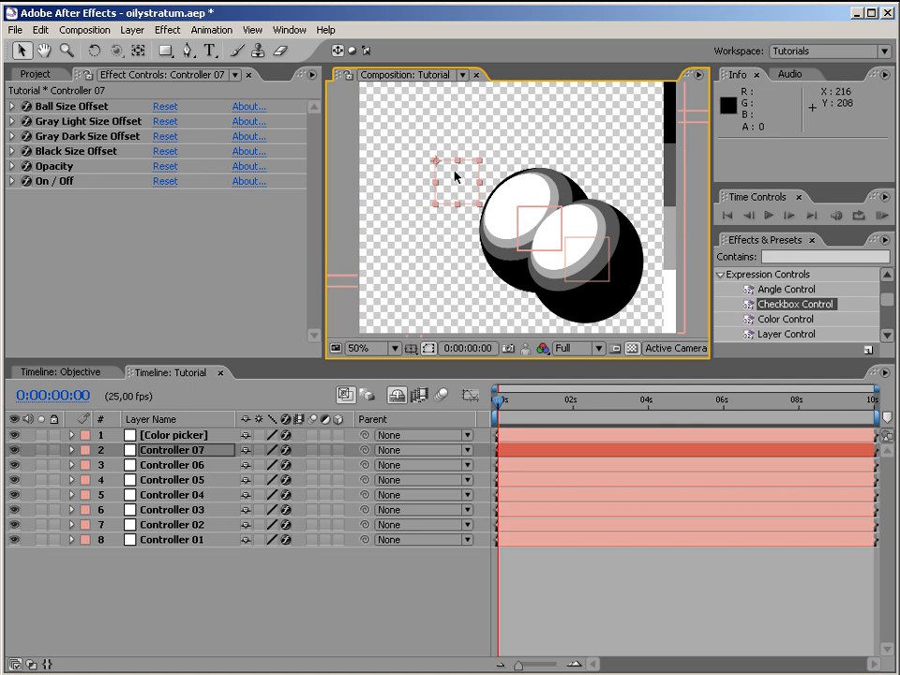
mouse_move(449, 194)
left_mouse_down()
mouse_move(441, 227)
mouse_move(450, 235)
mouse_move(458, 227)
mouse_move(443, 211)
left_mouse_up()
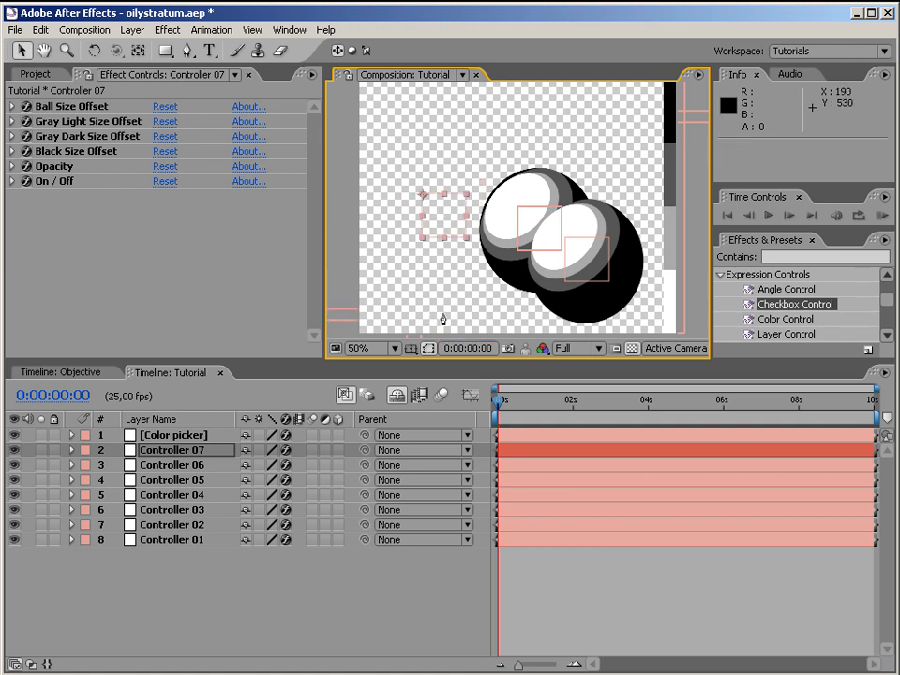
- Turn off the layer visibility of Controller 07 and Controller 06 and deselect them
left_click(183, 465, "ctrl")
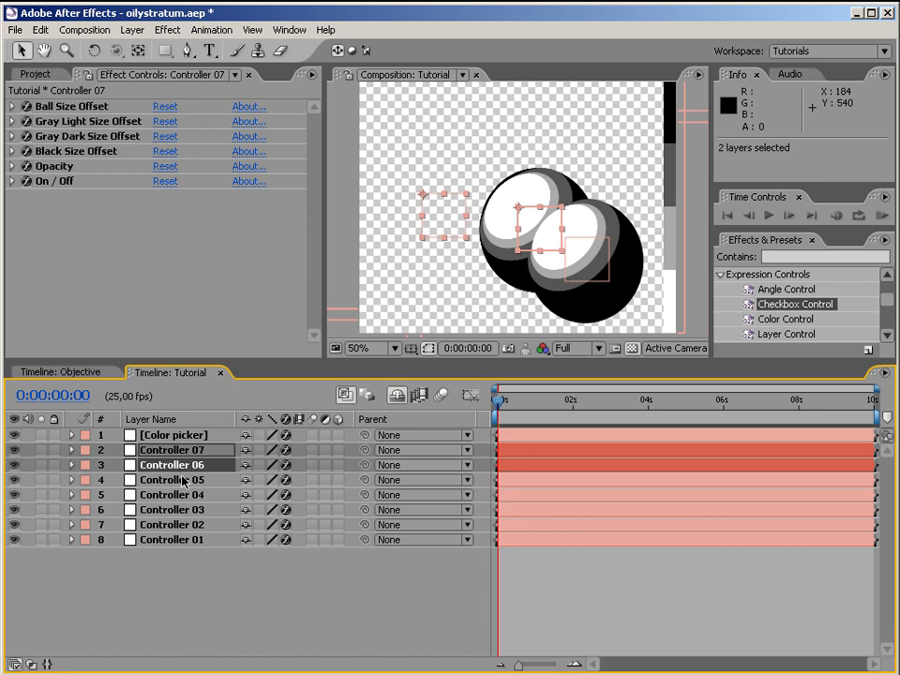
left_click_drag(11, 449, 12, 465)
left_click(353, 336)
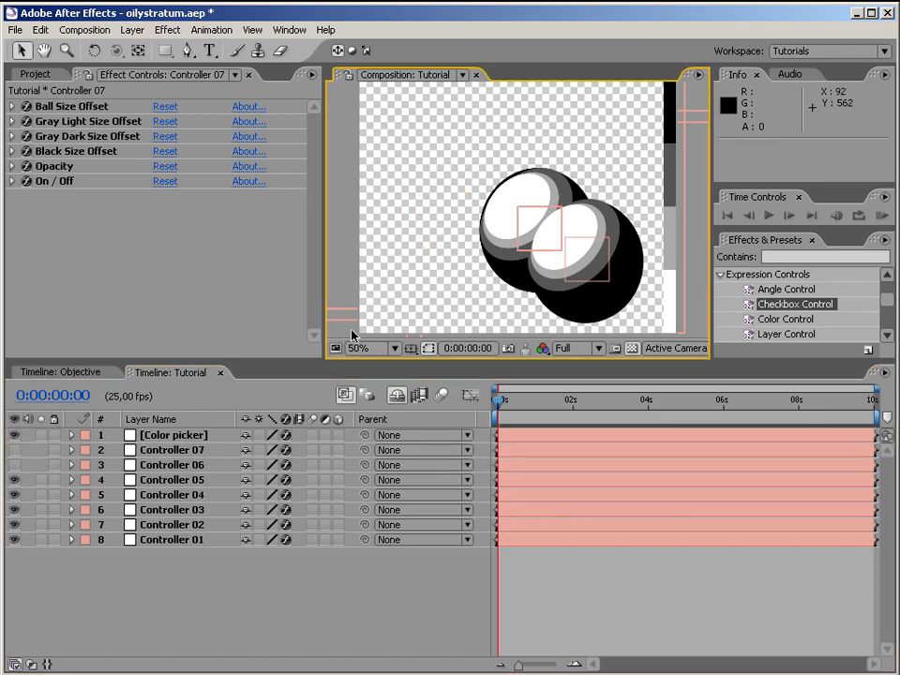
- Move the Controller 04 ball to about 84, 164 and the Controller 03 ball down and left to about 276, 342
left_click(535, 224)
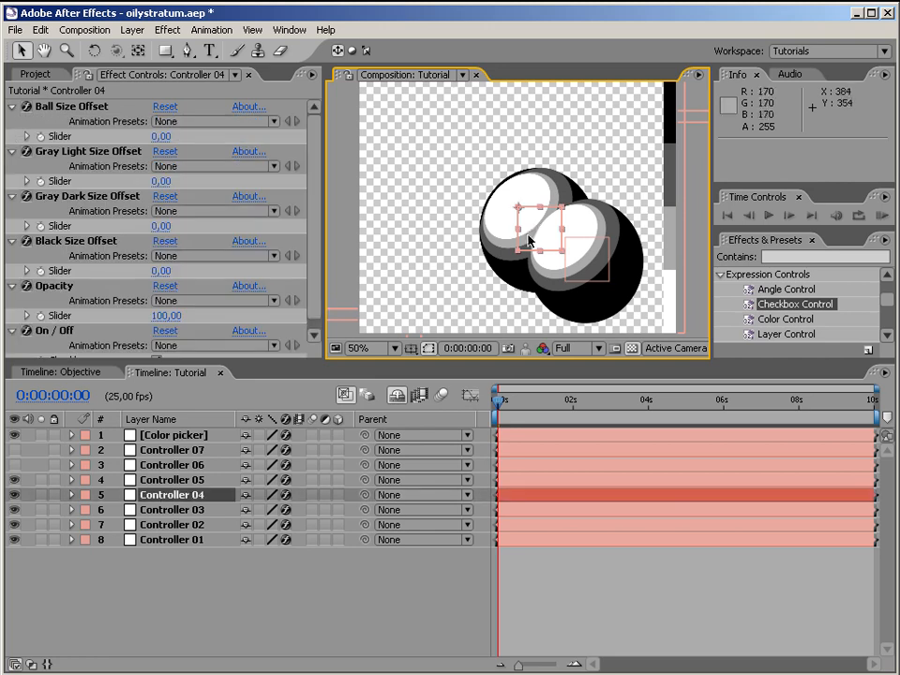
left_click_drag(527, 230, 410, 172)
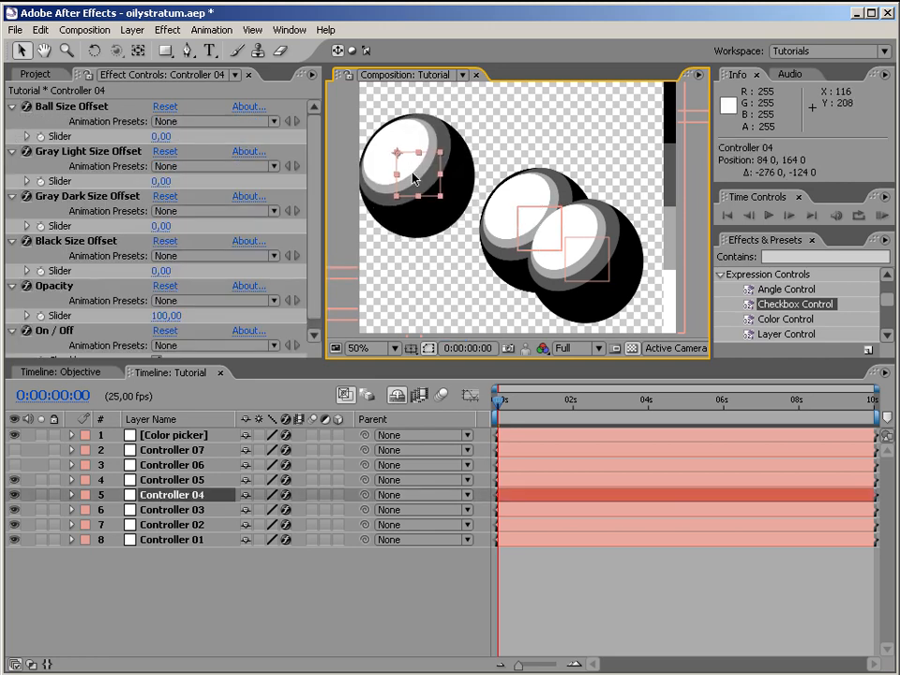
left_click(528, 227)
left_click_drag(521, 228, 480, 253)
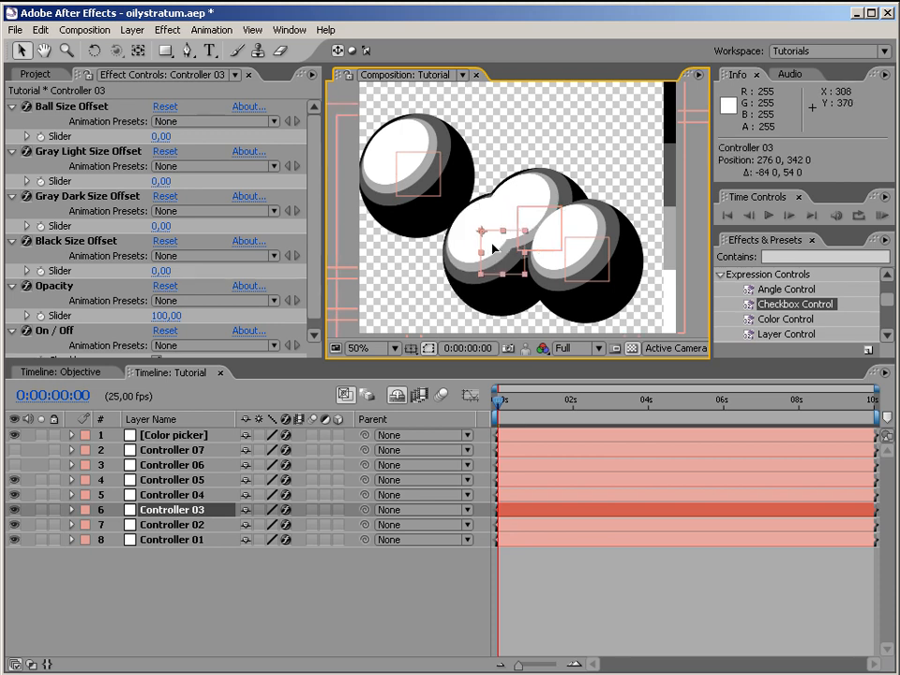
- Move the Controller 02 ball slightly up and right so it overlaps the upper part of the cluster
left_click(527, 202)
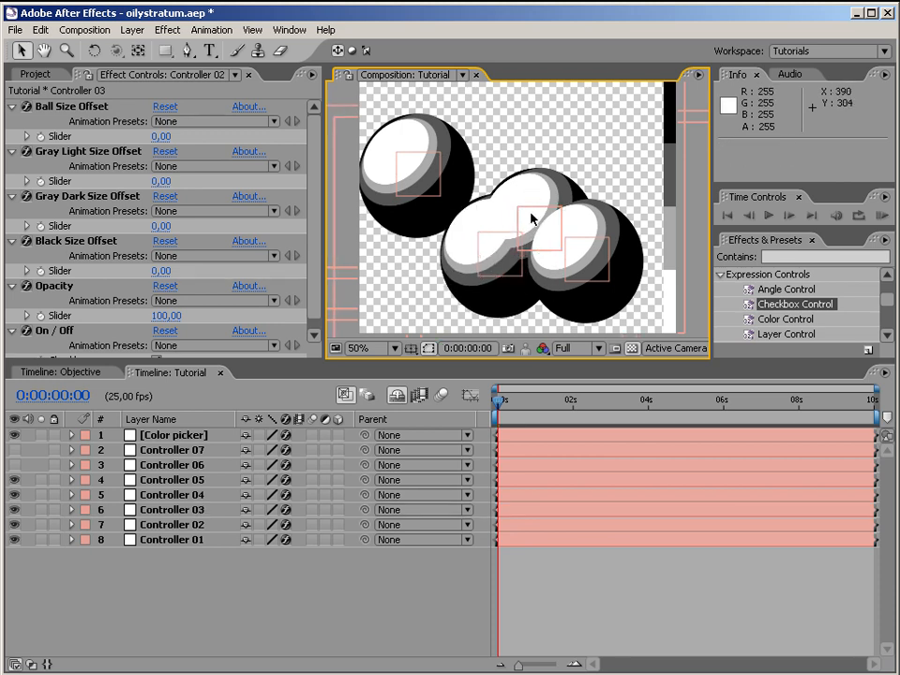
left_click(531, 221)
left_click_drag(542, 208, 557, 172)
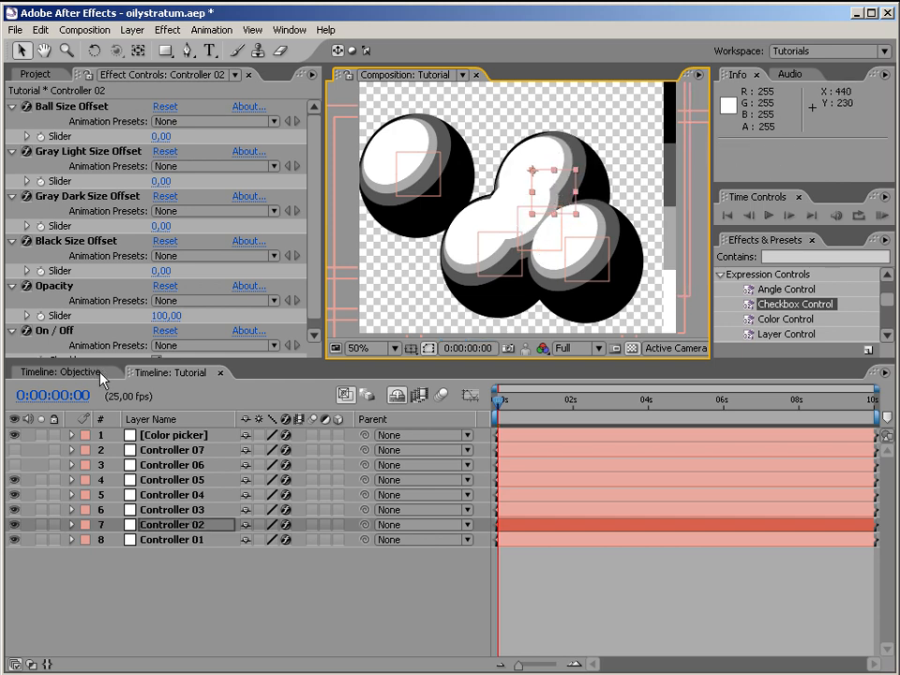
- Play a RAM preview of the Objective composition and return to the Tutorial composition with nothing selected
left_click(100, 373)
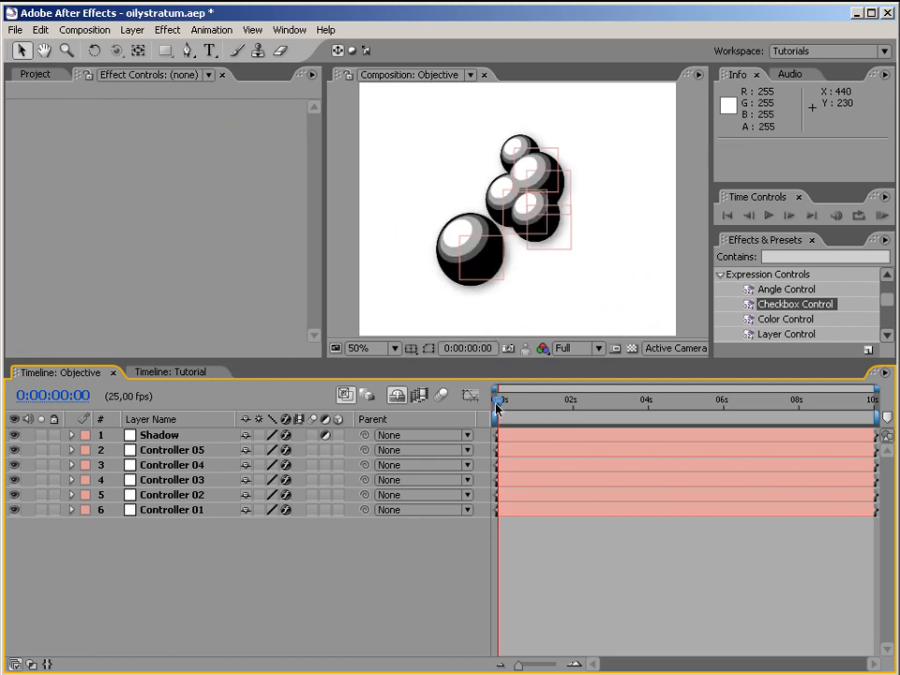
key("KP_0")
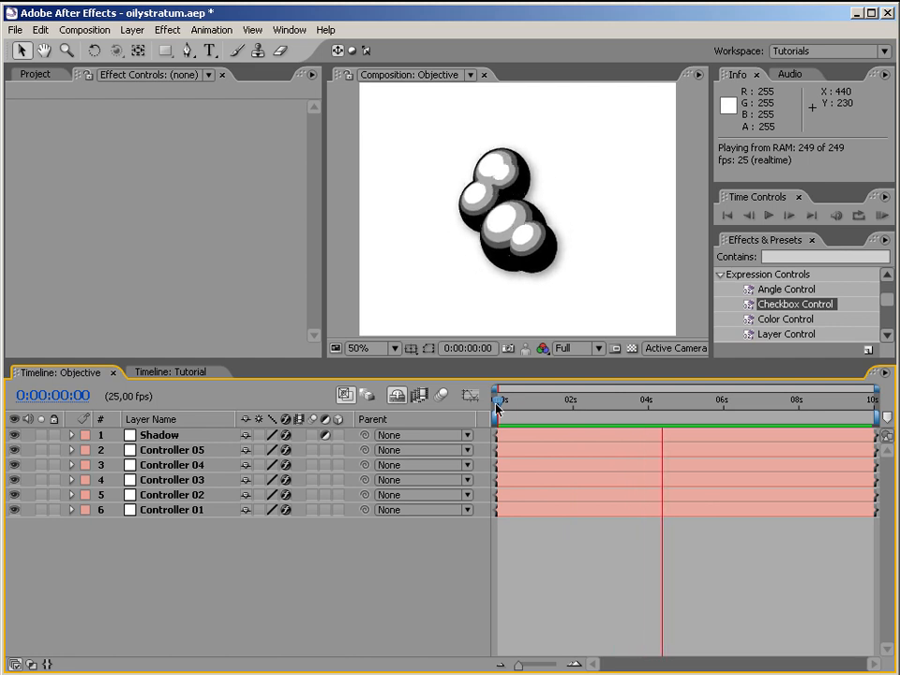
left_click(189, 373)
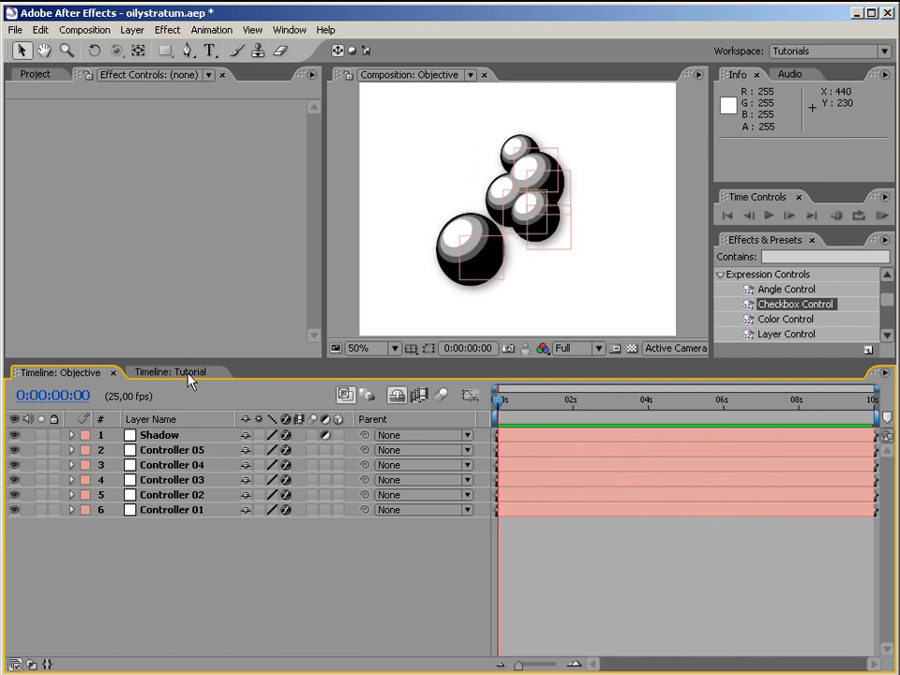
left_click(189, 373)
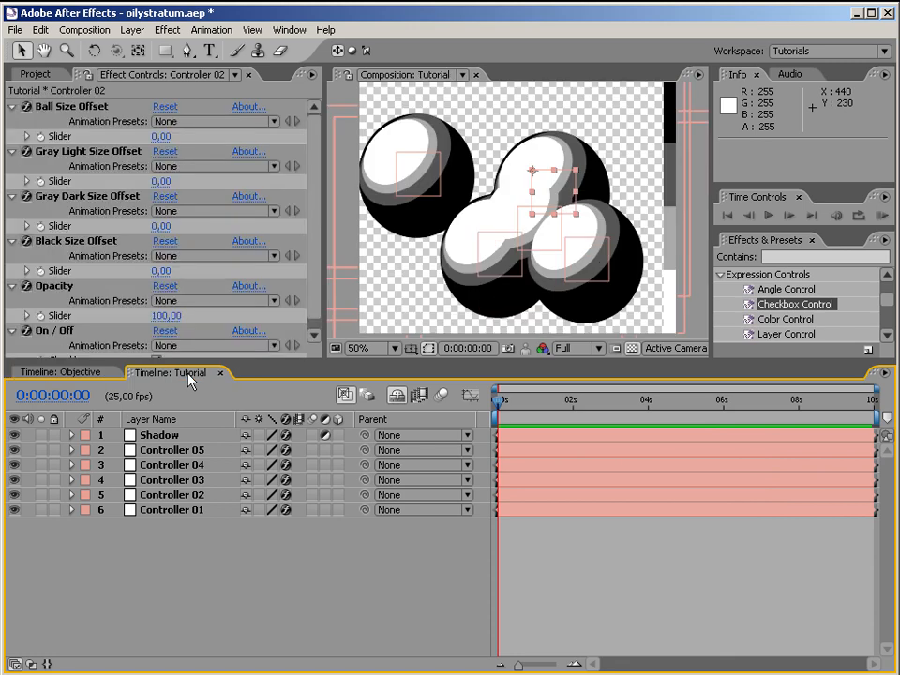
left_click(335, 587)
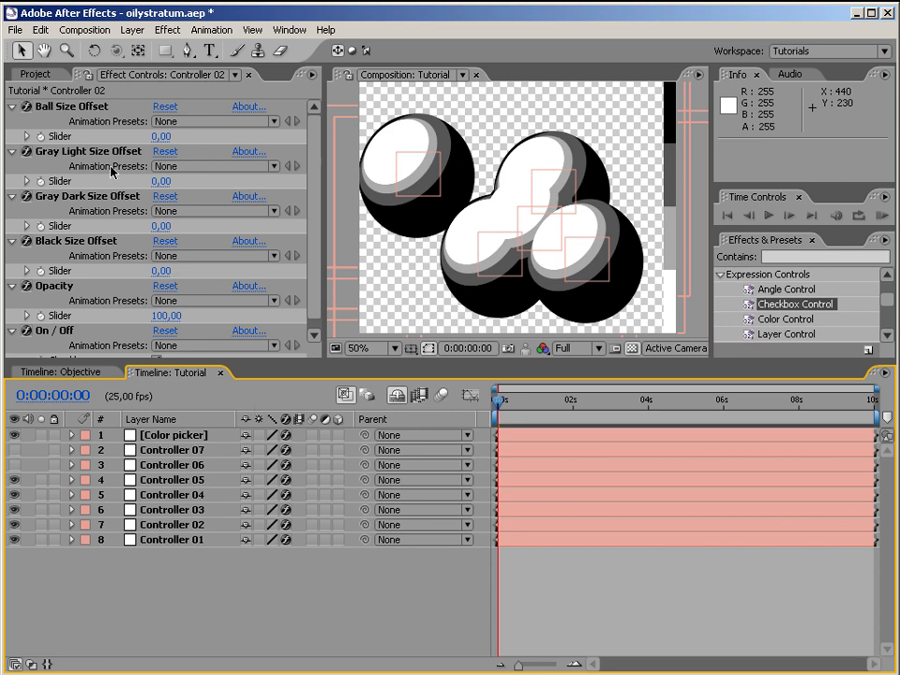
- Collapse all effects of Controller 02
left_click(99, 106)
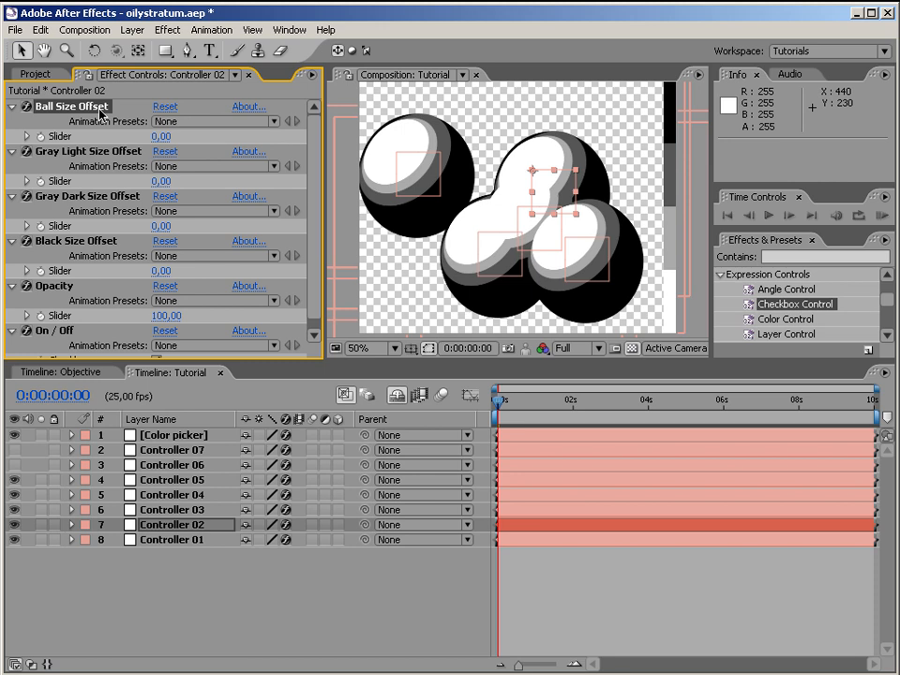
key("ctrl+a")
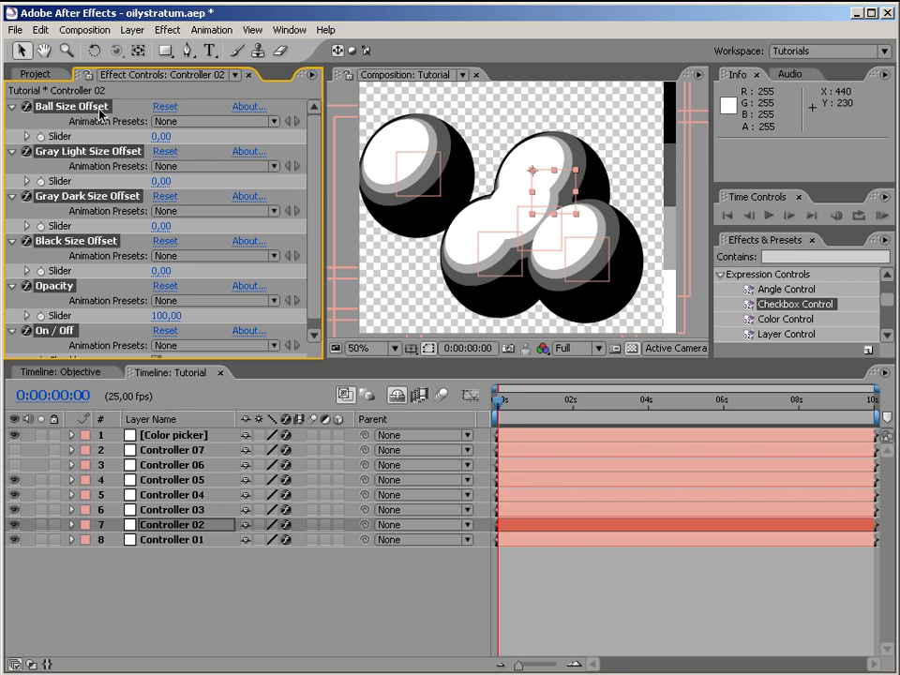
left_click(13, 108)
left_click(164, 228)
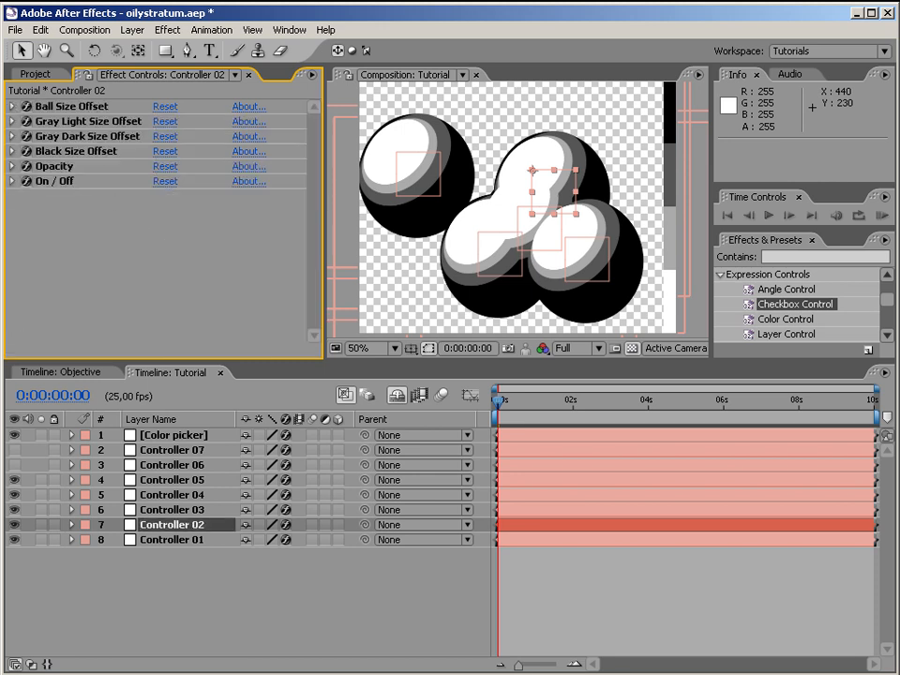
- Set the Ball Size Offset slider of Controller 01 to -6
left_click(187, 540)
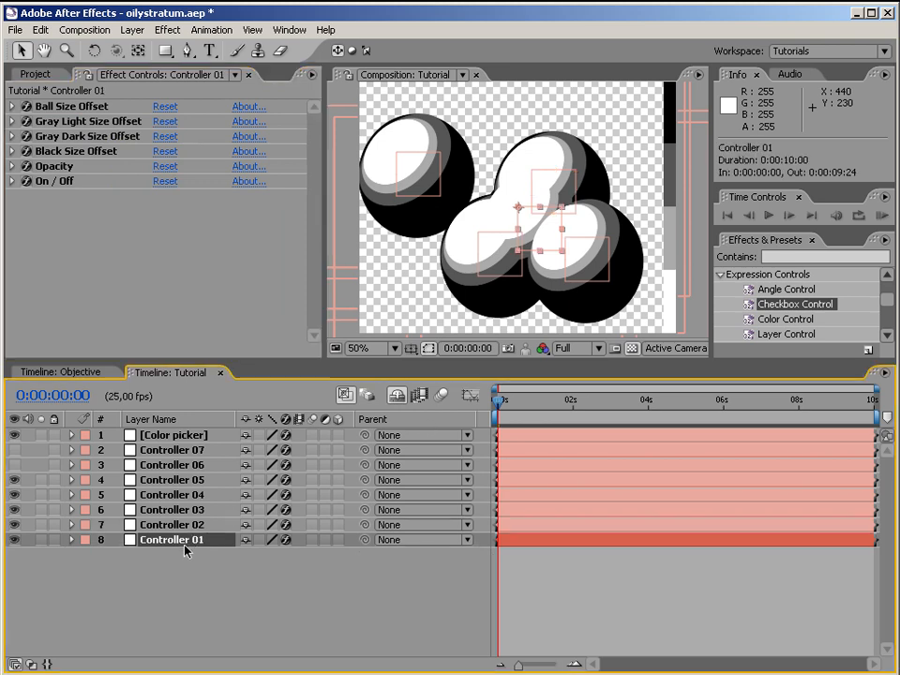
left_click(12, 106)
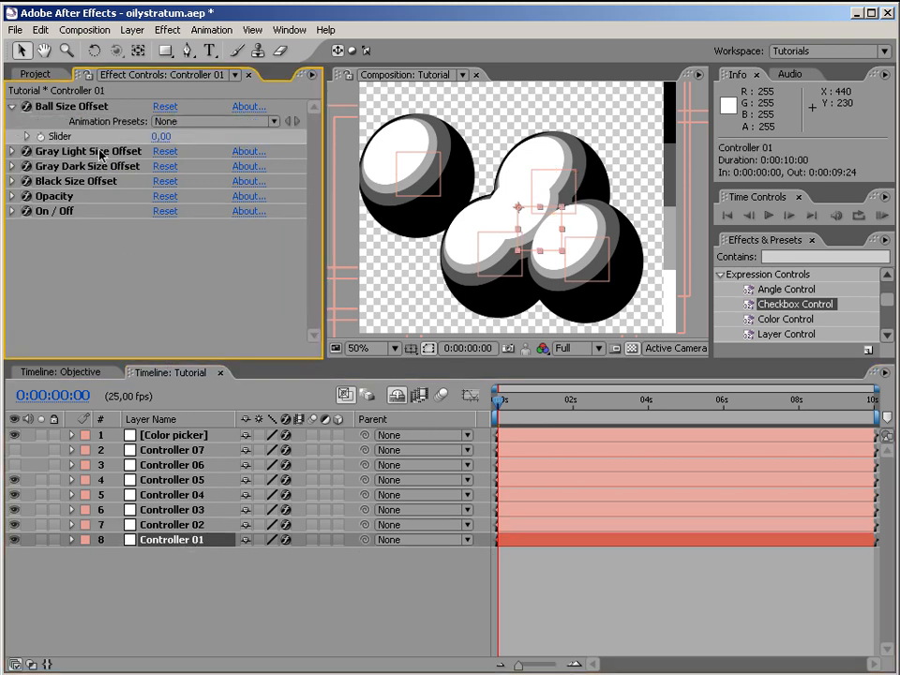
left_click_drag(157, 136, 150, 137)
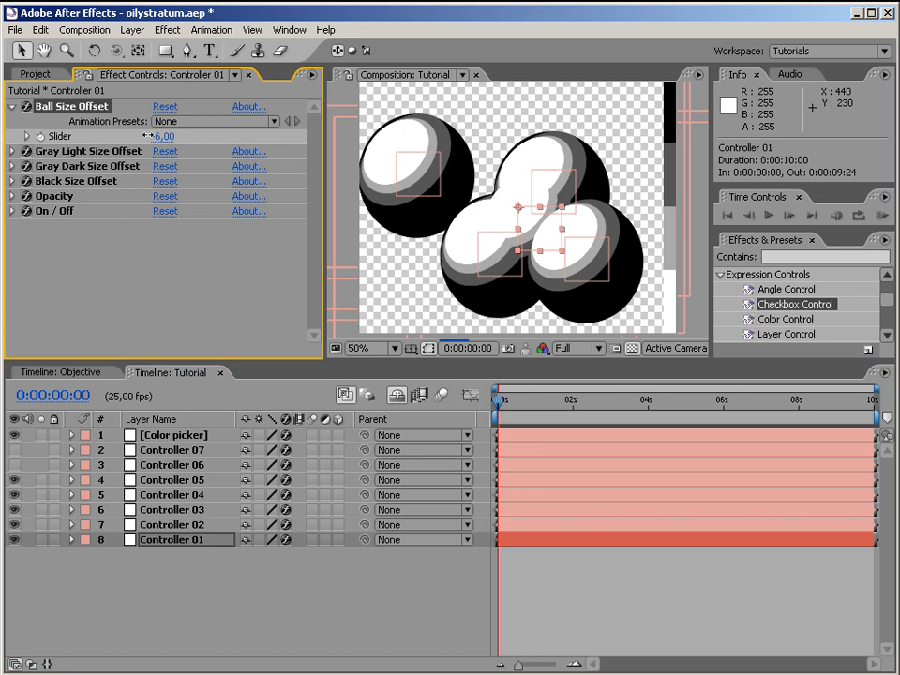
- Set the Ball Size Offset slider to -48 for Controller 02 and about -29 for Controller 03
left_click(199, 530)
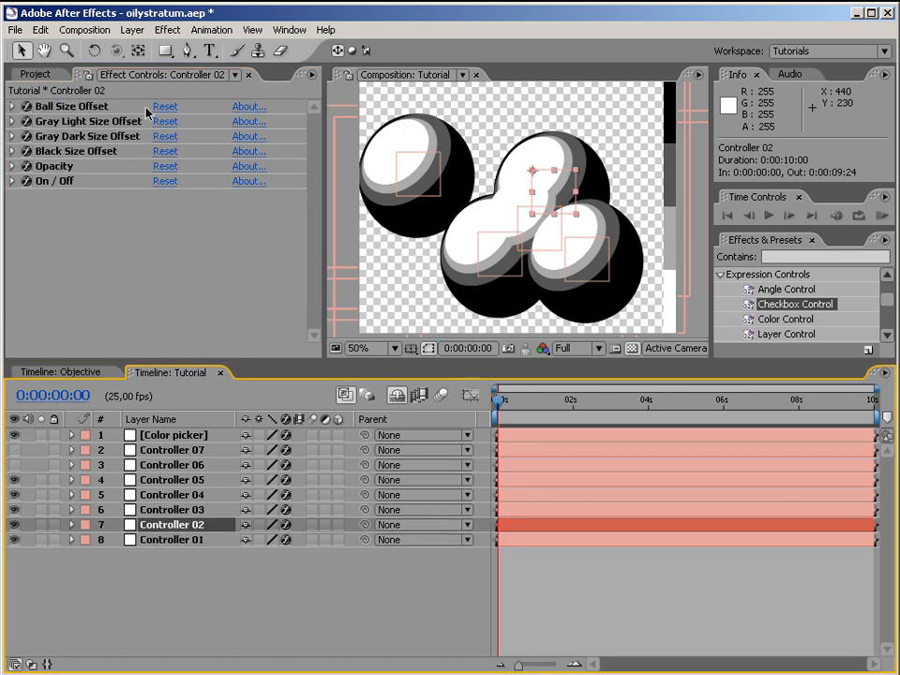
left_click(12, 106)
left_click_drag(160, 136, 147, 136)
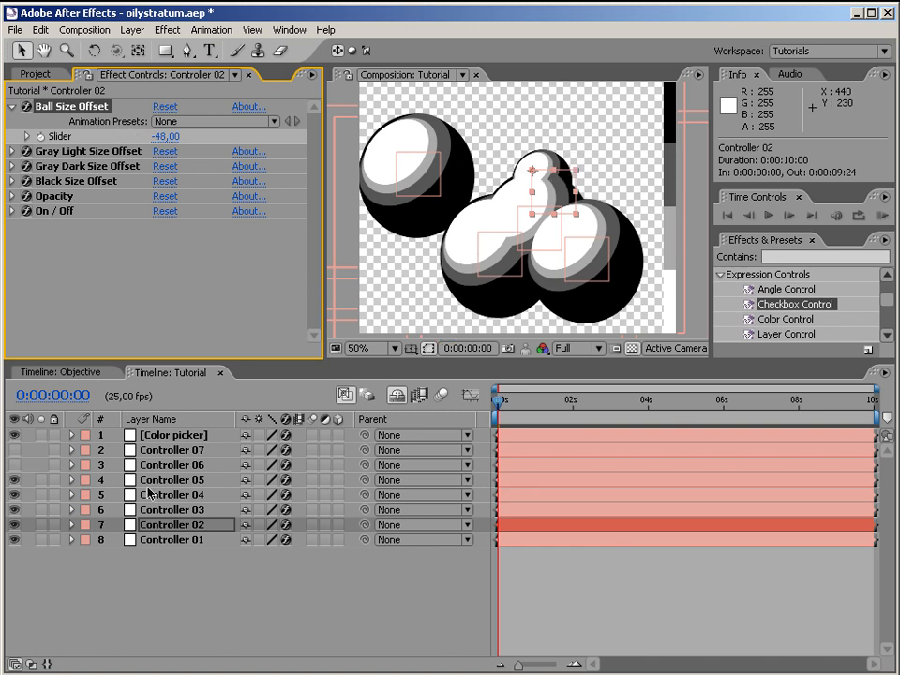
left_click(176, 510)
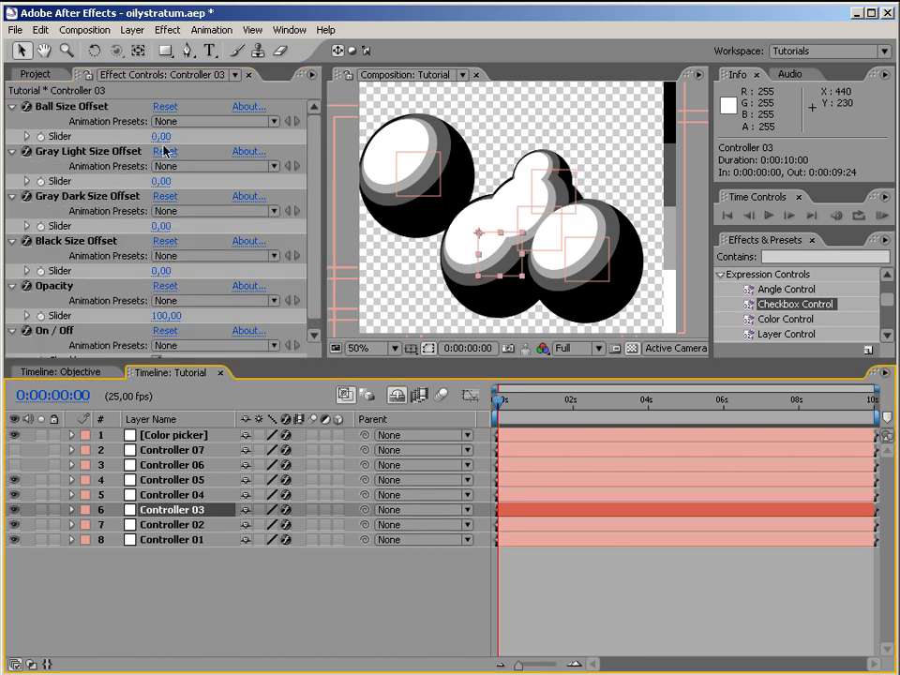
left_click_drag(157, 142, 131, 140)
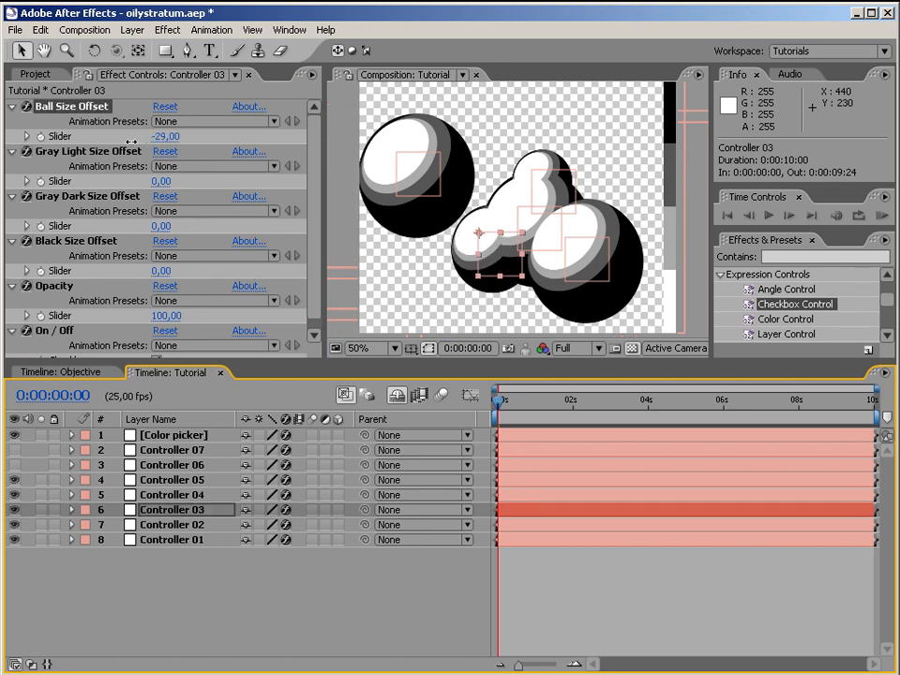
- Set the Ball Size Offset slider of Controller 04 to -55 and move its ball next to the cluster
left_click(174, 495)
left_click_drag(165, 136, 111, 142)
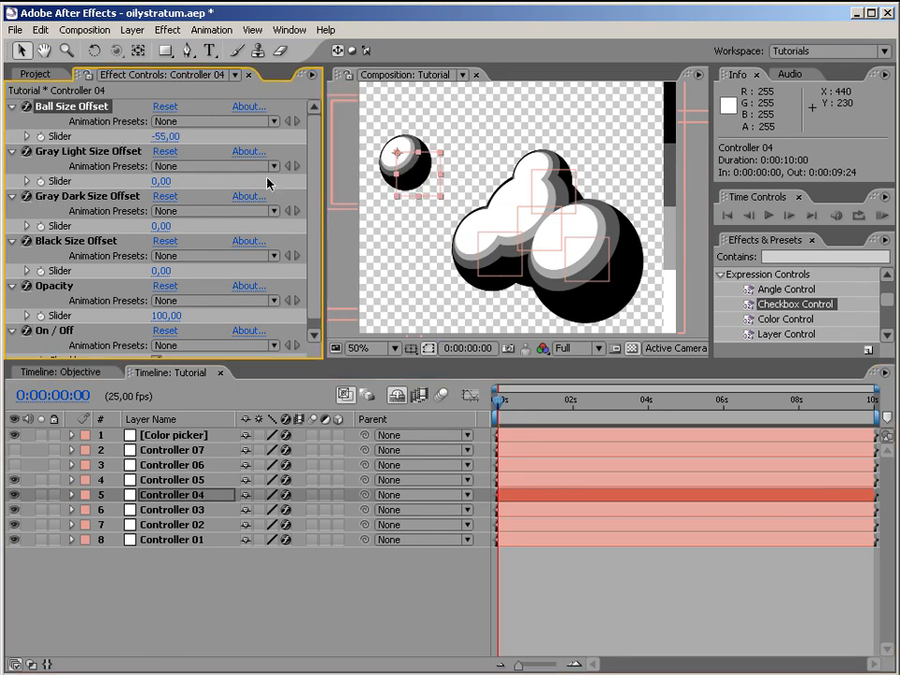
left_click_drag(419, 174, 475, 199)
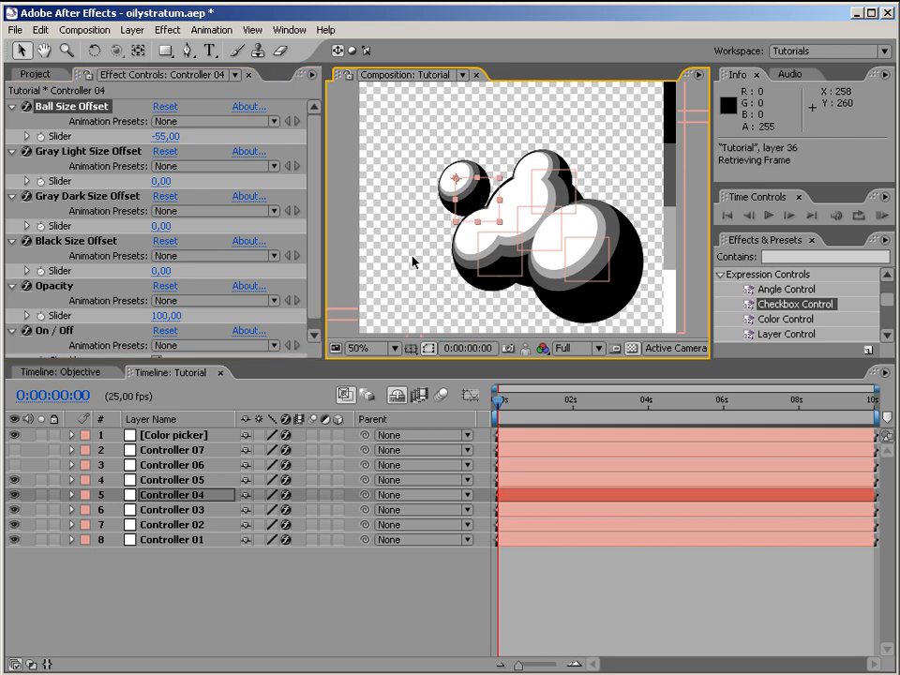
- Collapse each of the six effects of Controller 04, from Ball Size Offset through On / Off
left_click(12, 106)
left_click(12, 121)
left_click(12, 136)
left_click(12, 151)
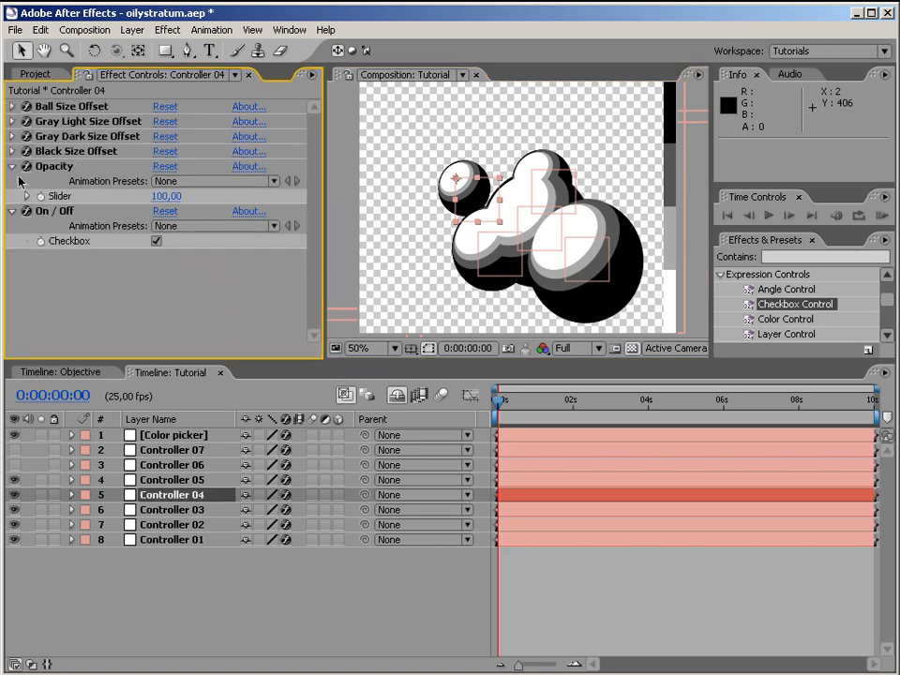
left_click(13, 166)
left_click(12, 181)
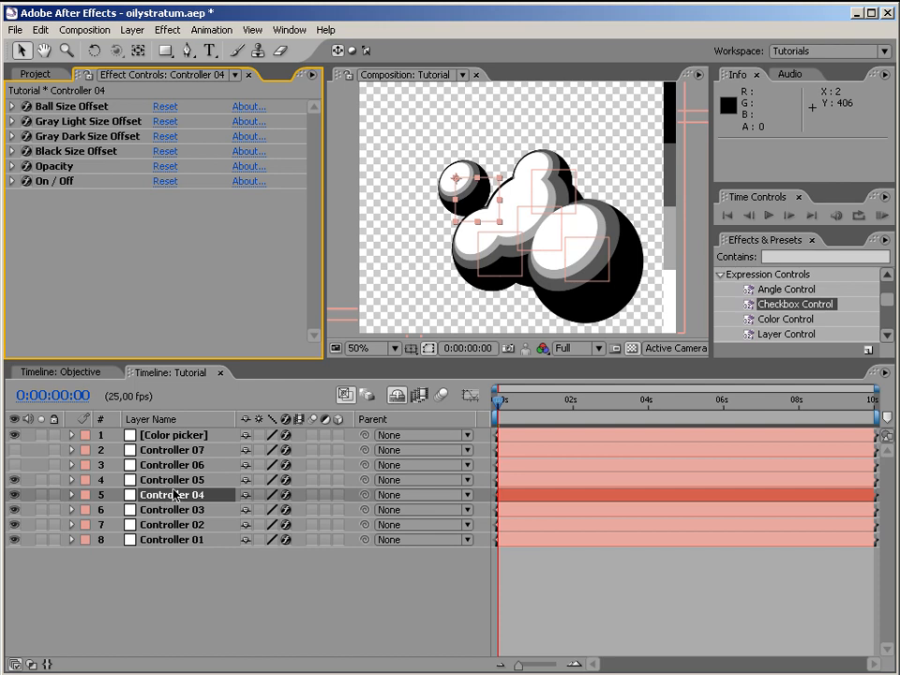
- Expand the layers Controller 05 through Controller 01 in the timeline and reset the Transform of Controllers 05, 04, 03 and 02
left_click(136, 494)
left_click(178, 482)
left_click(181, 541, "shift")
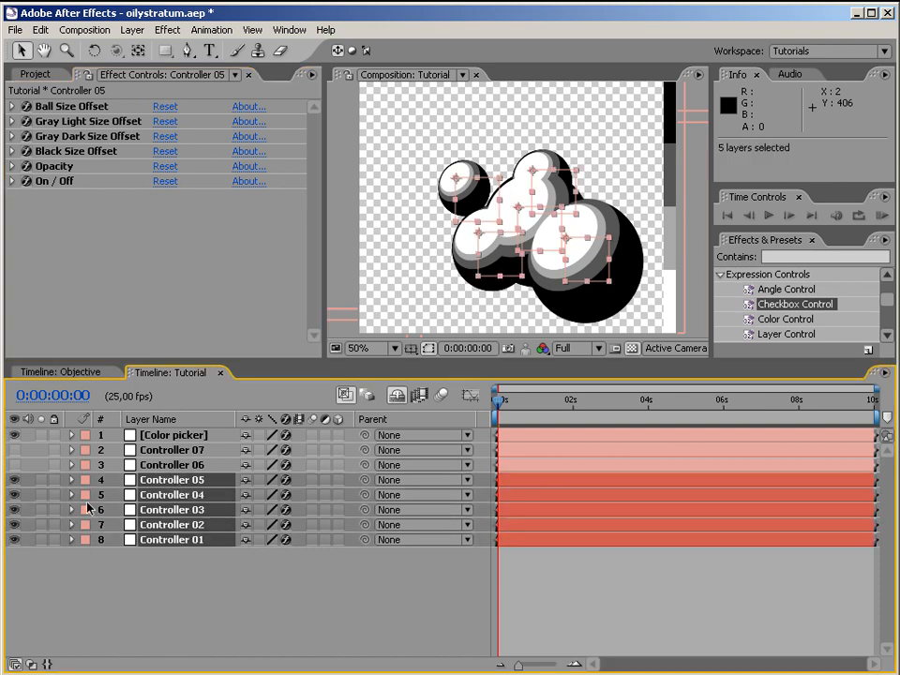
left_click(71, 482)
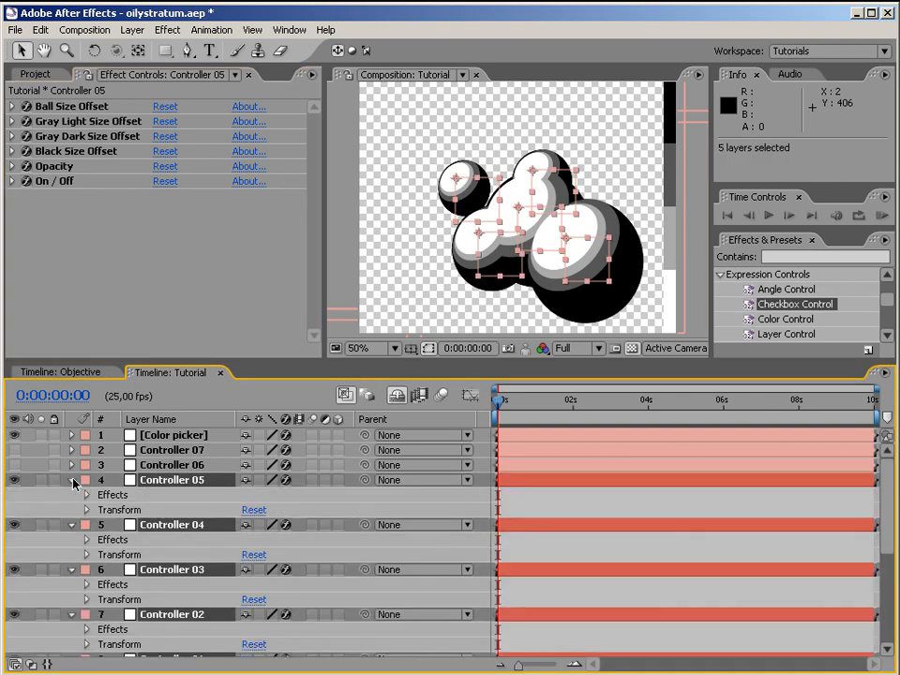
left_click(251, 511)
left_click(254, 556)
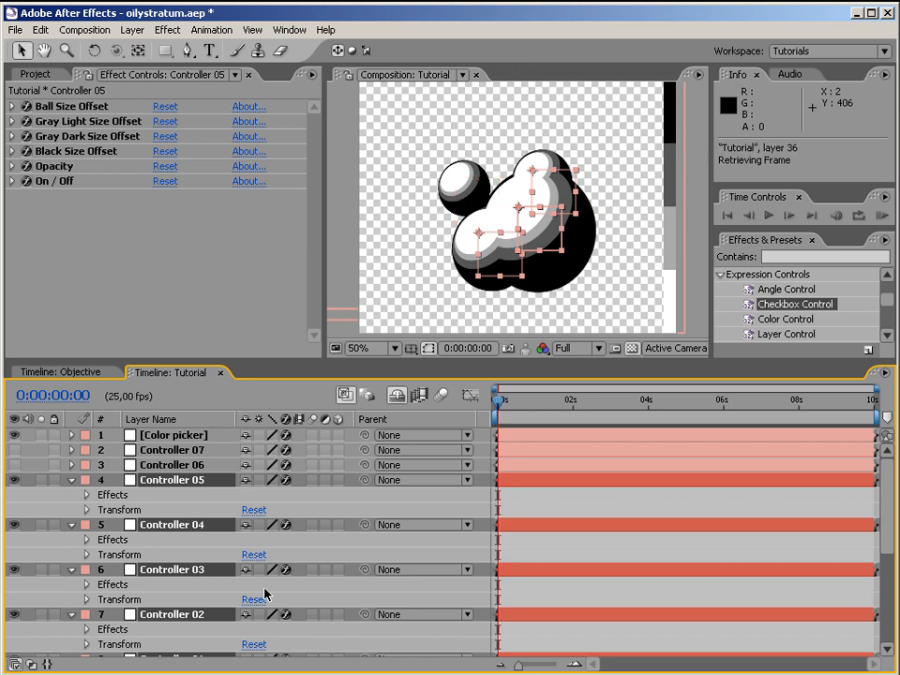
left_click(255, 601)
left_click(252, 644)
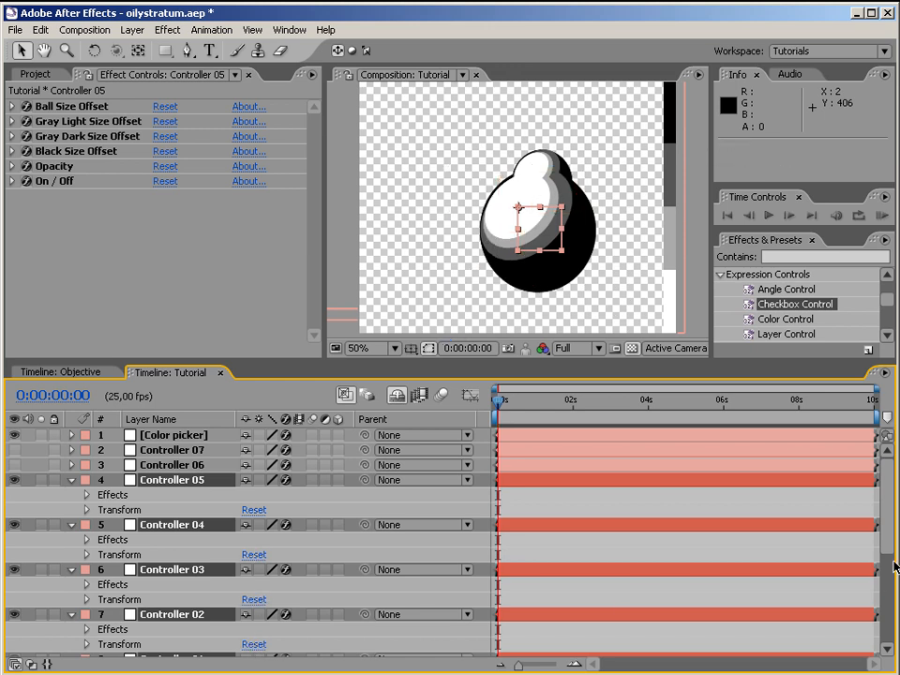
left_click_drag(887, 559, 886, 609)
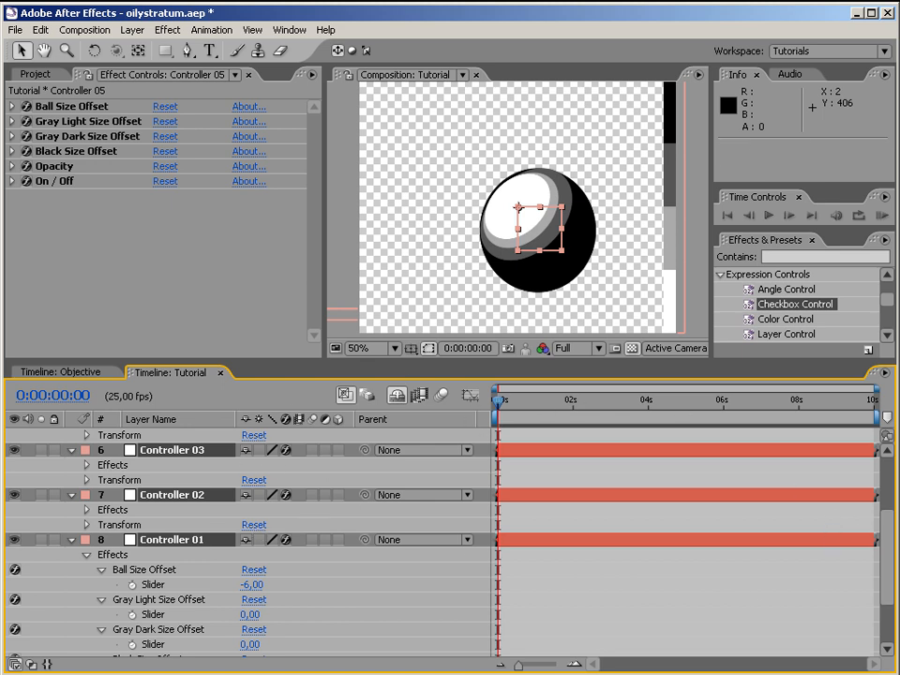
- Collapse the expanded layers Controller 05 through Controller 01 in the timeline and clear the layer selection
scroll(876, 489, "up", 5)
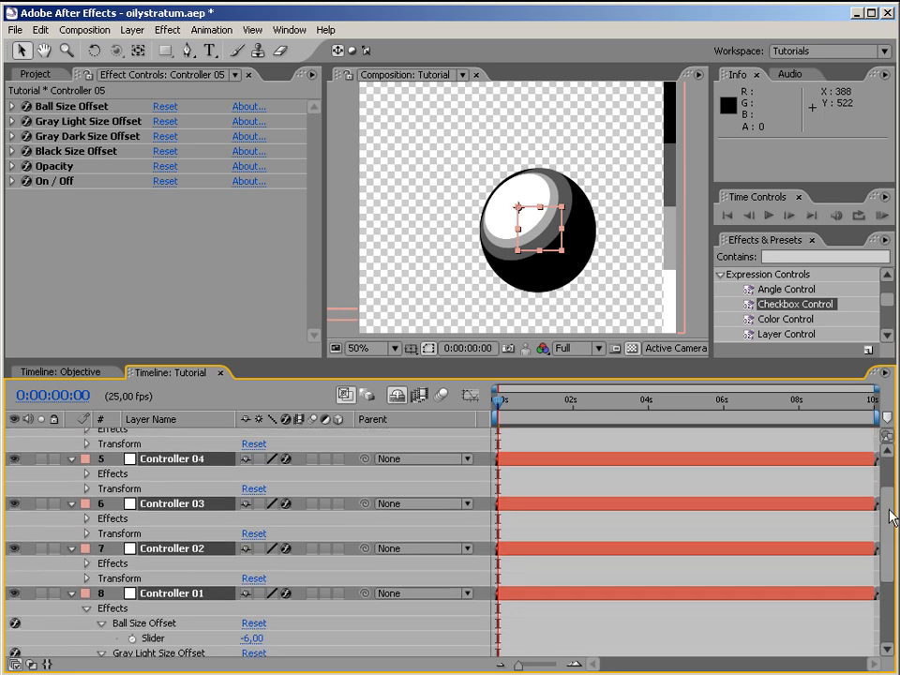
left_click(71, 480)
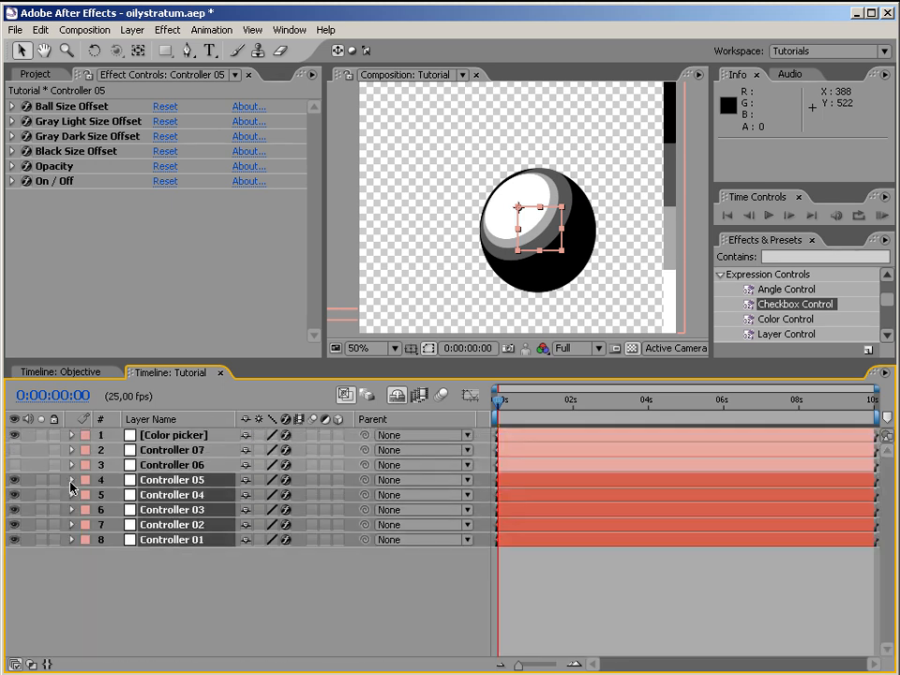
left_click(206, 591)
- Show the Position of Controller 01 and give it the expression wiggle(1,300);
left_click(197, 540)
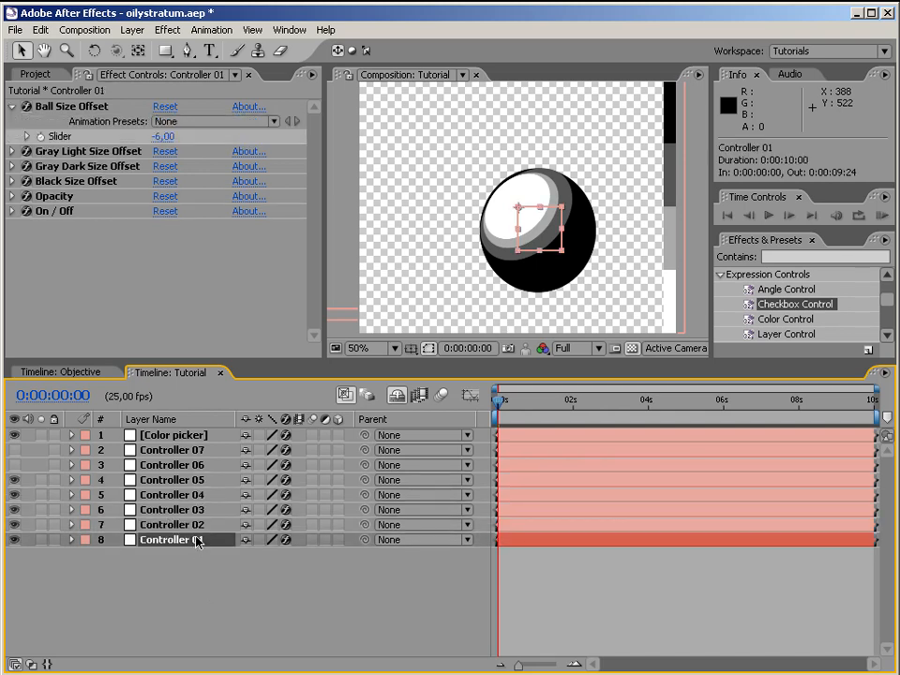
key("p")
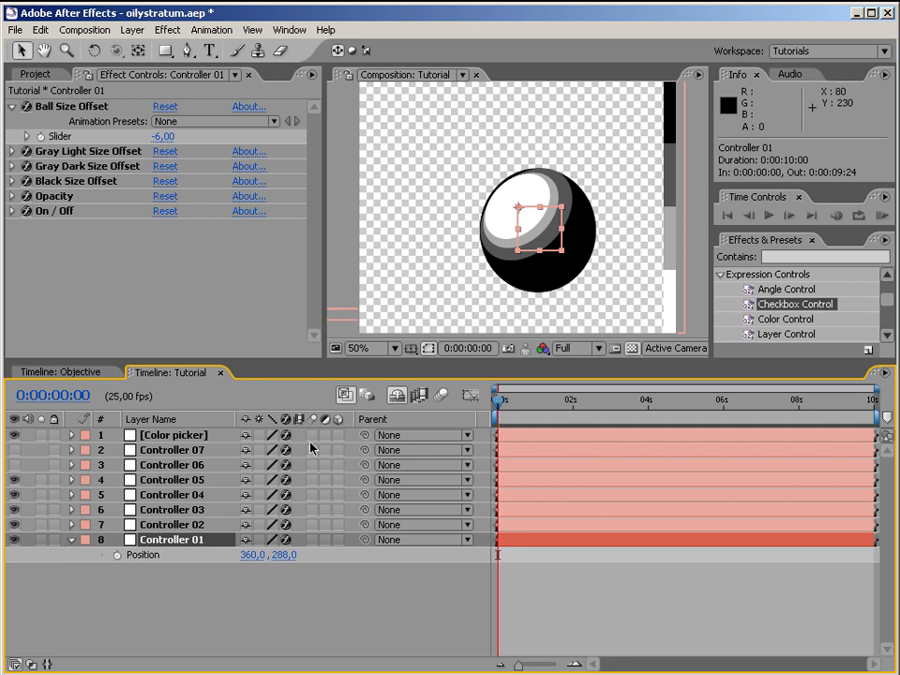
left_click(117, 556, "alt")
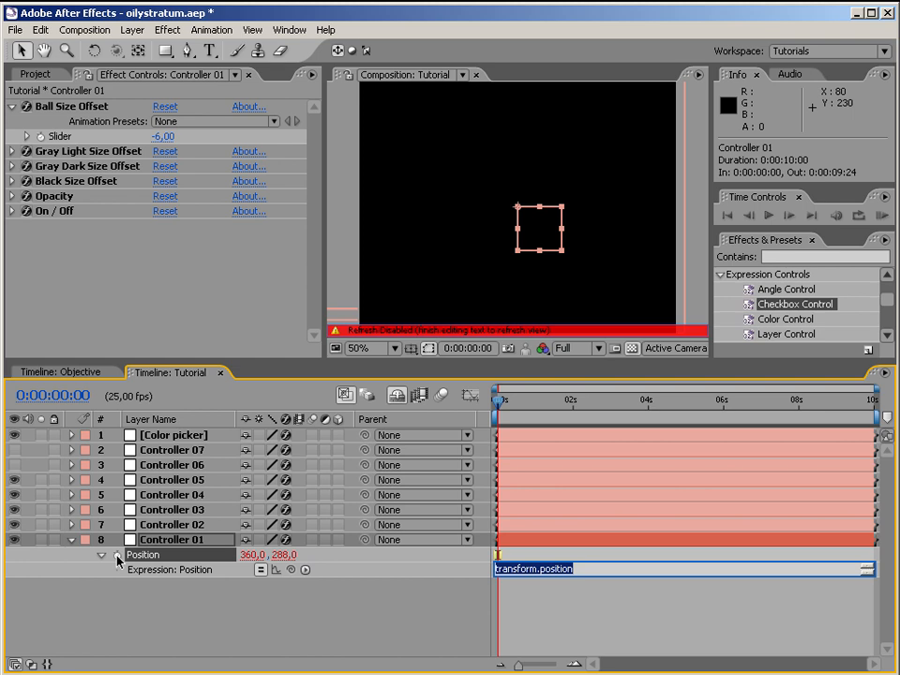
type("wiggle(")
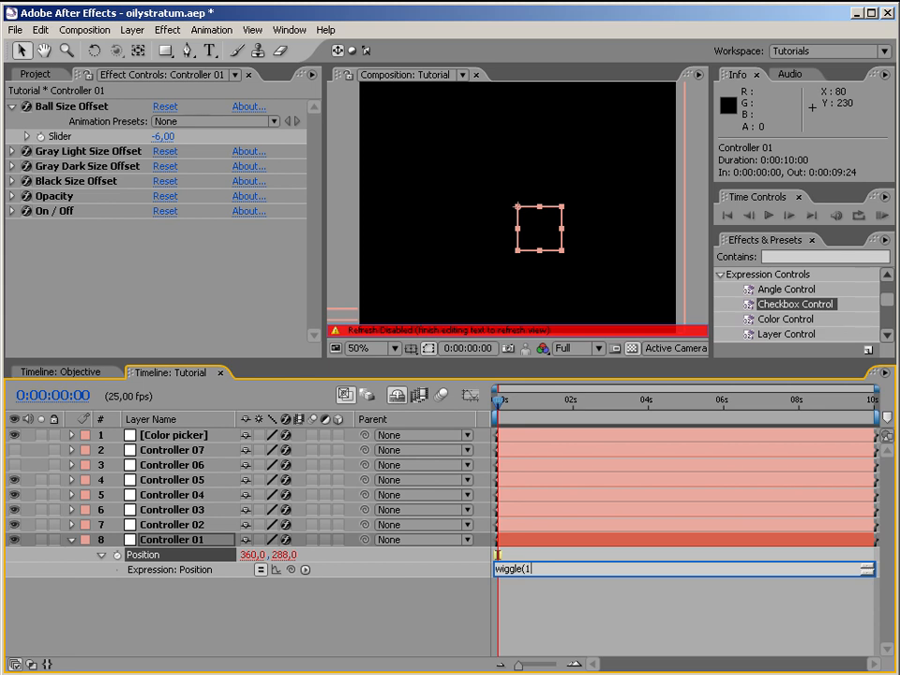
type("1,300);")
key("KP_Enter")
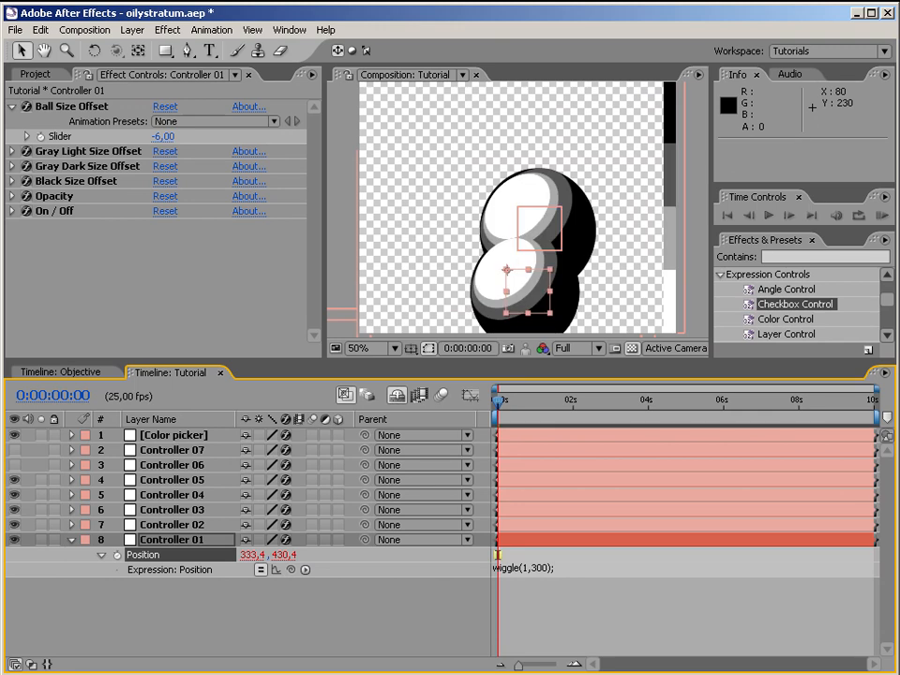
- Copy only the expression from the Position property of Controller 01
left_click(162, 578)
left_click(165, 557)
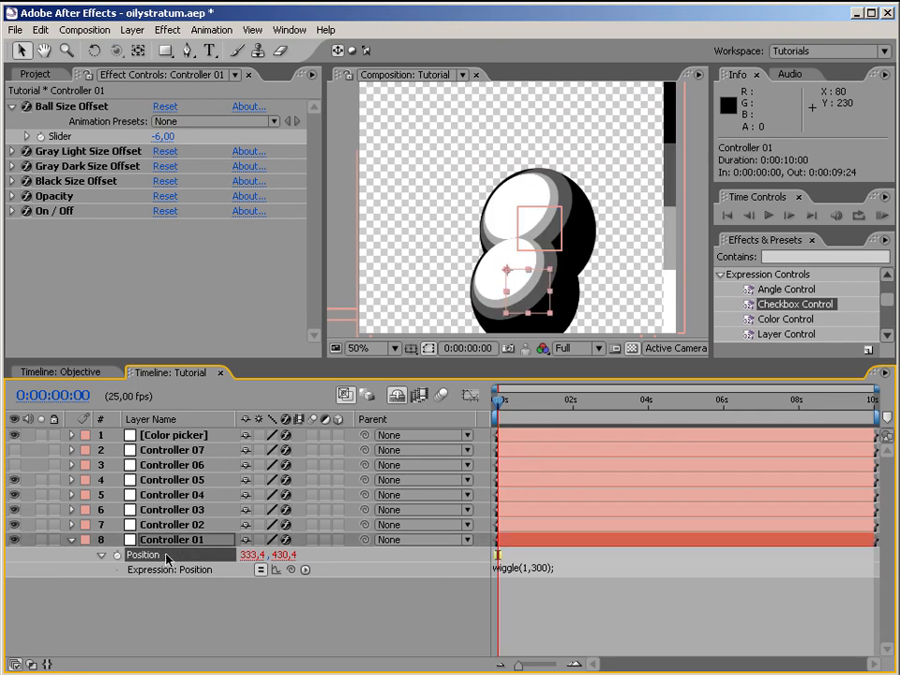
left_click(38, 30)
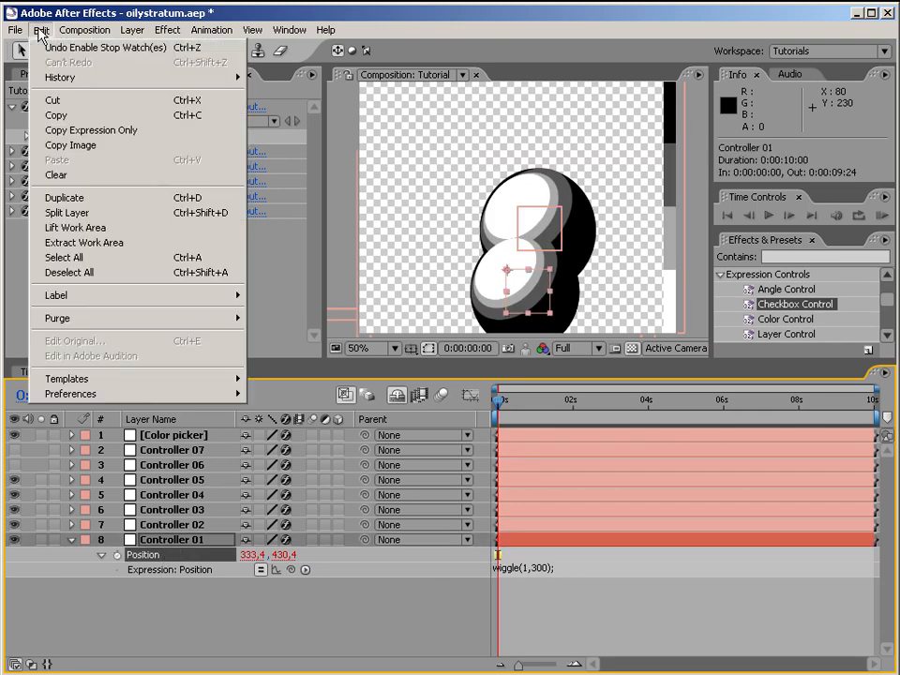
left_click(127, 132)
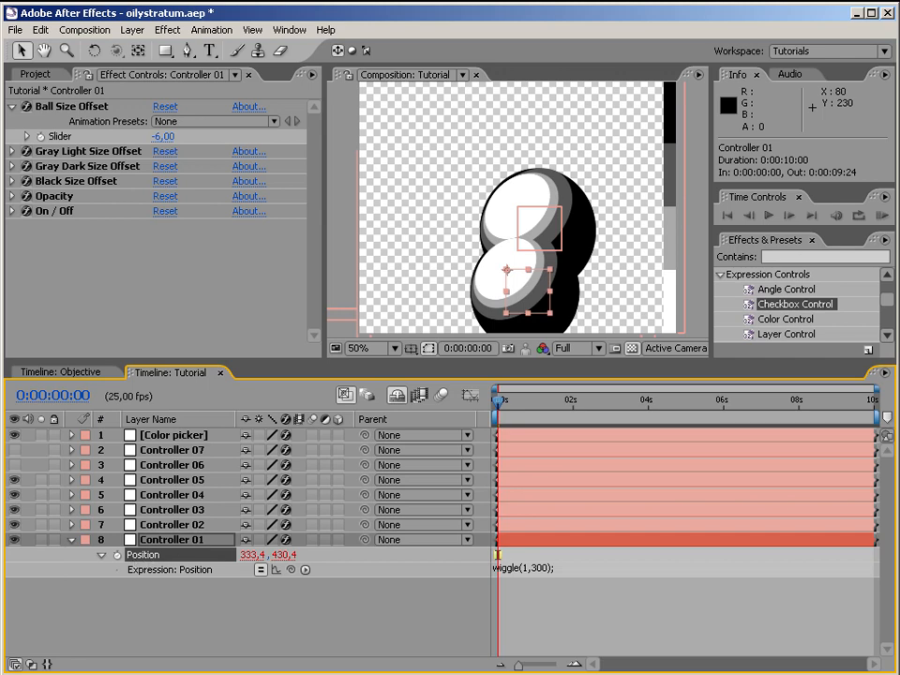
left_click(41, 30)
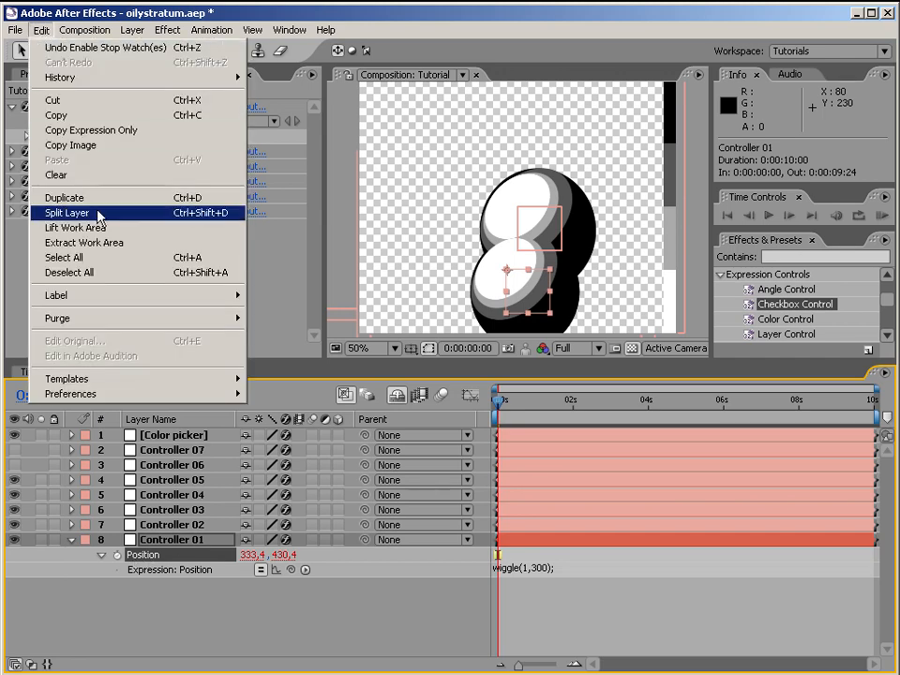
left_click(101, 133)
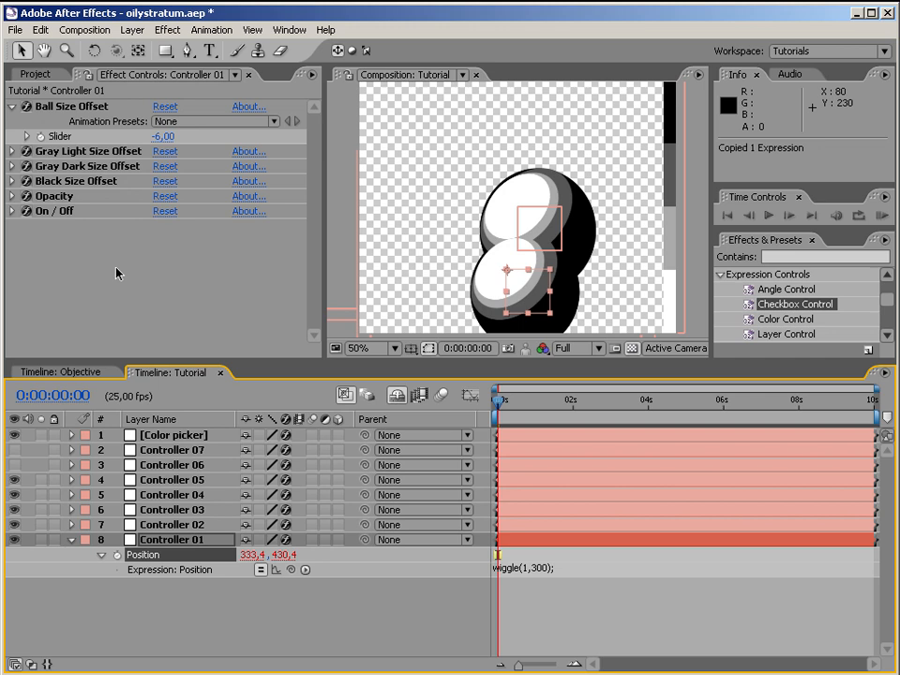
- Paste the copied wiggle expression onto the layers Controller 02 through Controller 07 and deselect them
left_click(193, 526)
left_click(193, 481, "shift")
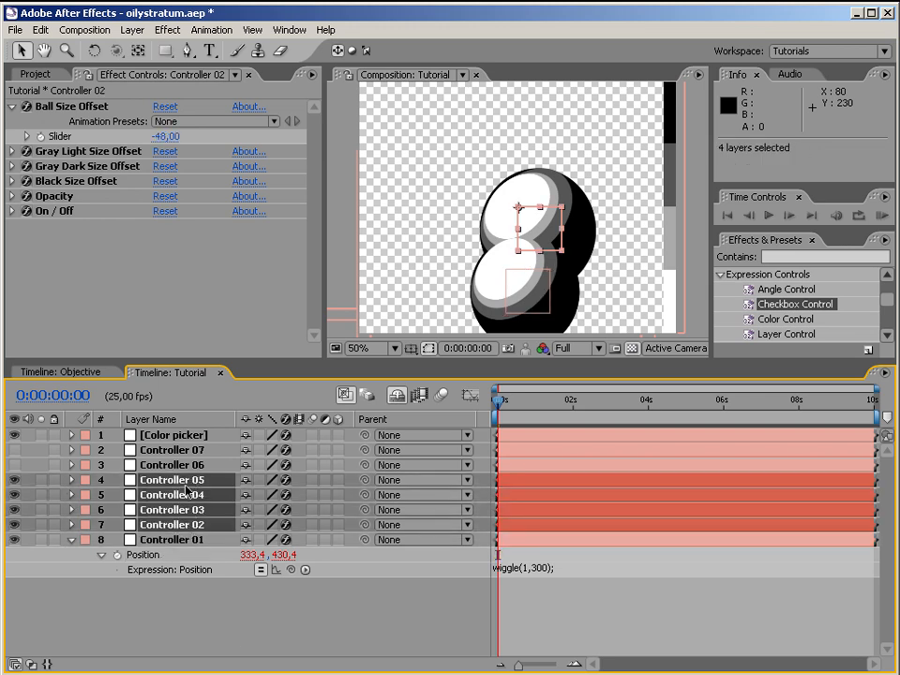
left_click(182, 452, "shift")
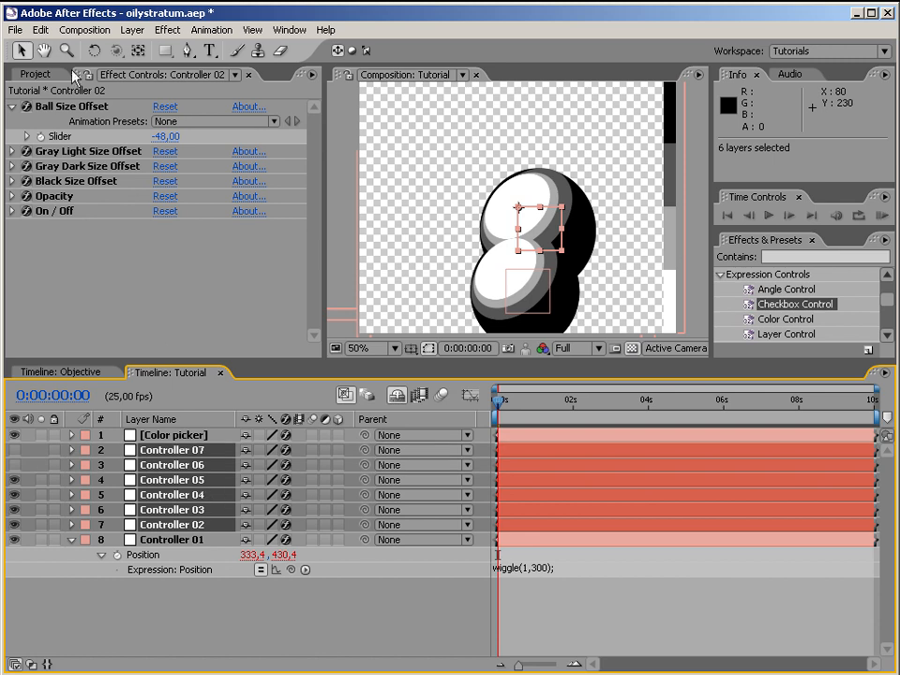
left_click(42, 30)
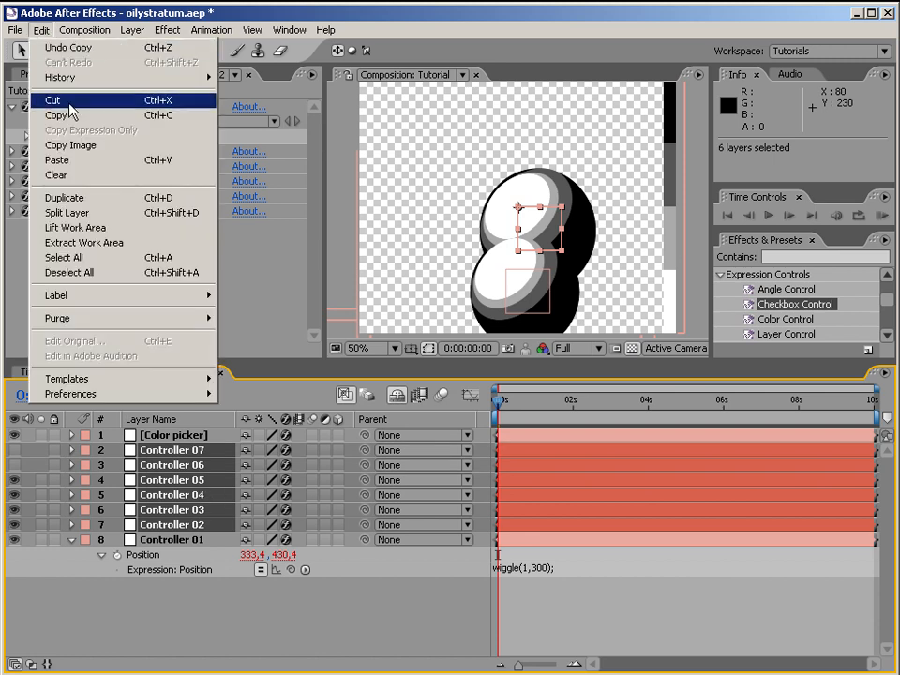
left_click(91, 161)
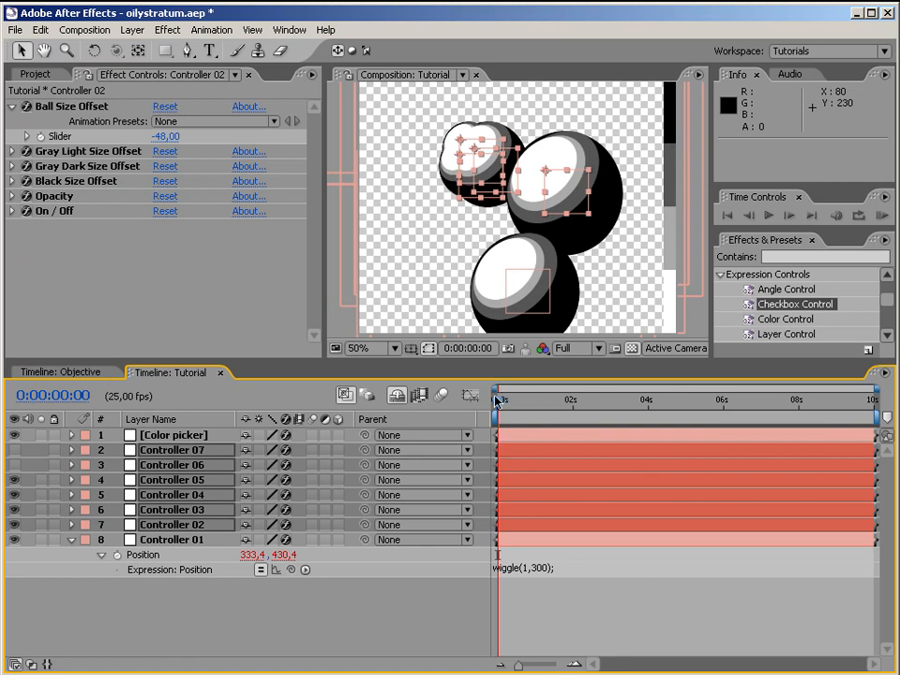
left_click(466, 603)
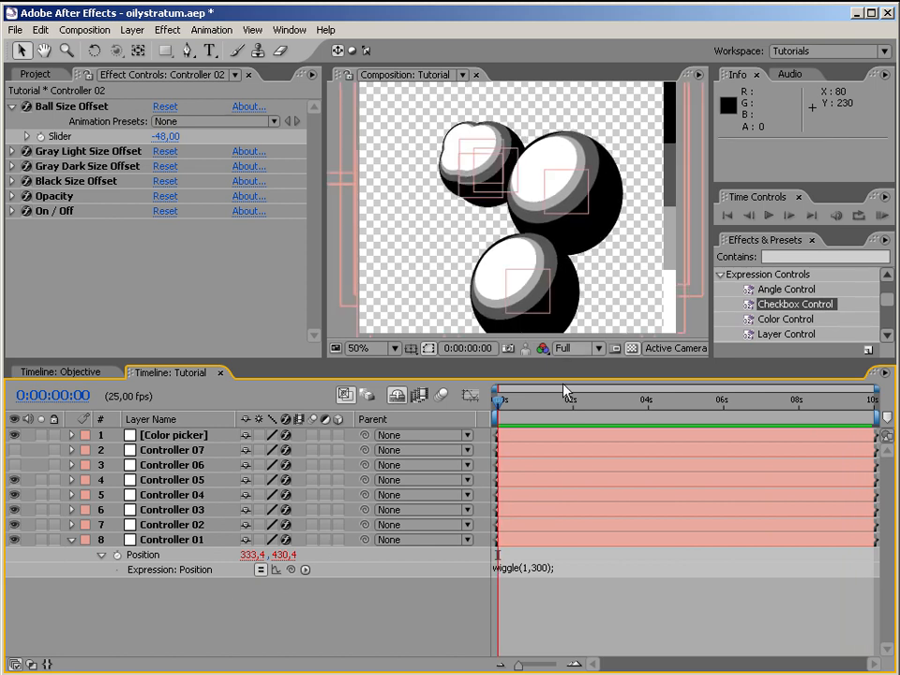
- Expand the Ball Size Offset effect of Controller 05 and set its slider to -12
left_click(588, 191)
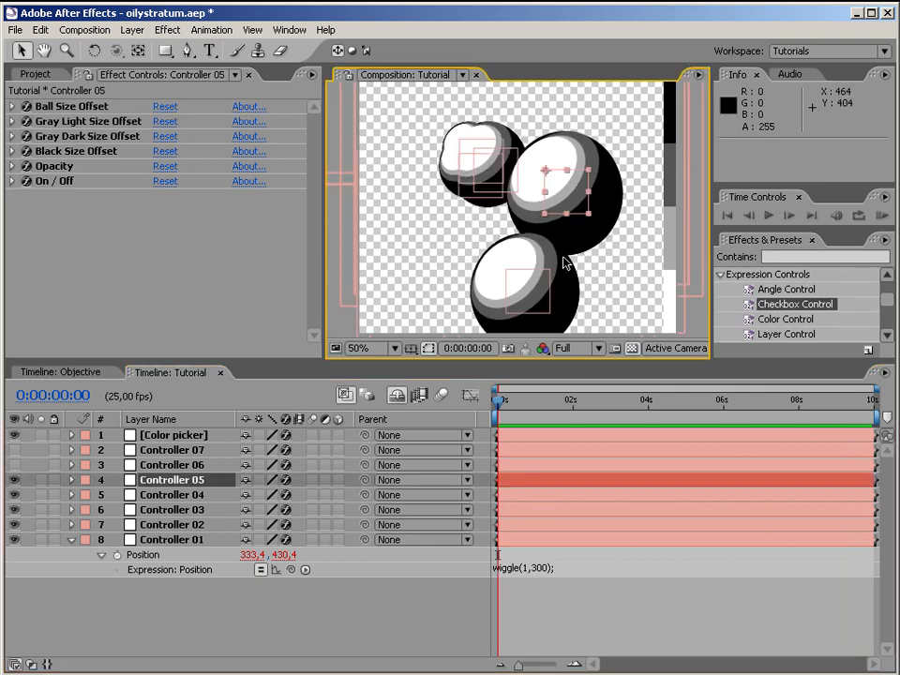
left_click(518, 287)
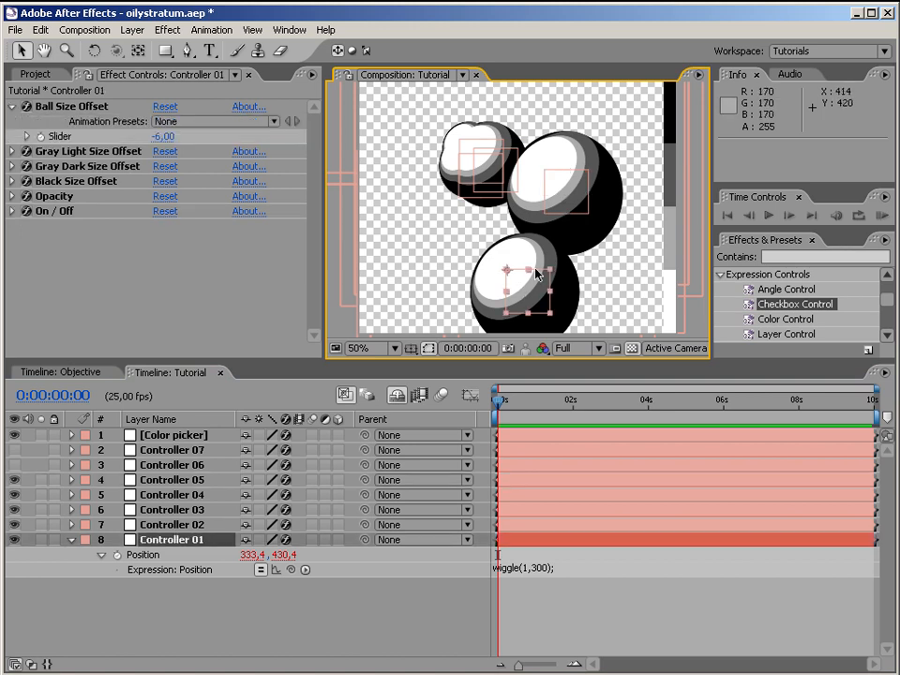
left_click(562, 190)
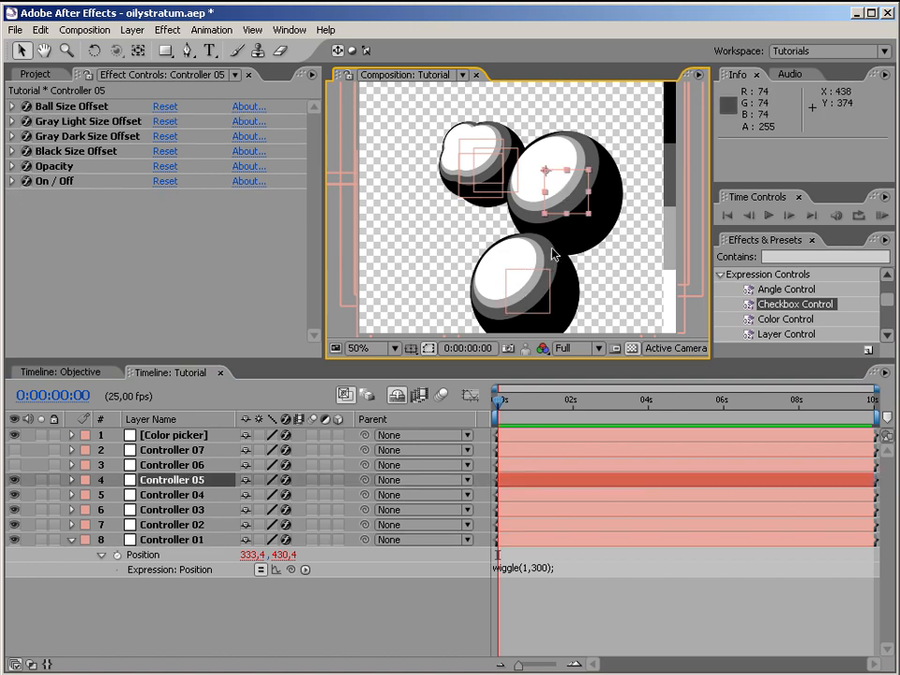
left_click(11, 107)
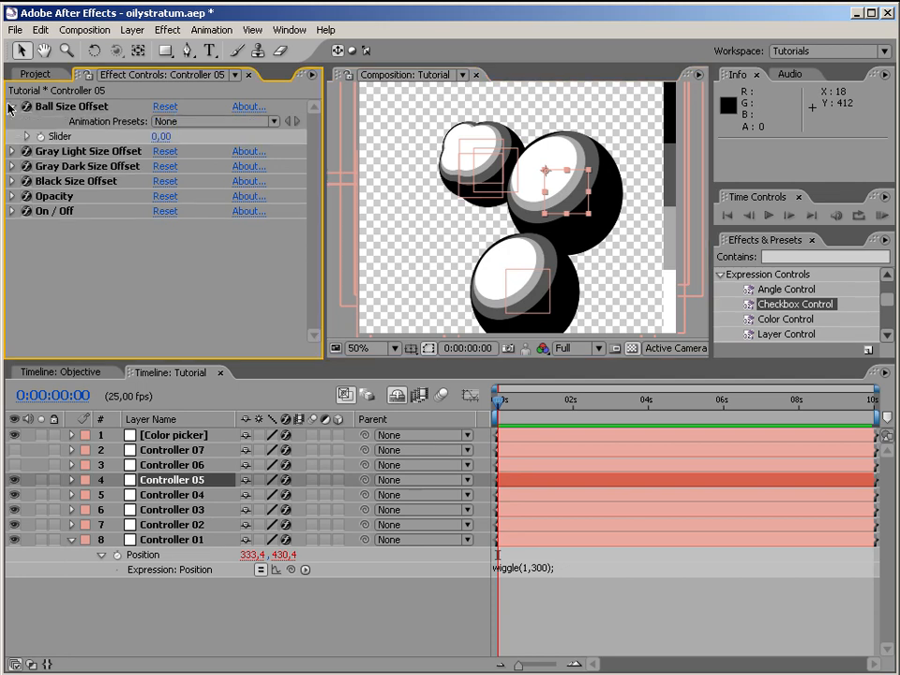
left_click_drag(155, 136, 143, 136)
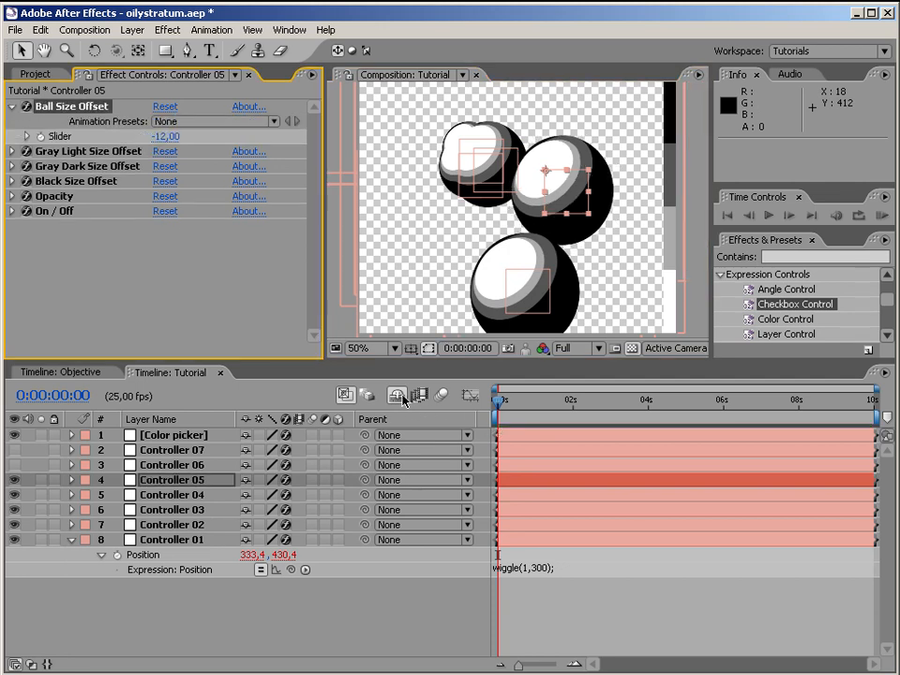
- Reveal the shy component layers, look through the High, Gray-Light and Gray-Dark layers, and hide them again
left_click(399, 397)
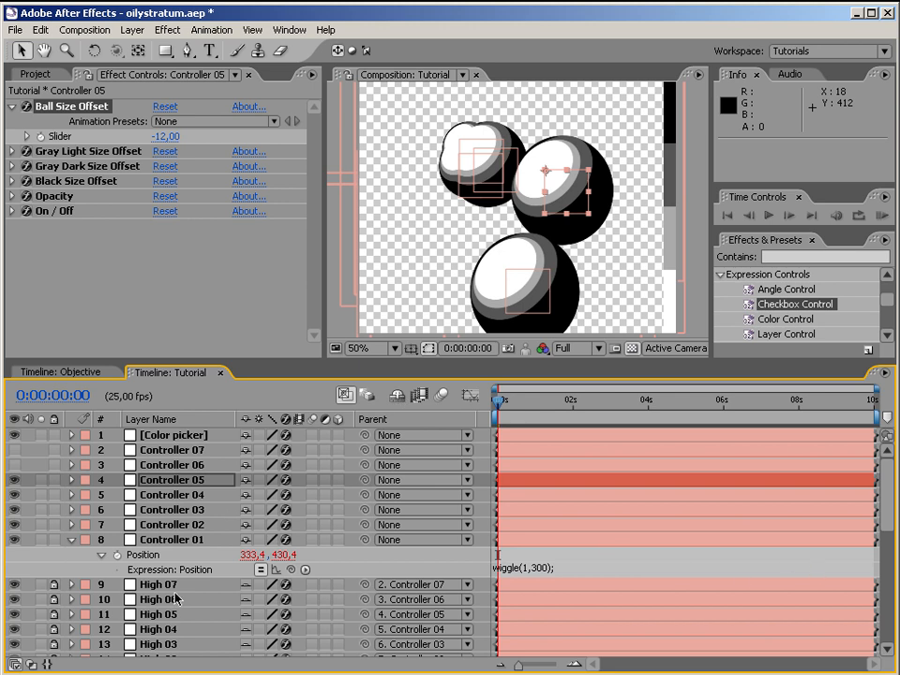
scroll(891, 506, "down", 5)
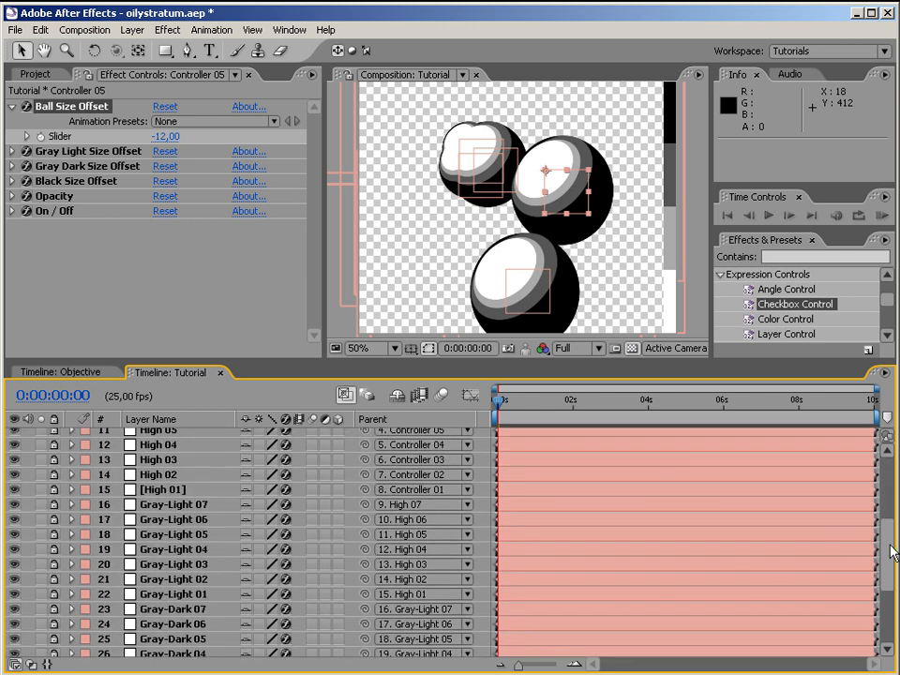
scroll(891, 469, "up", 5)
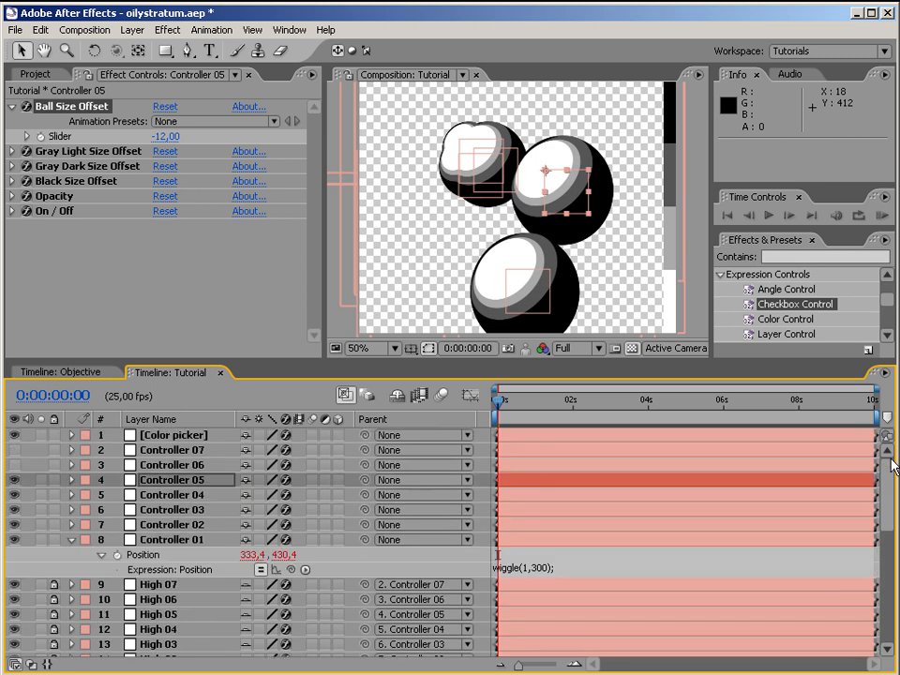
left_click(397, 395)
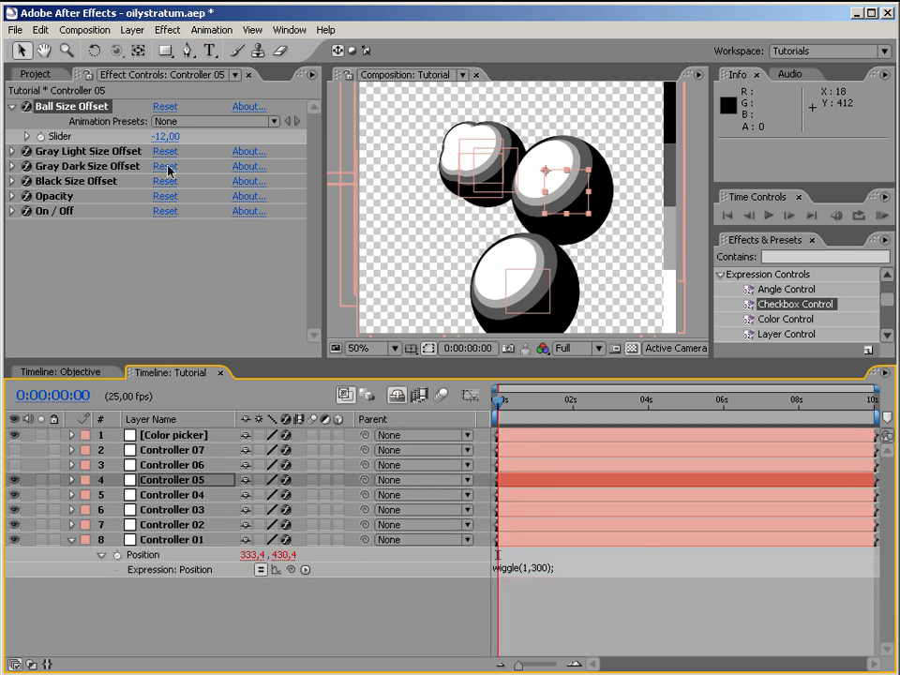
- Set the Ball Size Offset slider to -22 for Controller 05 and -37 for Controller 01, then collapse the effect
left_click_drag(158, 136, 115, 132)
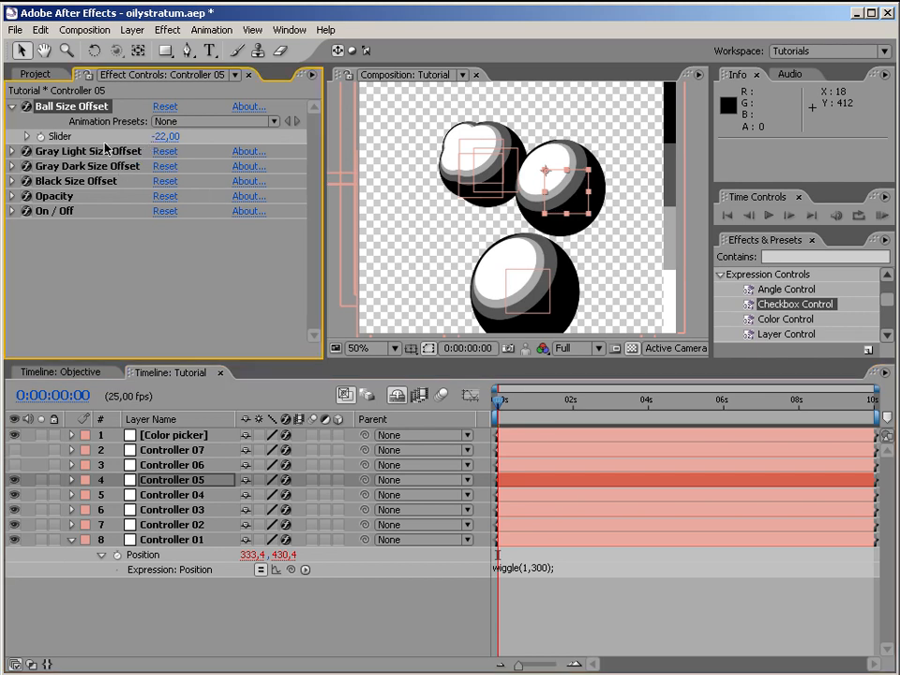
left_click(514, 293)
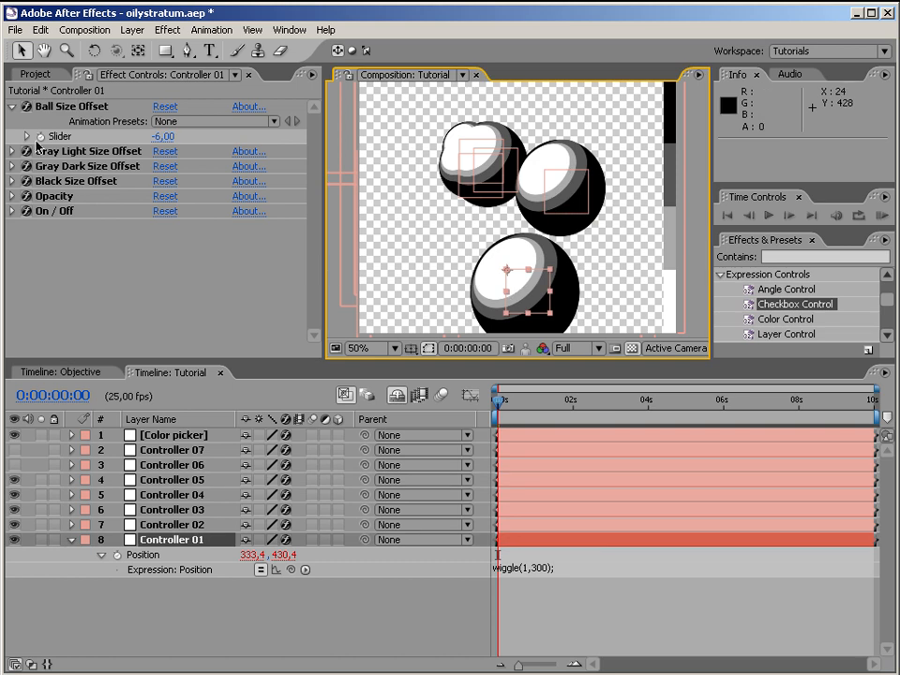
left_click_drag(163, 136, 136, 139)
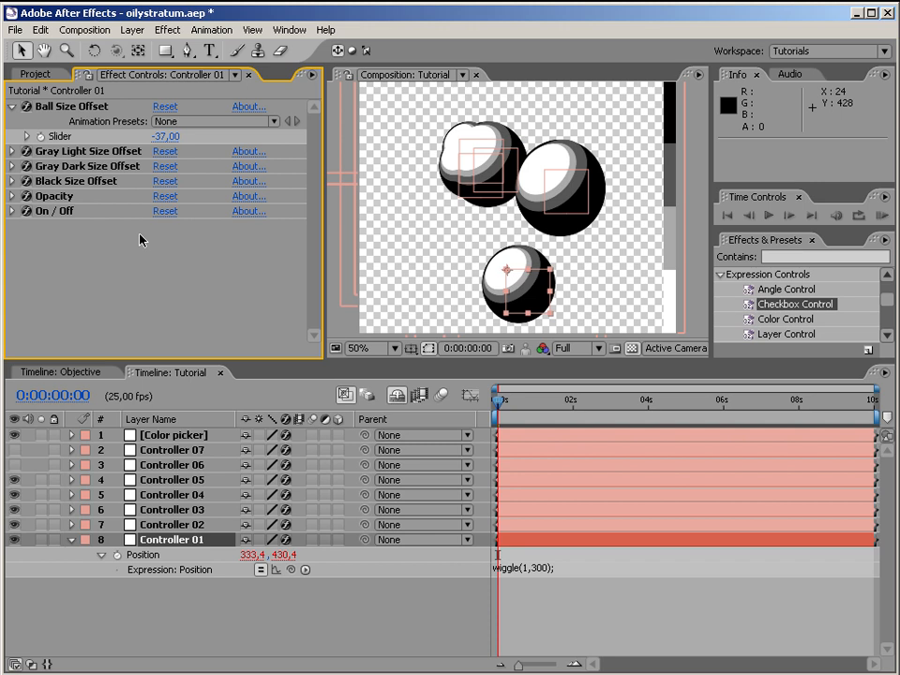
left_click(12, 106)
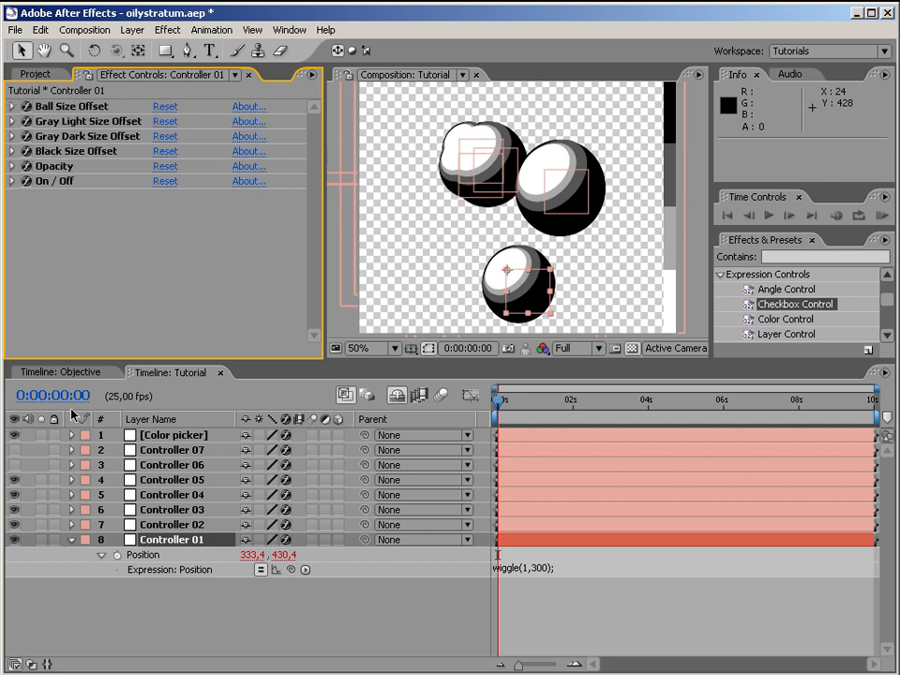
- Hide the Color picker layer and turn off the composition's transparency grid
left_click(16, 435)
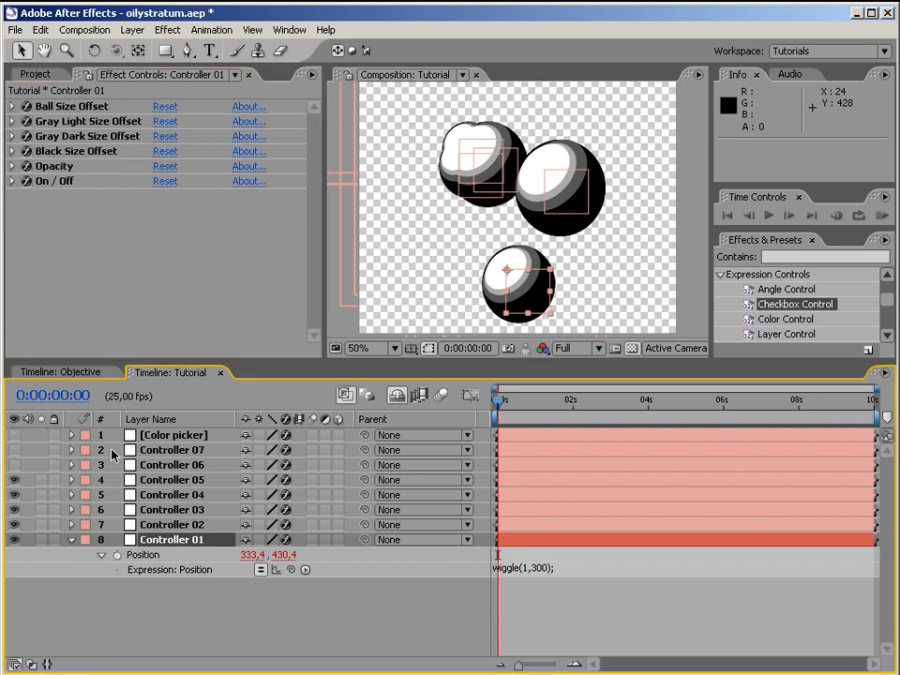
left_click(186, 300)
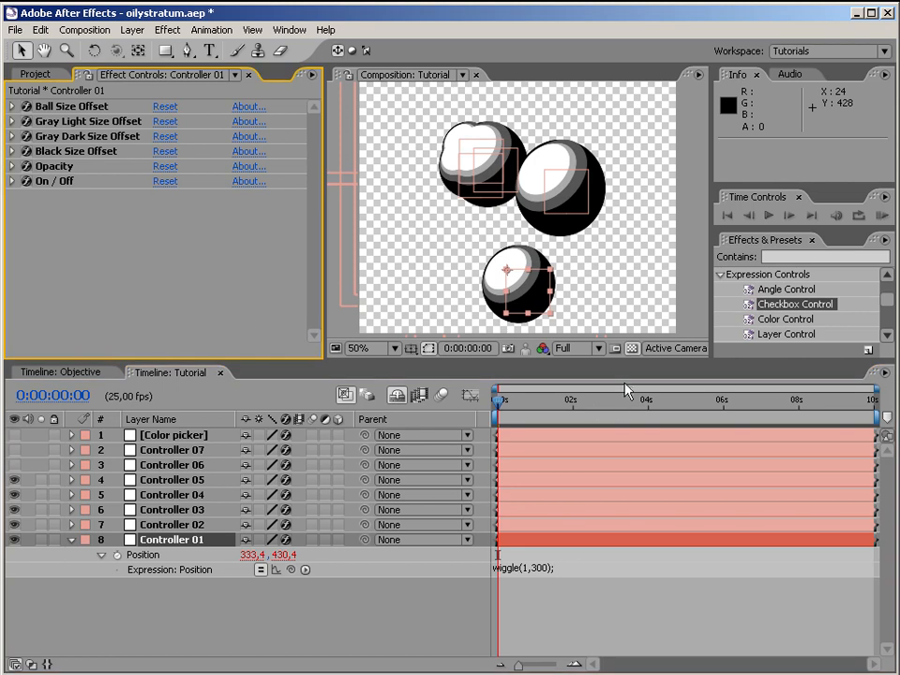
left_click(632, 348)
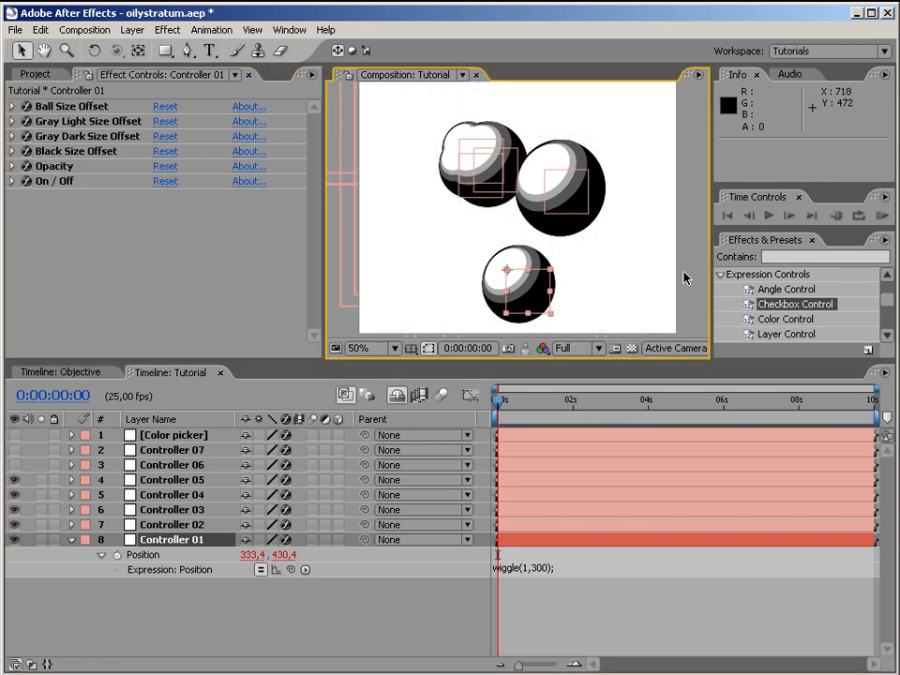
left_click(683, 280)
- Add a new adjustment layer above all other layers in the Tutorial composition
right_click(251, 605)
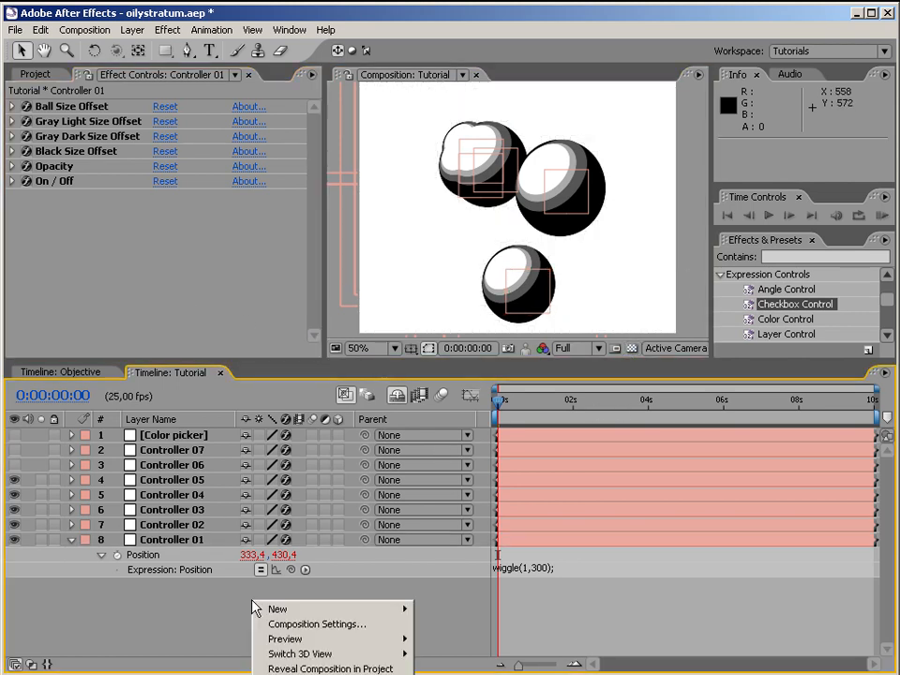
mouse_move(281, 610)
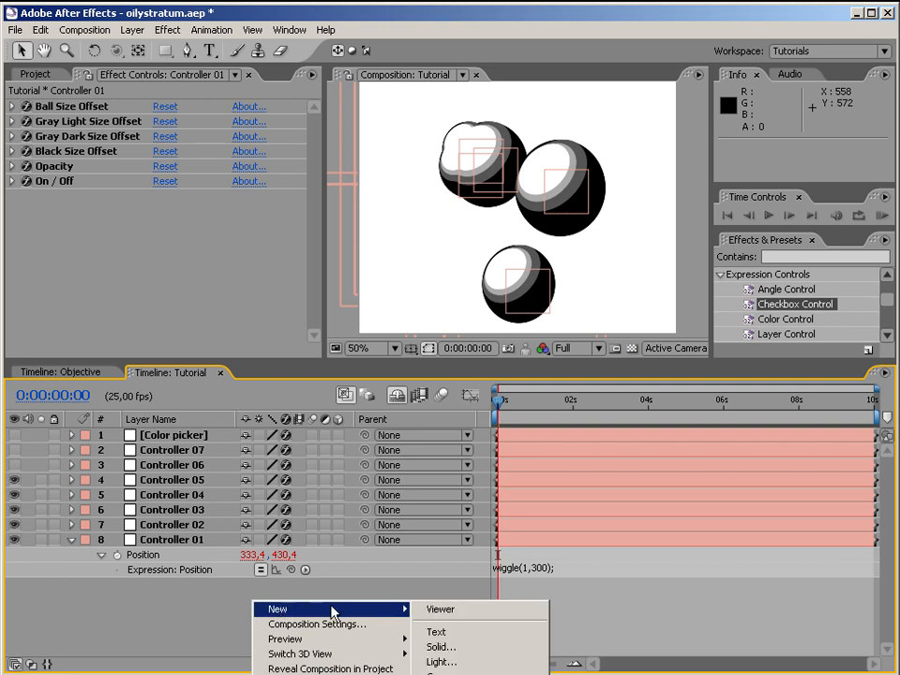
left_click(221, 600)
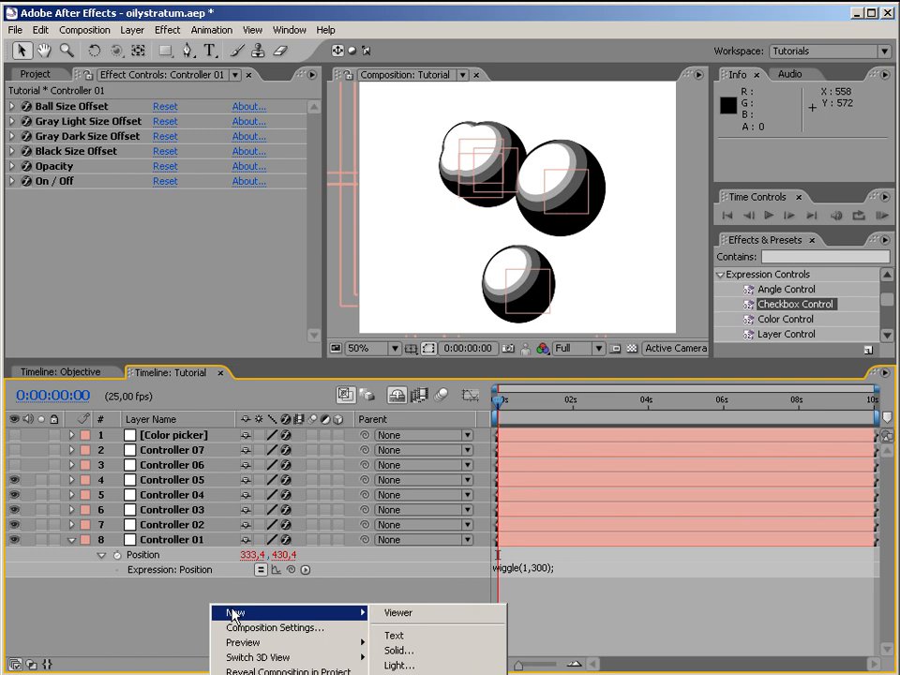
left_click(398, 650)
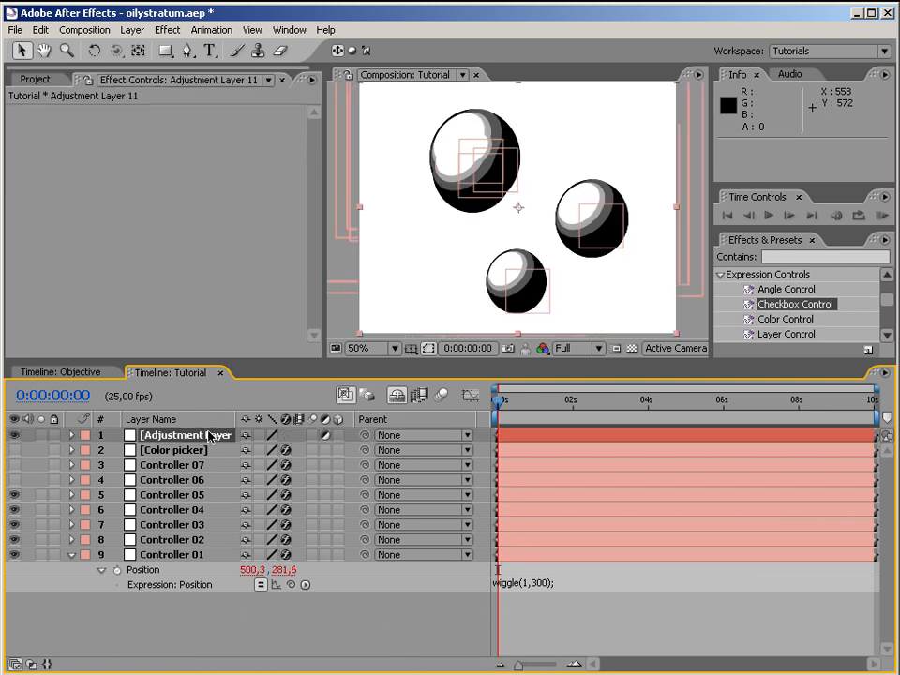
- Search the effects for "drop sha" and apply the Perspective Drop Shadow effect to the new adjustment layer
left_click(791, 255)
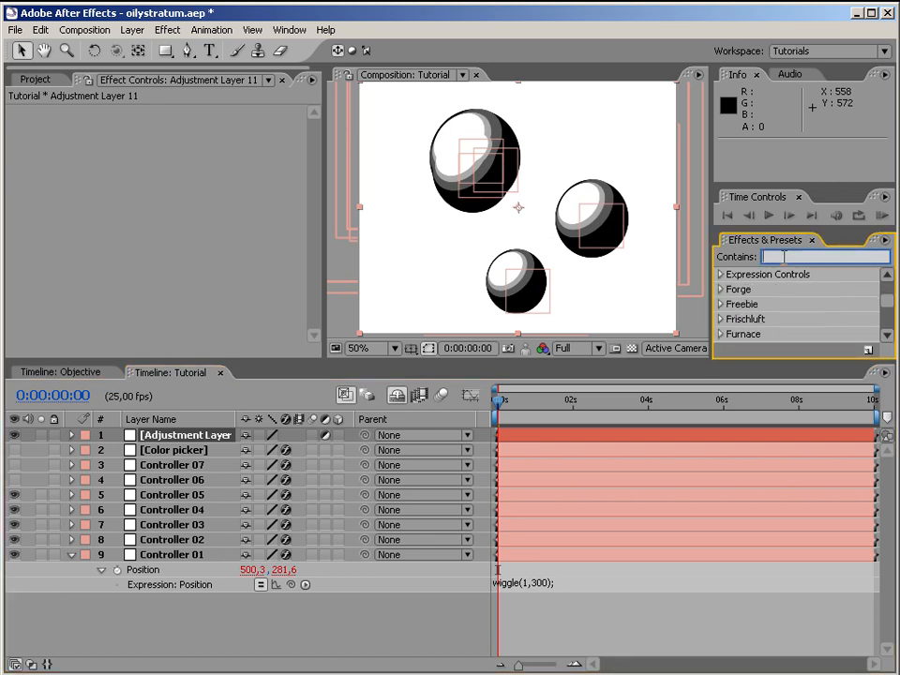
type("drop")
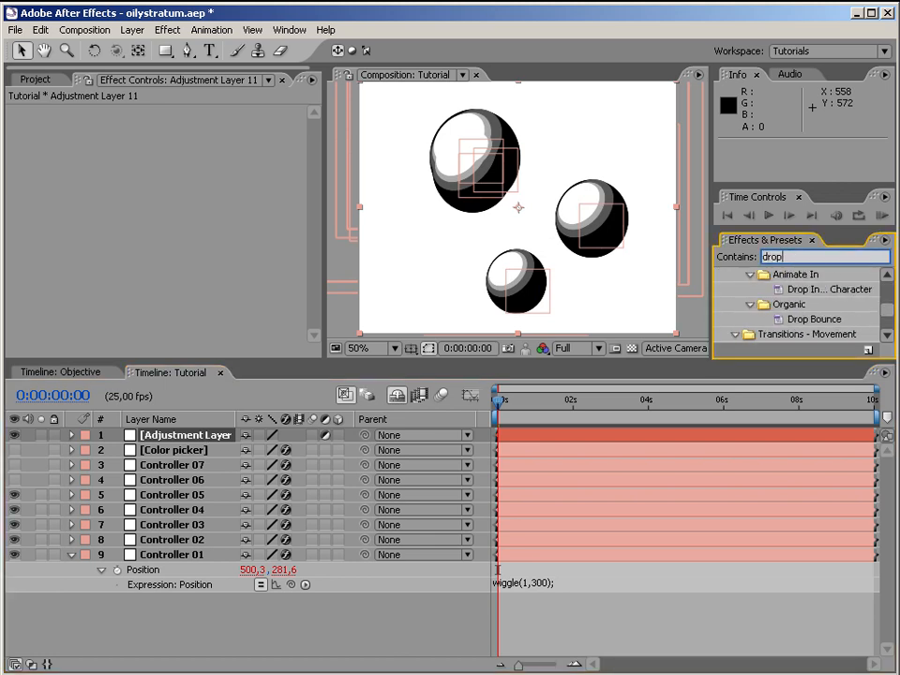
type(" sha")
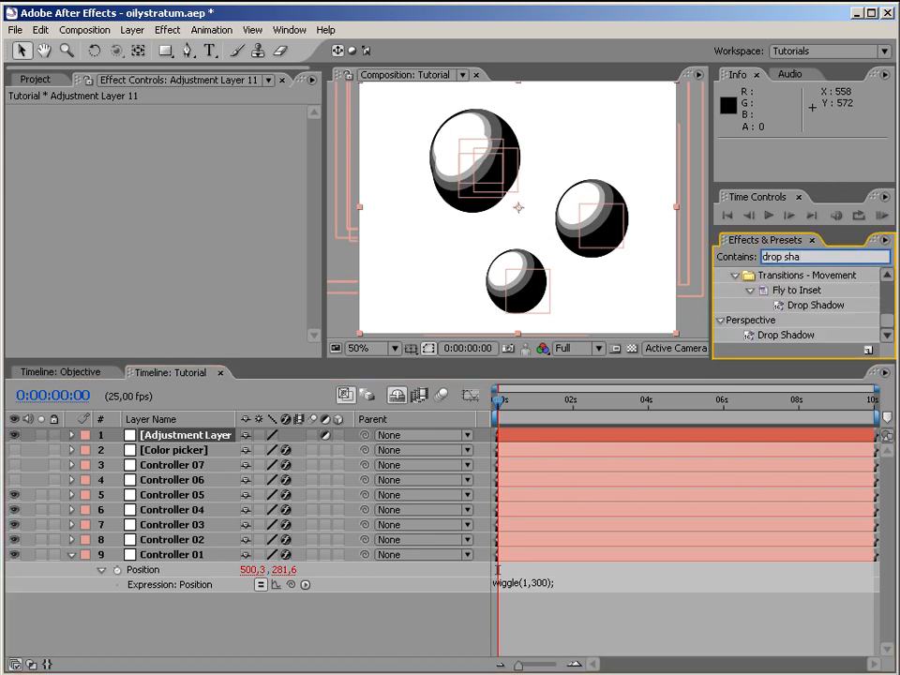
left_click_drag(767, 336, 180, 437)
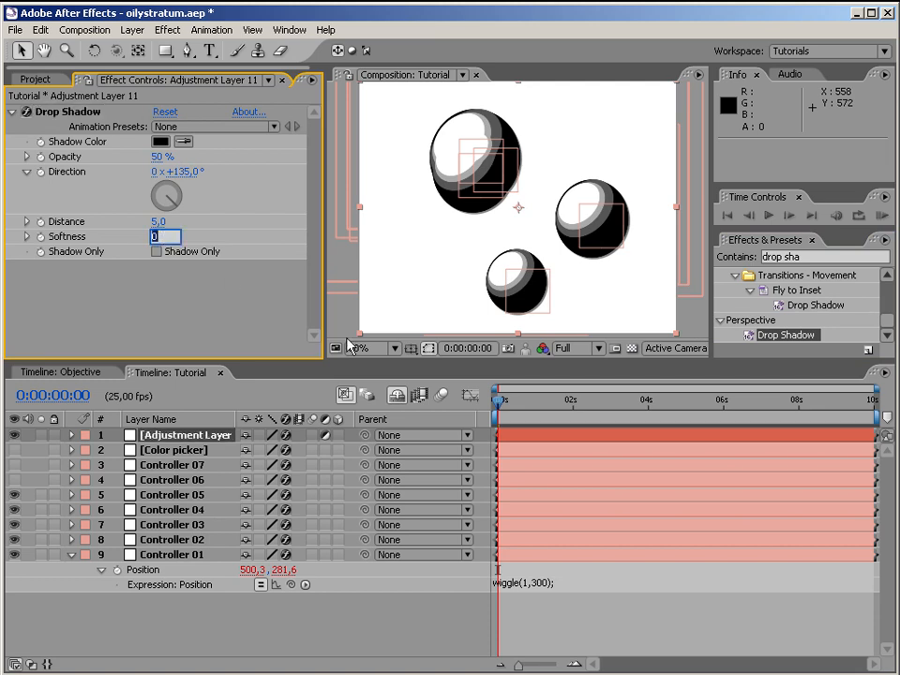
- Set the Drop Shadow's softness to 25, its opacity to 70 % and its distance to 8
key("Return")
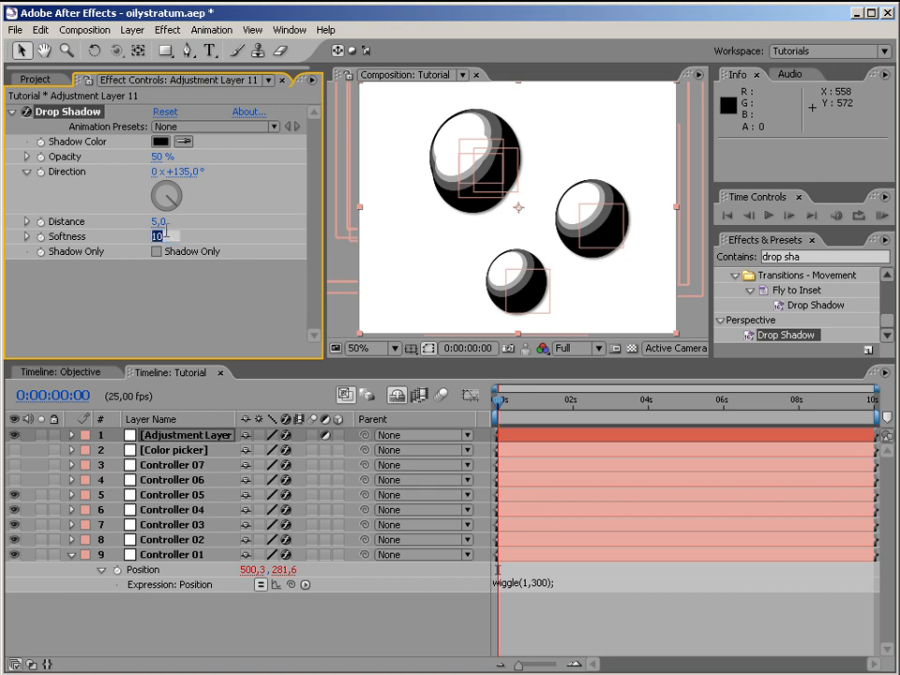
key("Return")
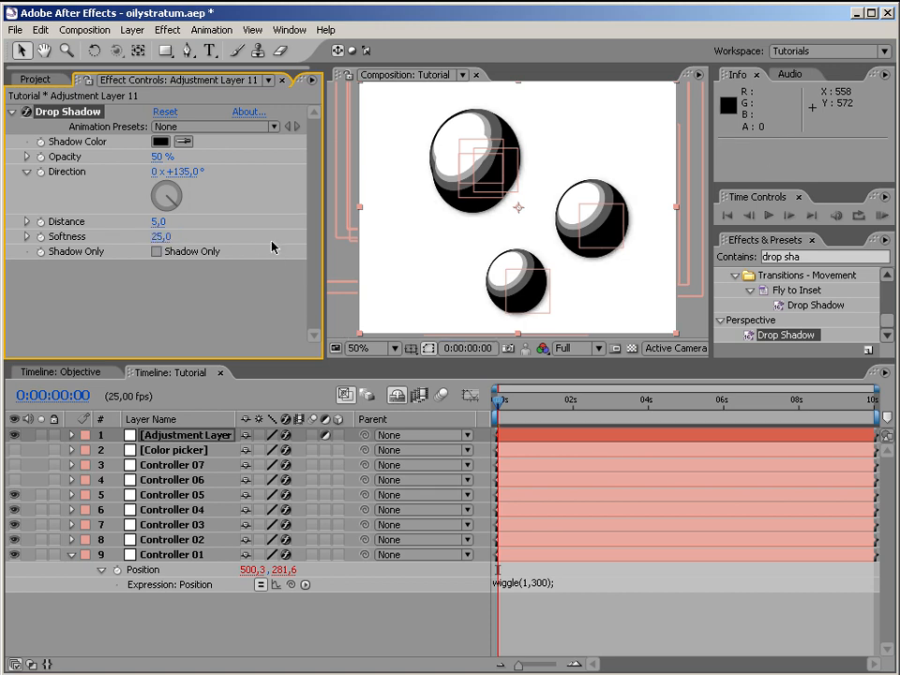
left_click(160, 156)
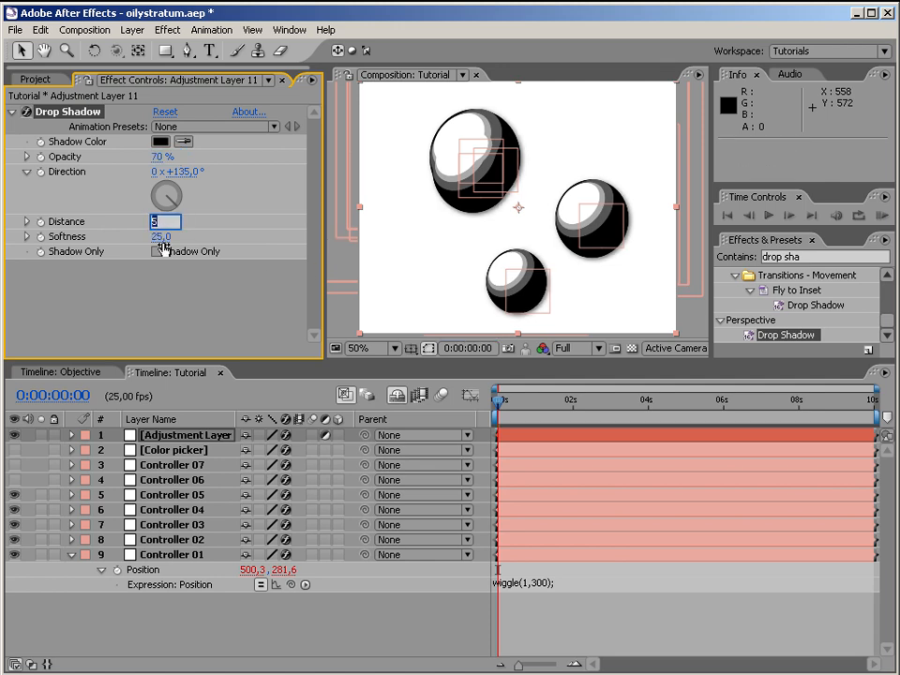
key("Return")
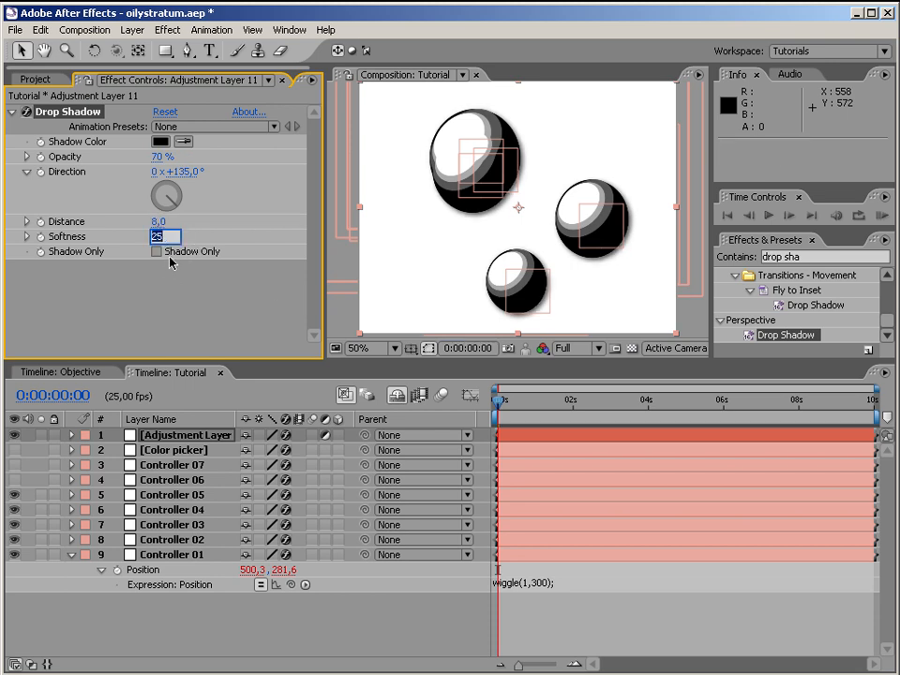
- Increase the Drop Shadow's softness to 60 and collapse the effect
key("Return")
mouse_move(164, 238)
left_mouse_down()
mouse_move(180, 239)
mouse_move(173, 248)
mouse_move(176, 238)
left_mouse_up()
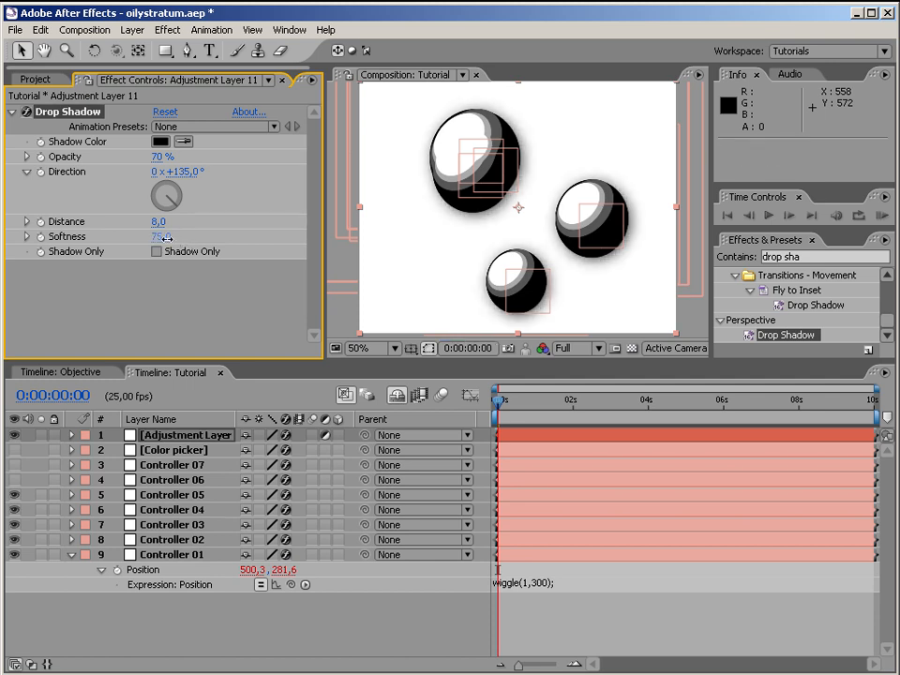
left_click_drag(161, 239, 155, 240)
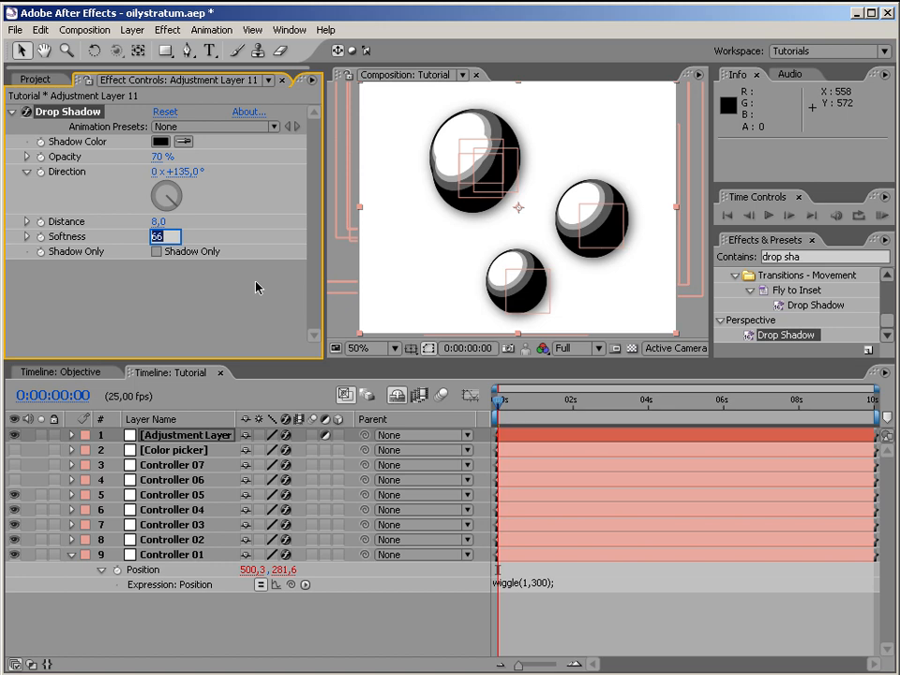
key("Return")
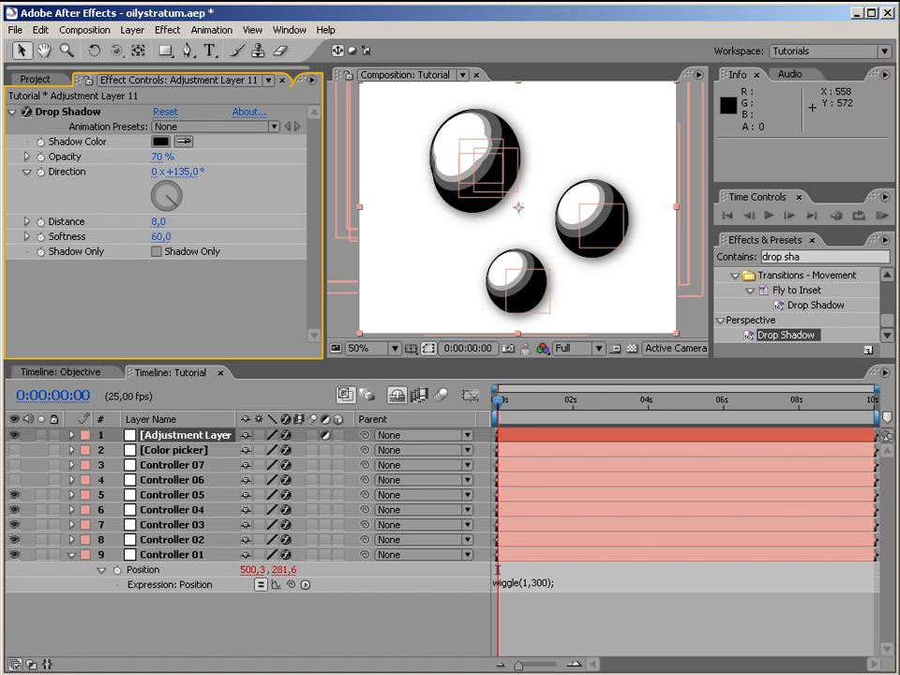
left_click(13, 111)
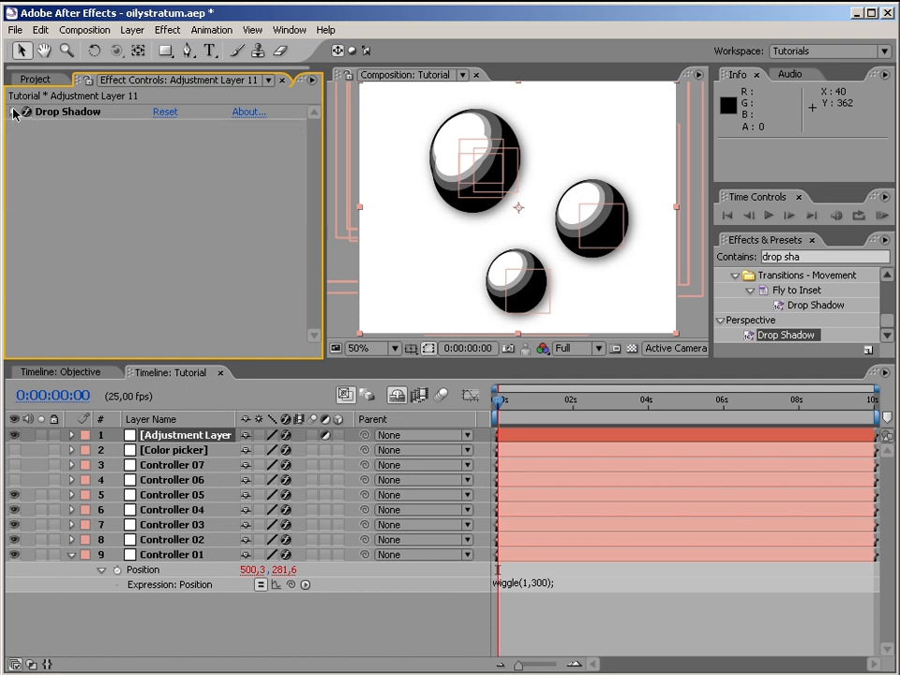
- Deselect the adjustment layer and run a RAM preview of the ball animation from the start
left_click(356, 325)
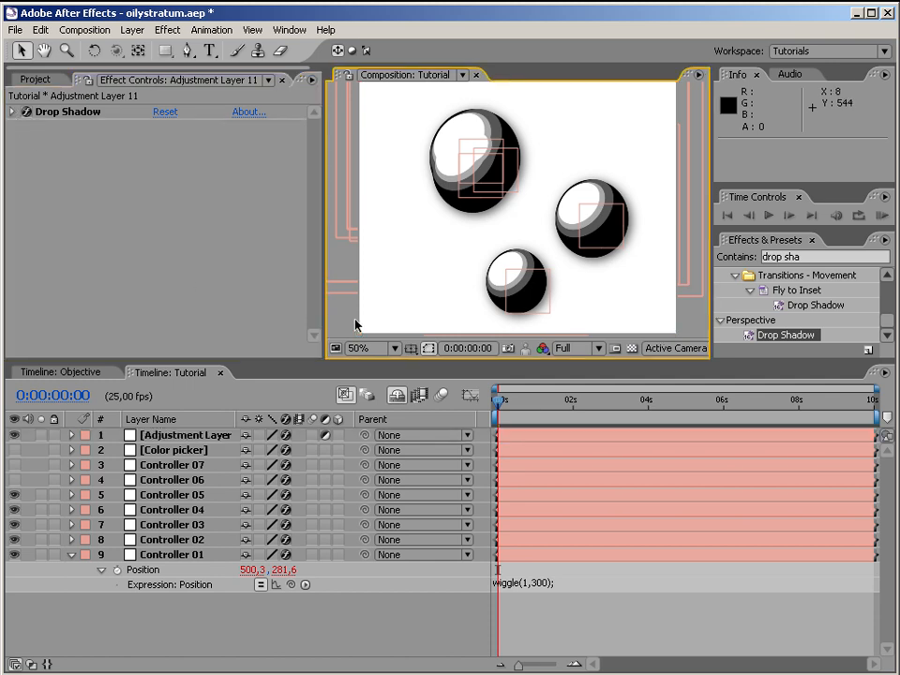
left_click(492, 403)
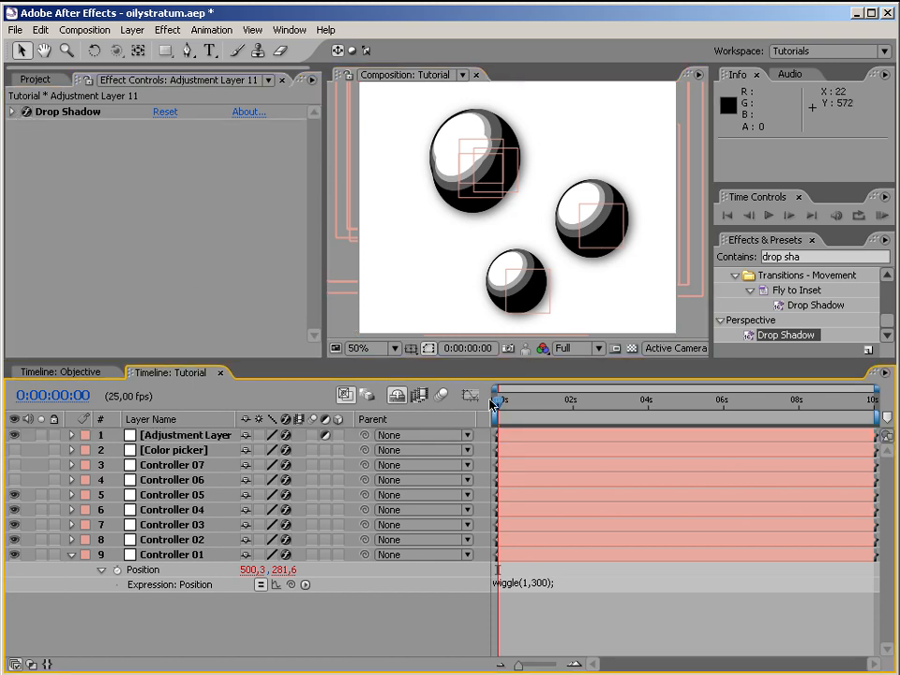
key("KP_0")
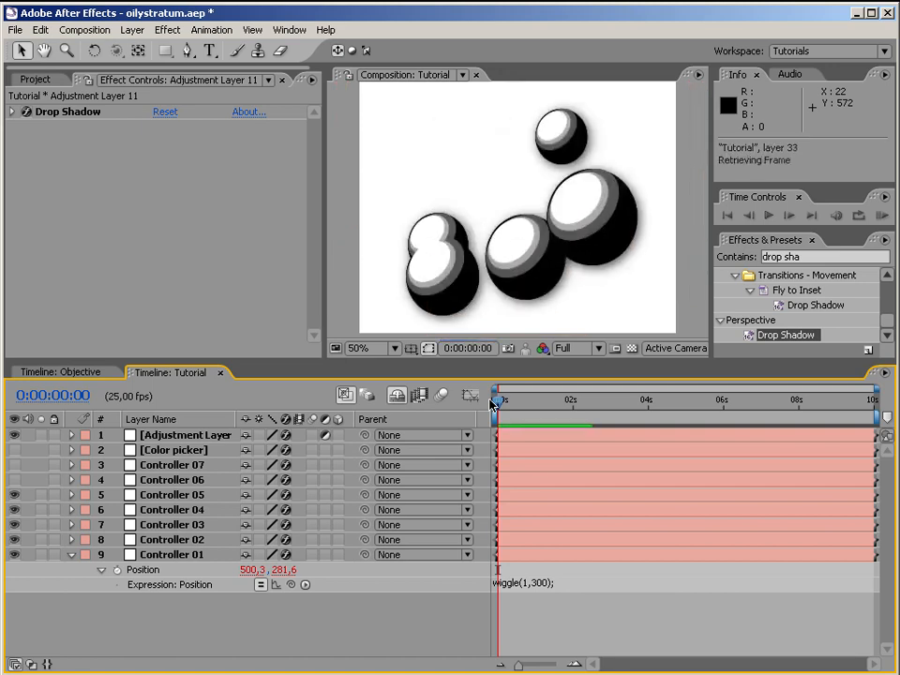